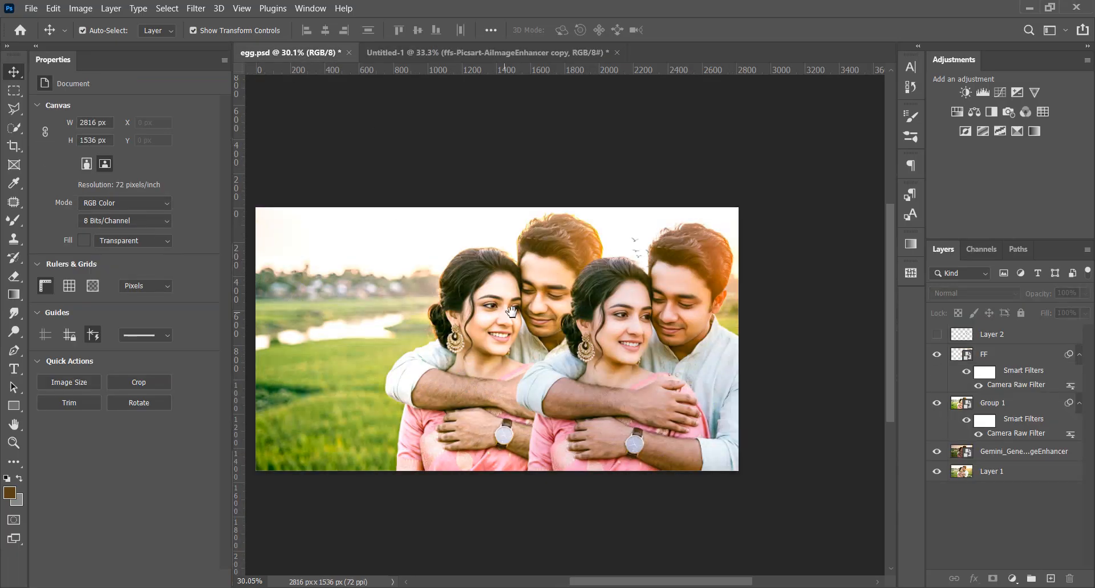
# Copy the couple layer FF from egg.psd into the Untitled-1 document with the sunset park background
pyautogui.scroll(3, 628, 342)
pyautogui.click(628, 341)
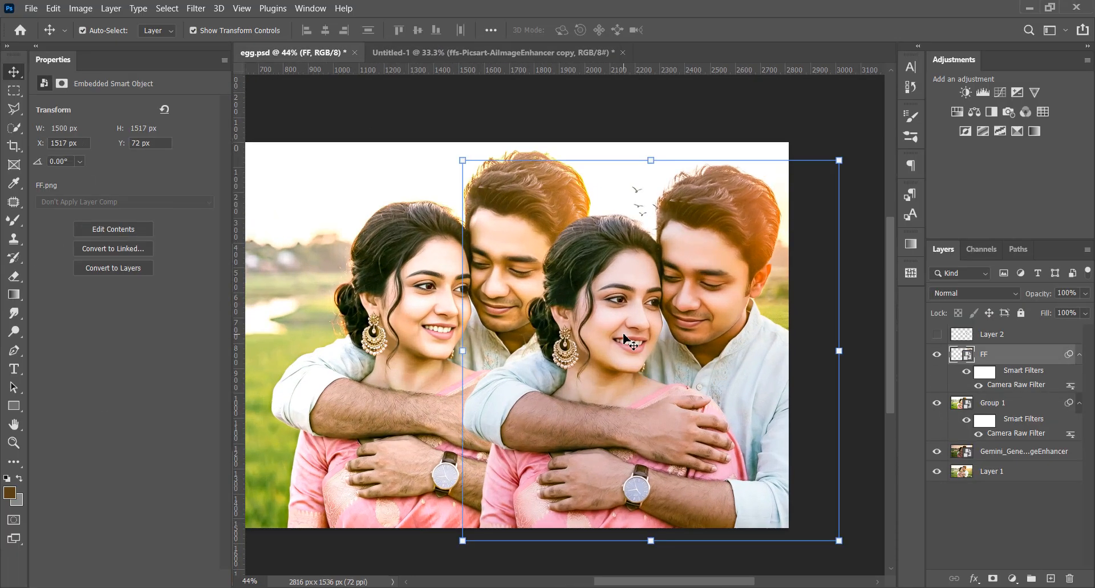
pyautogui.moveTo(627, 342); pyautogui.dragTo(686, 411)
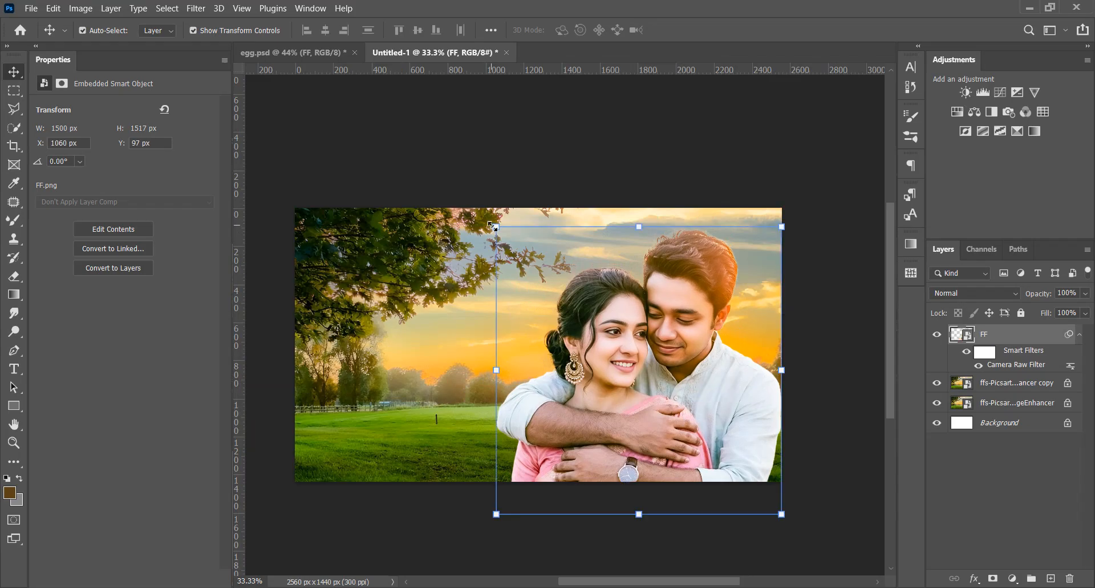
# Scale the couple slightly and position them so they fill the right side of the 2560 × 1440 px picture, resting on its bottom edge
pyautogui.click(494, 227)
pyautogui.moveTo(372, 222); pyautogui.dragTo(344, 197)
pyautogui.moveTo(670, 407)
pyautogui.mouseDown()
pyautogui.moveTo(681, 405)
pyautogui.moveTo(679, 376)
pyautogui.moveTo(687, 393)
pyautogui.mouseUp()
pyautogui.moveTo(640, 189); pyautogui.dragTo(640, 202)
pyautogui.moveTo(695, 297); pyautogui.dragTo(694, 298)
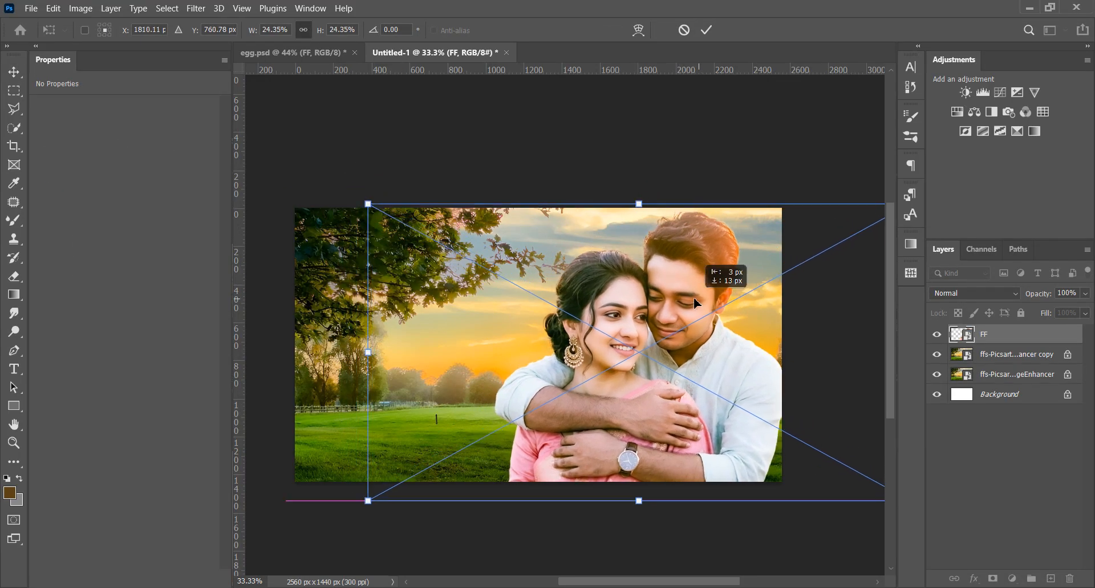
pyautogui.click(707, 30)
pyautogui.scroll(1, 706, 272)
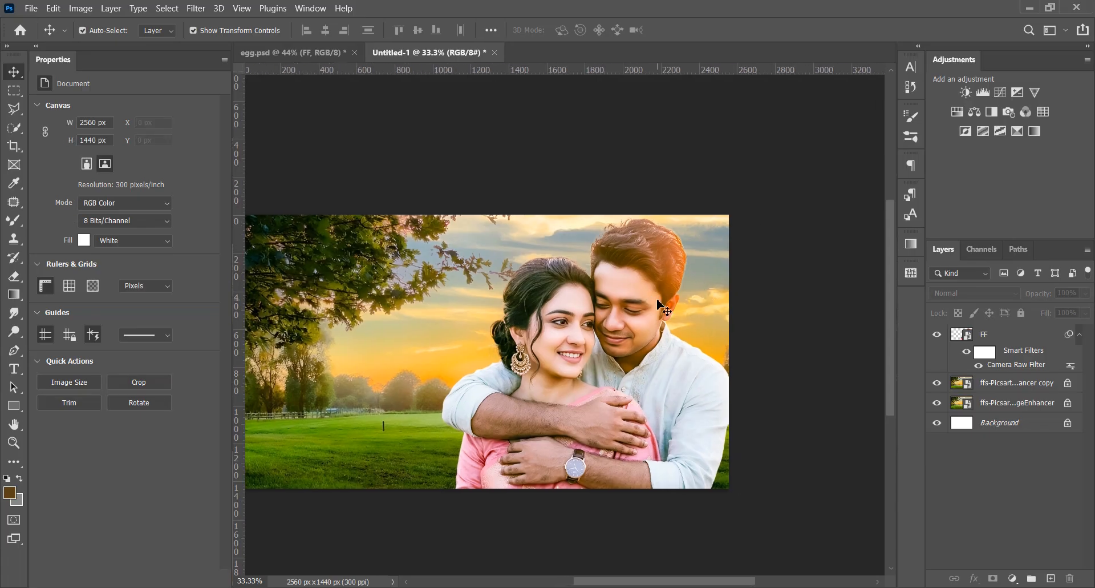
pyautogui.scroll(-2, 731, 355)
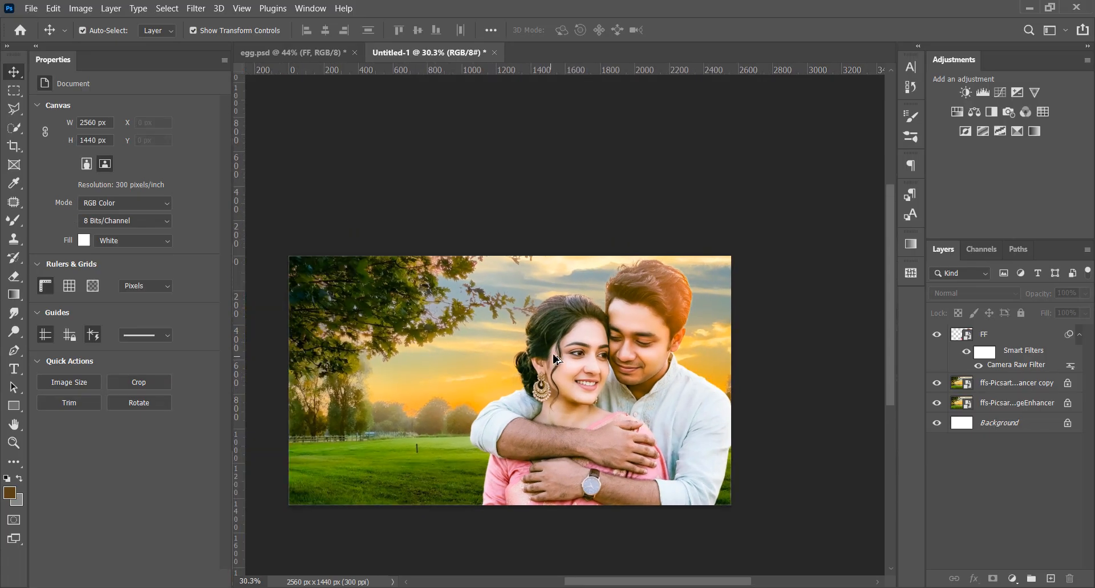
pyautogui.scroll(3, 733, 342)
pyautogui.scroll(-2, 692, 318)
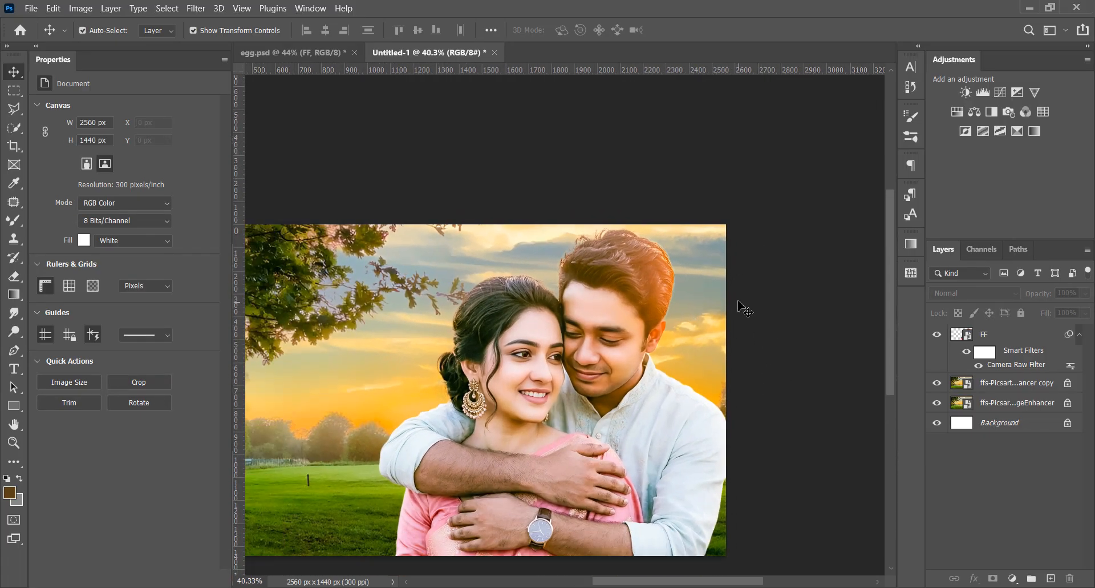
pyautogui.scroll(-1, 731, 323)
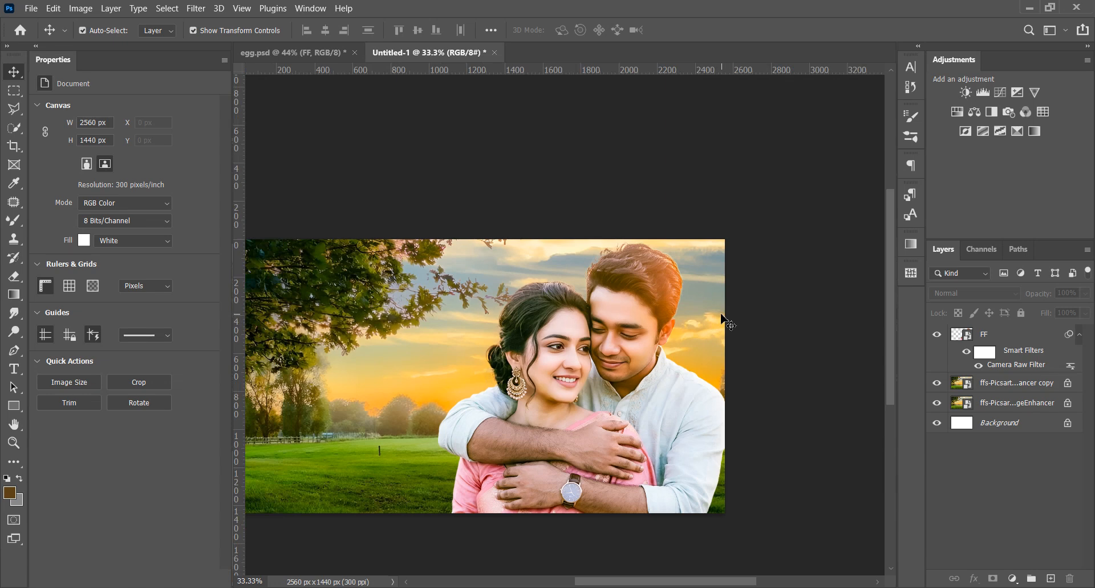
# Paste the sunburst image over the couple and enlarge it to about 147%, about 920 px wide
pyautogui.hotkey('ctrl', 'v')
pyautogui.moveTo(521, 359); pyautogui.dragTo(648, 332)
pyautogui.moveTo(669, 348); pyautogui.dragTo(724, 347)
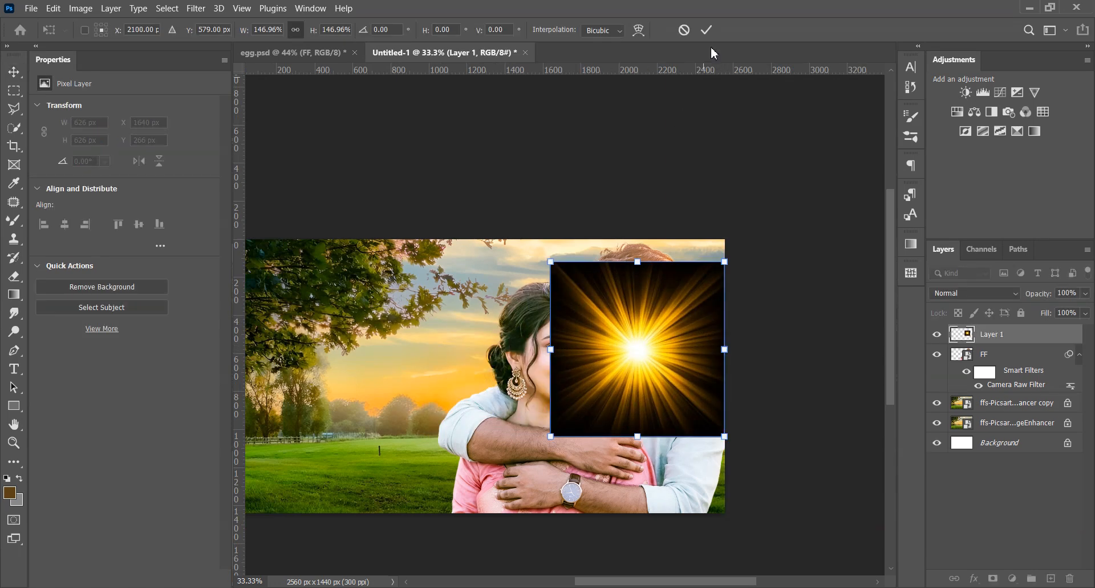
pyautogui.click(707, 29)
# Set the sunburst layer's blend mode to Screen and convert the layer to a smart object
pyautogui.click(974, 293)
pyautogui.click(1027, 345)
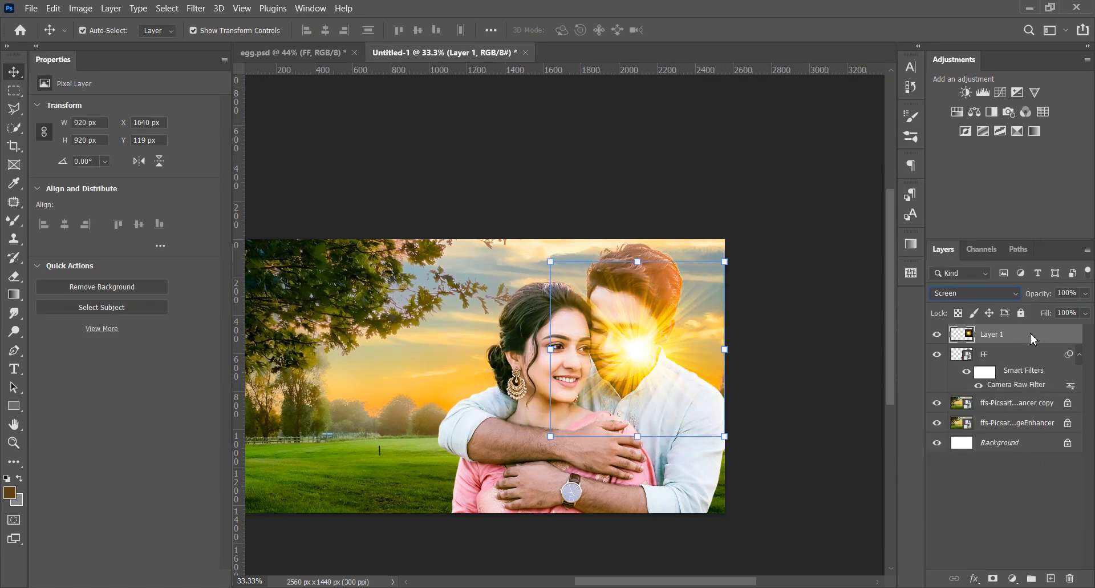
pyautogui.rightClick(1032, 334)
pyautogui.click(912, 225)
# Move the sunburst to the picture's upper-right corner and enlarge it to about 1384 px wide
pyautogui.moveTo(626, 357); pyautogui.dragTo(712, 279)
pyautogui.moveTo(638, 358); pyautogui.dragTo(486, 520)
pyautogui.moveTo(654, 329); pyautogui.dragTo(734, 239)
pyautogui.moveTo(574, 410); pyautogui.dragTo(610, 368)
pyautogui.click(706, 29)
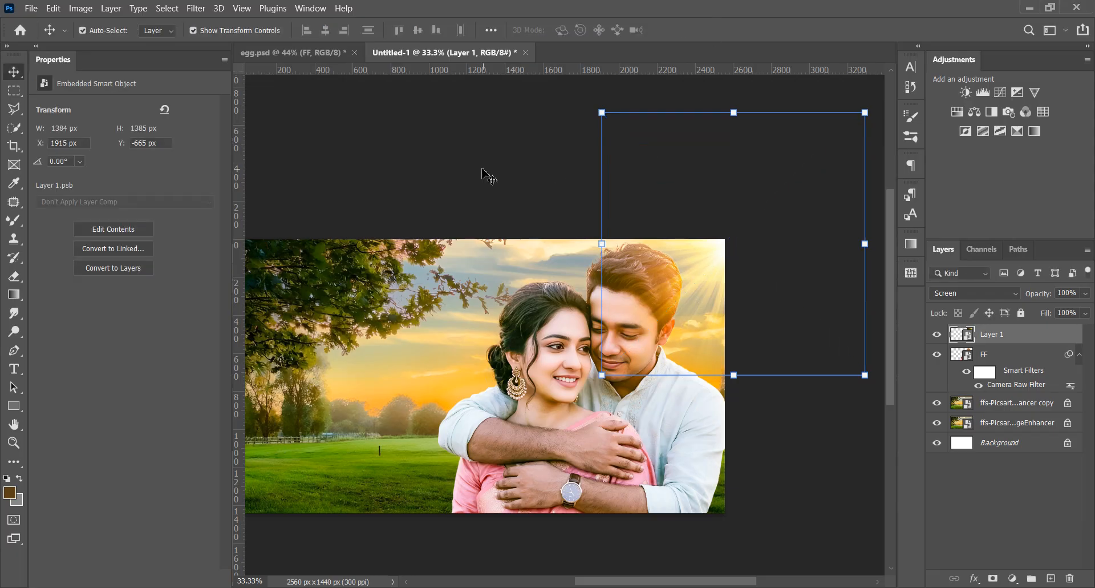
pyautogui.click(483, 174)
pyautogui.scroll(-3, 663, 445)
pyautogui.press('super')
pyautogui.press('super')
pyautogui.scroll(2, 637, 283)
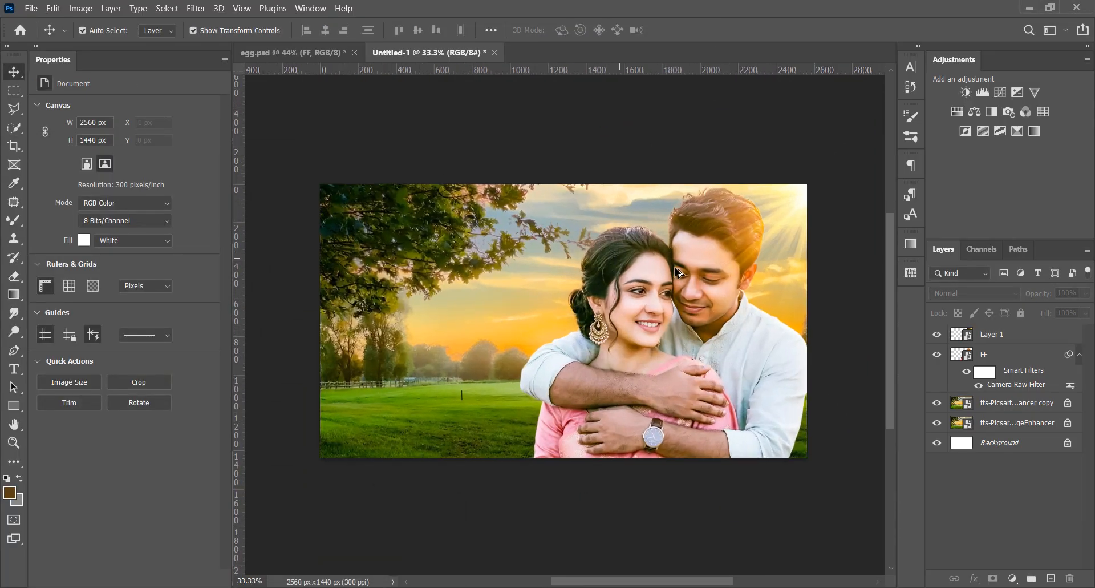
# Lower the sunburst layer's opacity to 40%, place a duplicate beneath the couple layer, and adjust the duplicate's opacity
pyautogui.click(793, 222)
pyautogui.moveTo(1085, 293); pyautogui.dragTo(1037, 393)
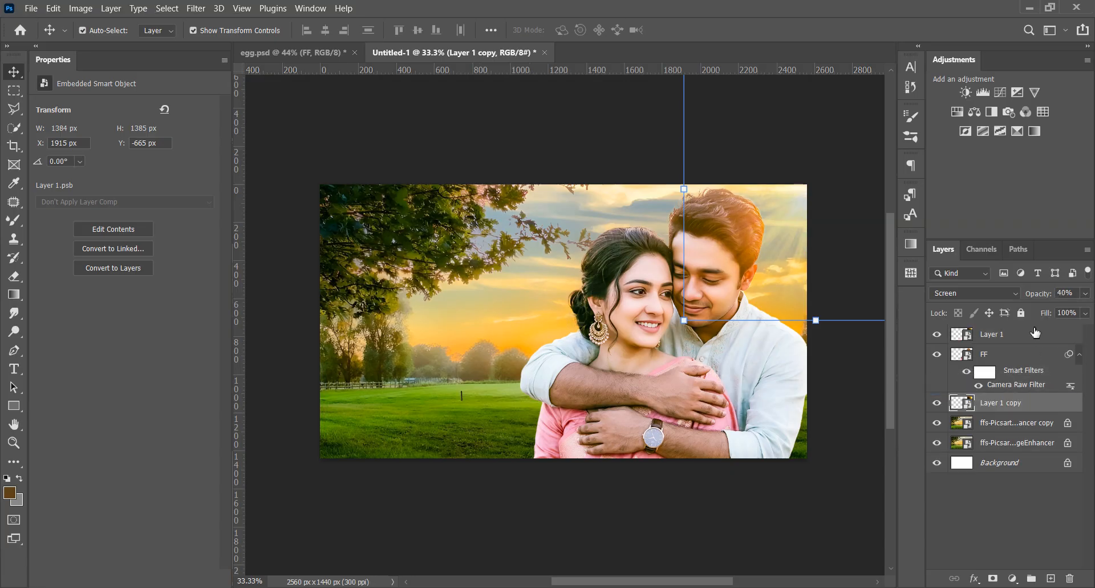
pyautogui.moveTo(1039, 294)
pyautogui.mouseDown()
pyautogui.moveTo(1078, 295)
pyautogui.moveTo(1027, 300)
pyautogui.moveTo(1046, 300)
pyautogui.mouseUp()
pyautogui.click(1002, 339)
pyautogui.click(801, 542)
pyautogui.scroll(-4, 785, 485)
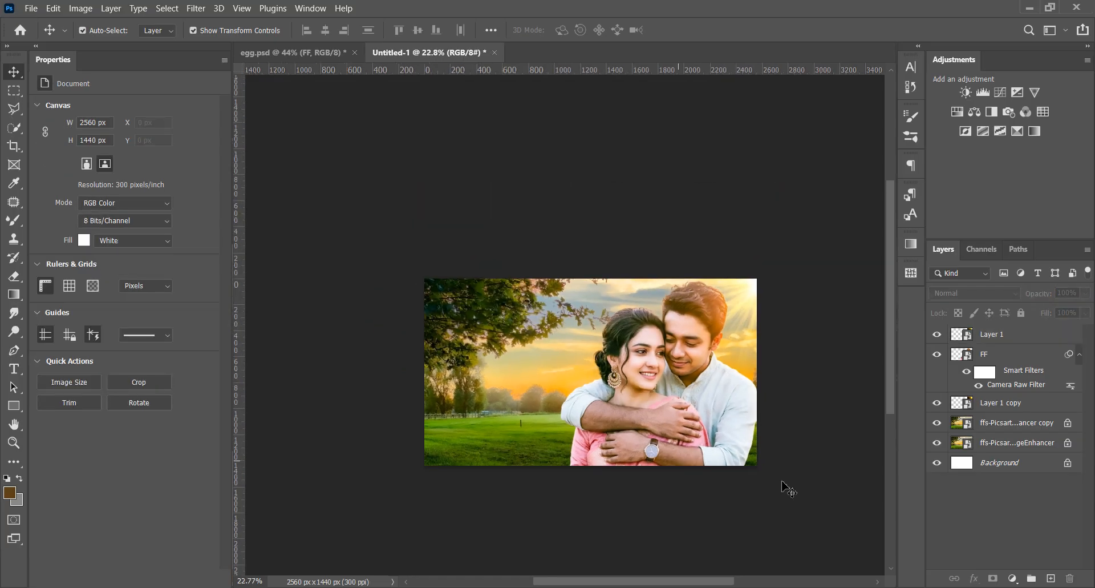
pyautogui.scroll(3, 780, 472)
pyautogui.scroll(-1, 533, 437)
pyautogui.scroll(1, 481, 353)
pyautogui.scroll(1, 673, 341)
pyautogui.scroll(-1, 675, 343)
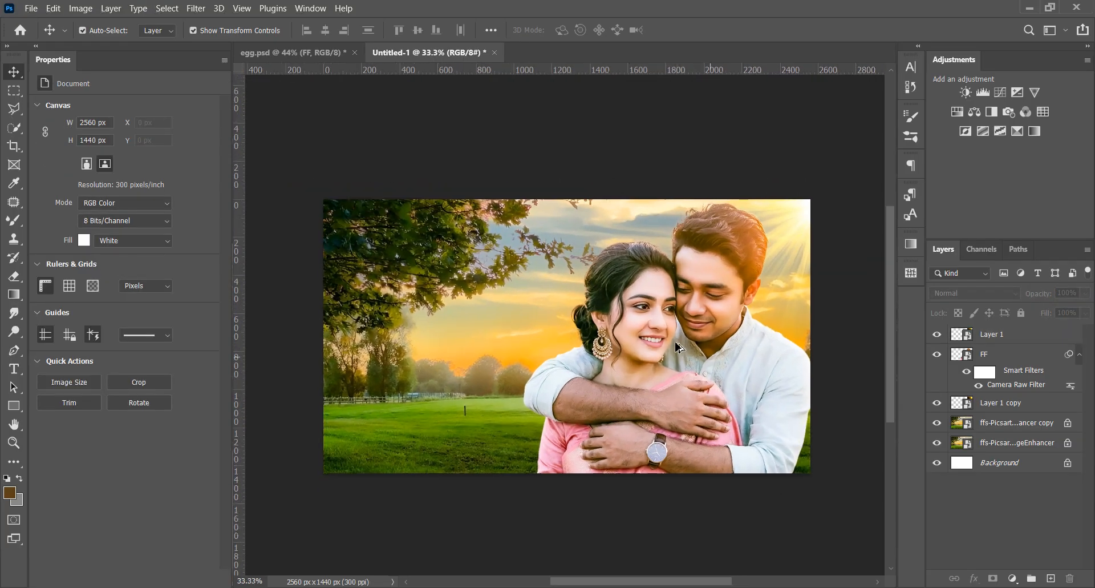
# Add an empty layer directly above the background image copy and set the foreground color to blue 005896
pyautogui.click(1029, 430)
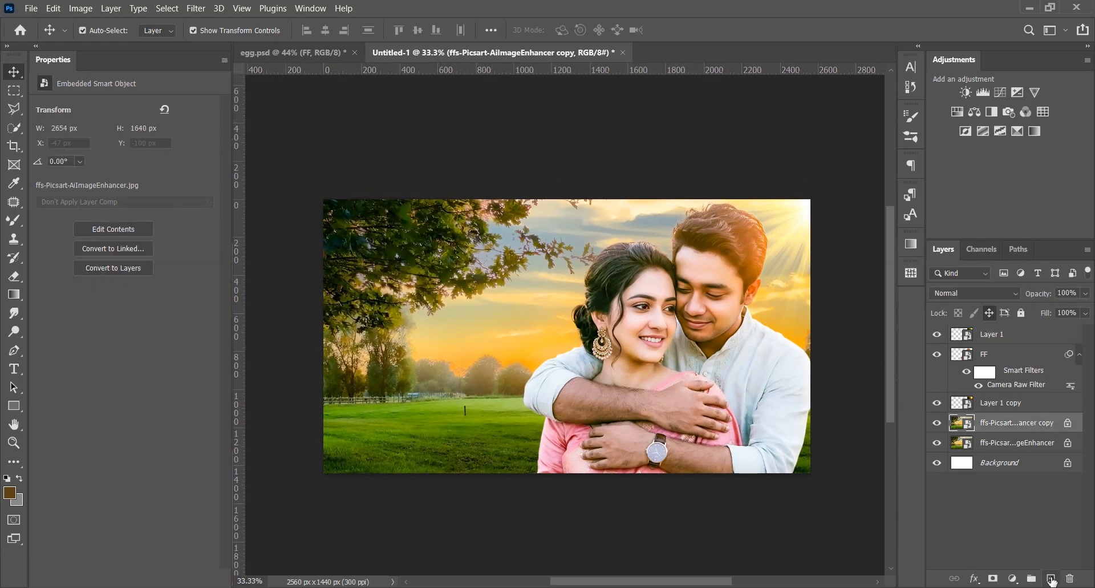
pyautogui.click(1052, 578)
pyautogui.click(11, 493)
pyautogui.click(917, 410)
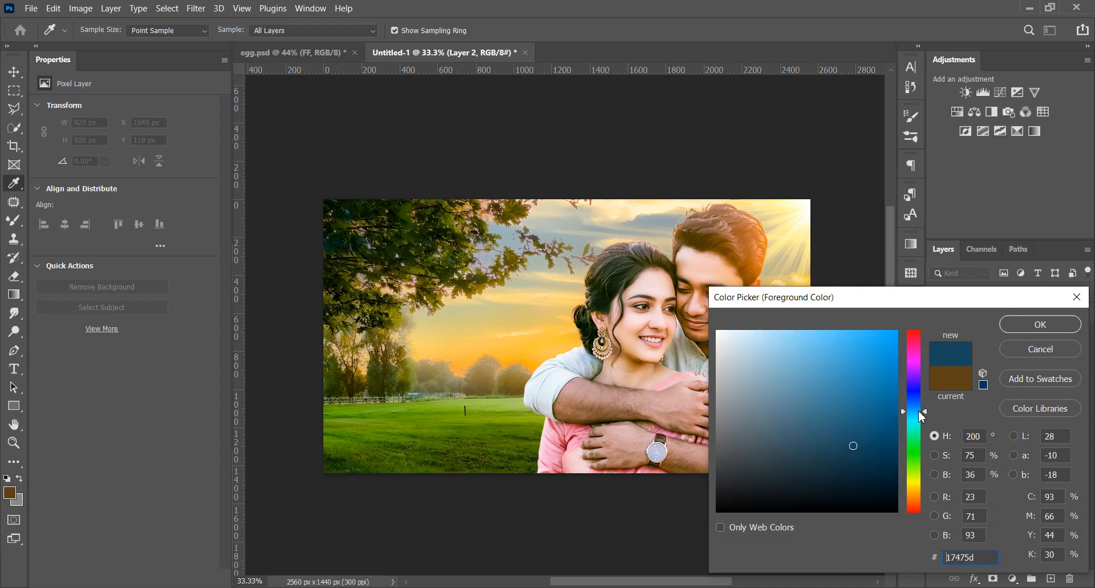
pyautogui.moveTo(894, 336); pyautogui.dragTo(907, 306)
pyautogui.click(913, 408)
pyautogui.moveTo(895, 406); pyautogui.dragTo(905, 410)
pyautogui.click(1019, 329)
pyautogui.press('v')
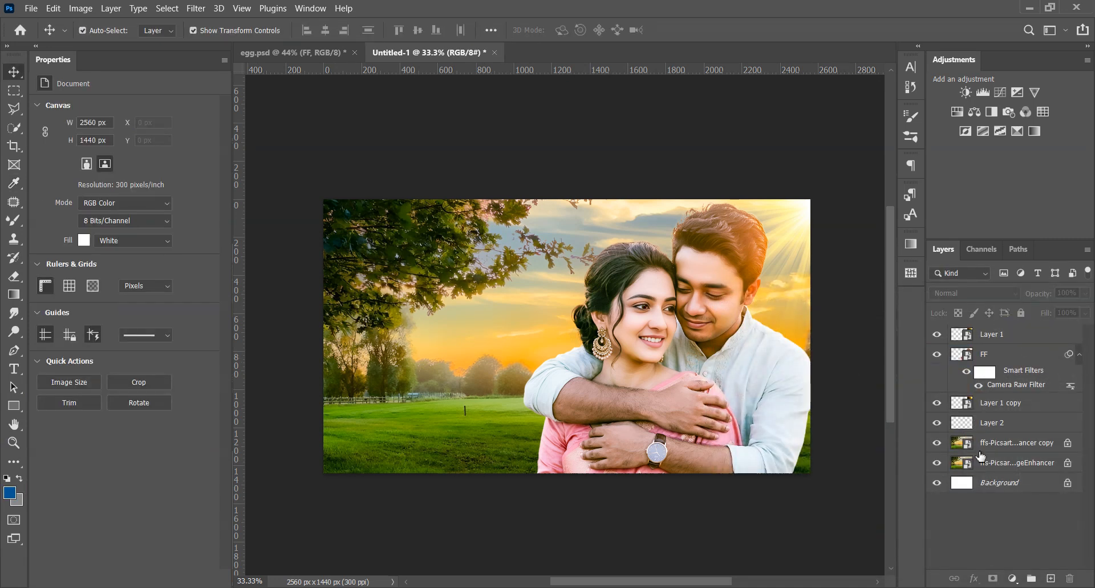
# Select the new empty Layer 2 and change the foreground color to a darker, less saturated blue
pyautogui.click(999, 428)
pyautogui.click(9, 492)
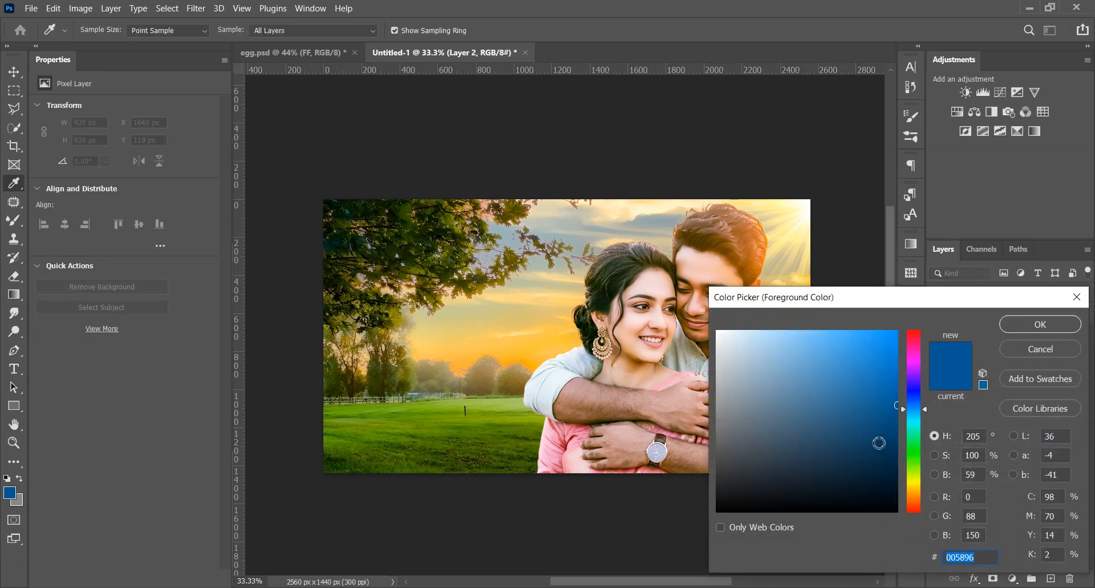
pyautogui.moveTo(880, 443)
pyautogui.mouseDown()
pyautogui.moveTo(868, 430)
pyautogui.moveTo(877, 435)
pyautogui.mouseUp()
pyautogui.click(1045, 331)
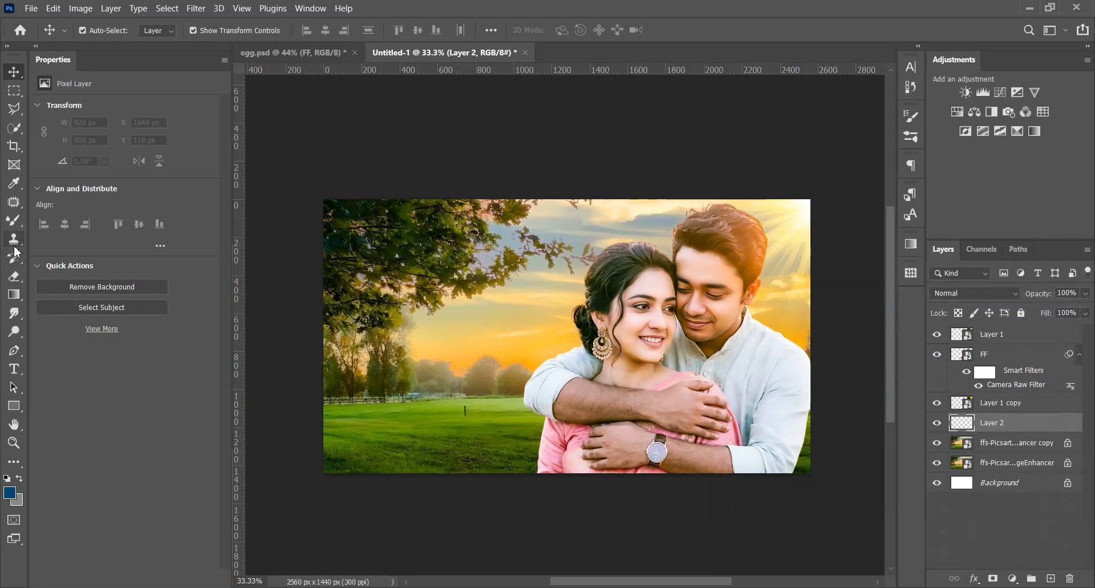
# Try a black-to-transparent linear gradient across Layer 2 from the picture's left edge, and undo it
pyautogui.click(14, 294)
pyautogui.moveTo(317, 356); pyautogui.dragTo(824, 355)
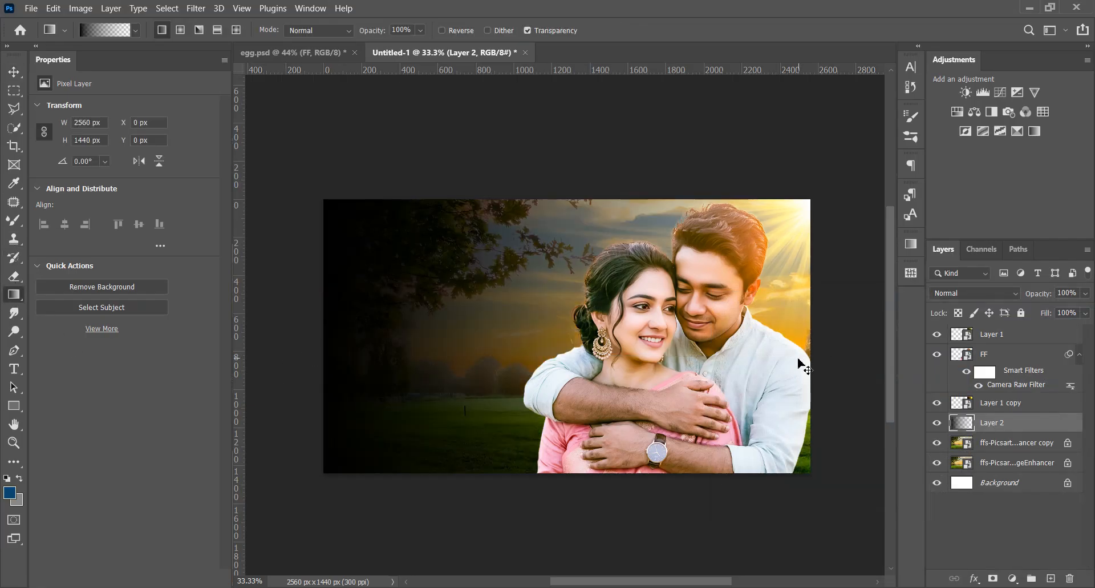
pyautogui.hotkey('ctrl', 'z')
# Change the gradient's starting color stop from black to dark navy blue in the Gradient Editor
pyautogui.click(104, 30)
pyautogui.doubleClick(688, 381)
pyautogui.click(916, 412)
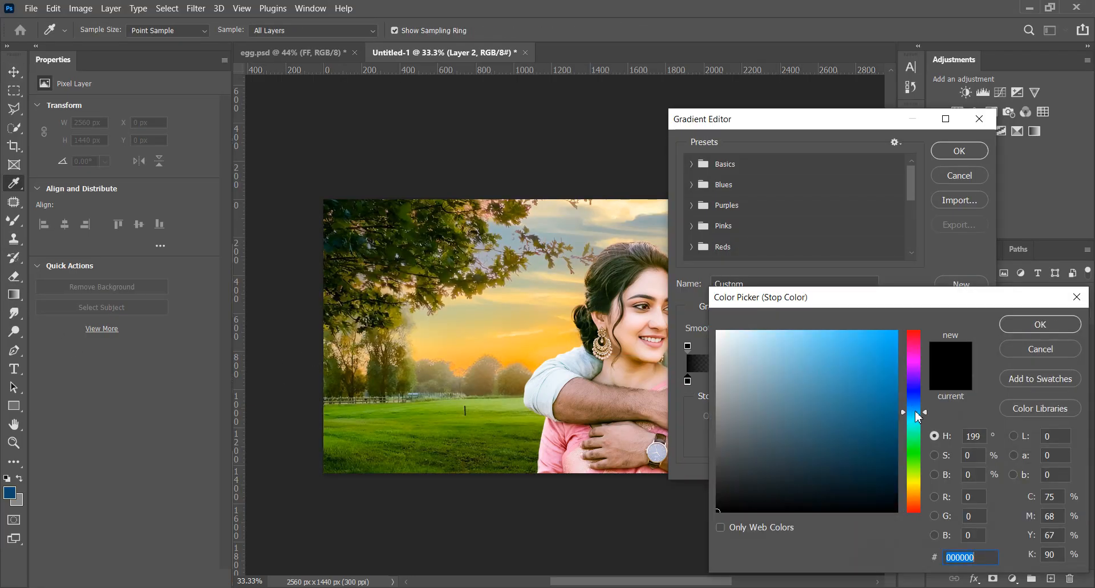
pyautogui.moveTo(918, 417); pyautogui.dragTo(919, 403)
pyautogui.click(901, 463)
pyautogui.click(1039, 324)
pyautogui.click(960, 150)
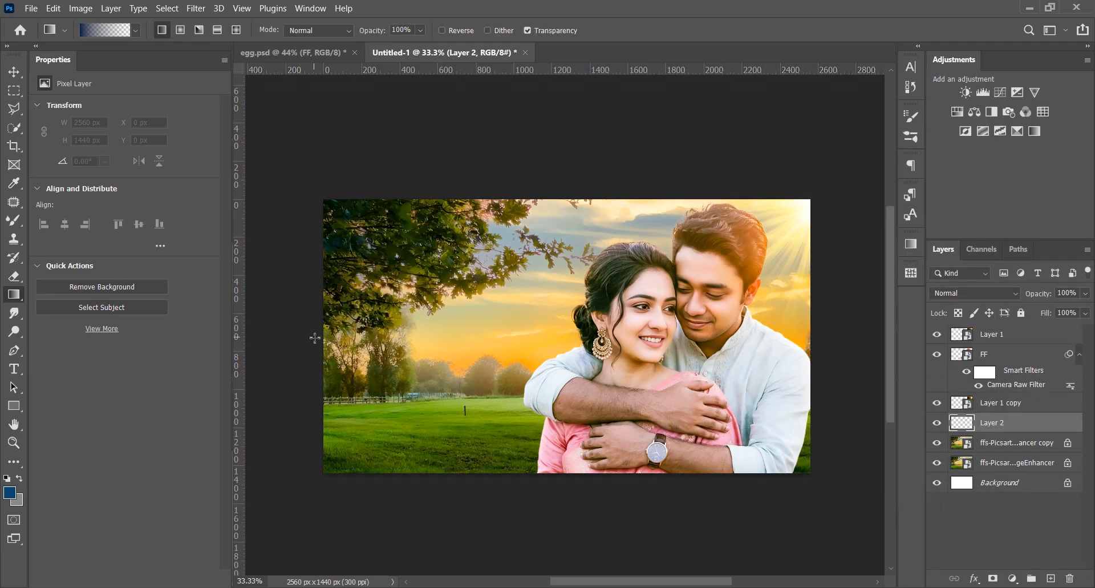
# Draw the navy-to-transparent gradient on Layer 2 horizontally from the picture's left edge towards the couple
pyautogui.moveTo(315, 337); pyautogui.dragTo(580, 337)
pyautogui.moveTo(341, 347); pyautogui.dragTo(635, 337)
pyautogui.press('v')
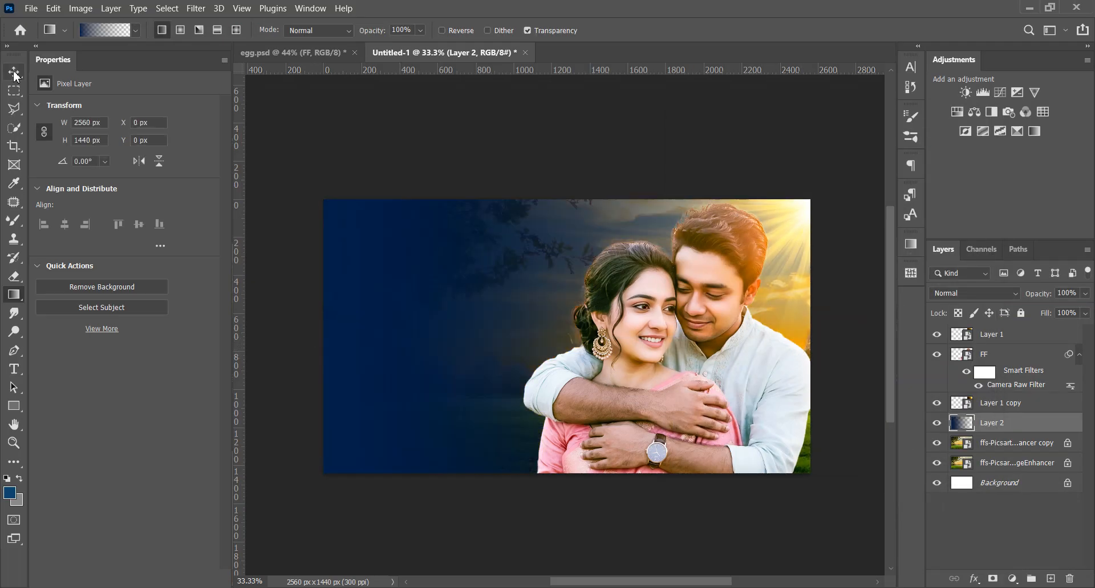
# Preview other blend modes on gradient Layer 2, such as Hard Light, and return it to Normal
pyautogui.click(974, 290)
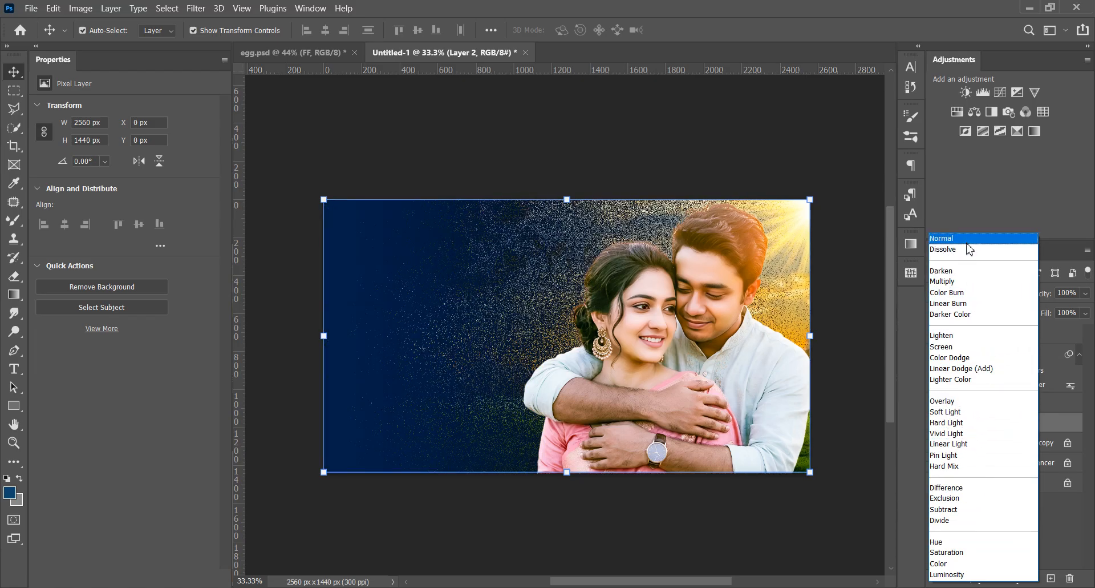
pyautogui.click(964, 238)
pyautogui.click(722, 541)
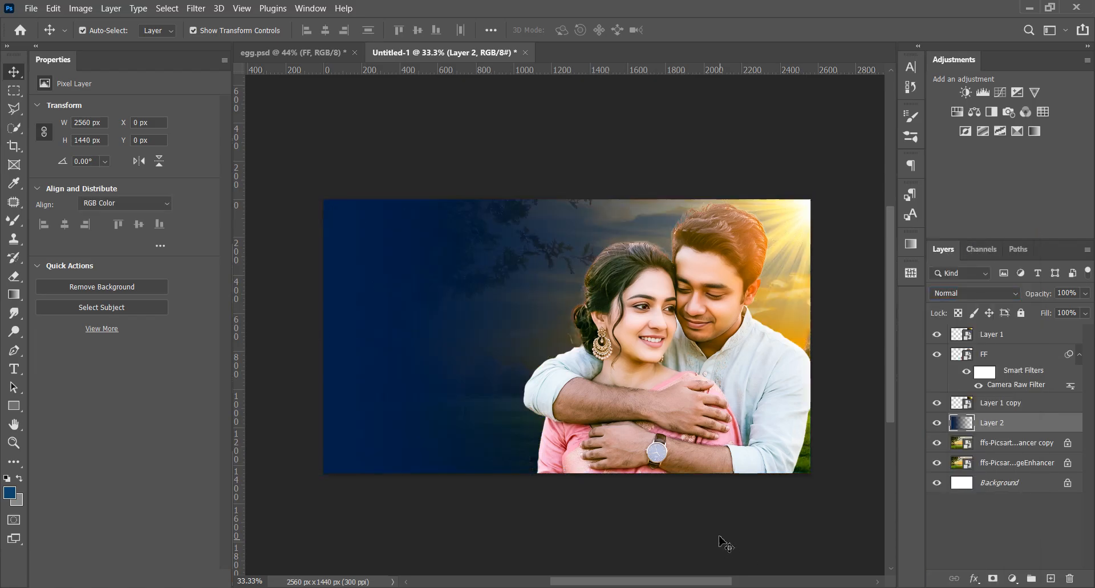
# Enable a Color Overlay effect in the layer style of gradient Layer 2
pyautogui.scroll(-1, 572, 410)
pyautogui.click(416, 364)
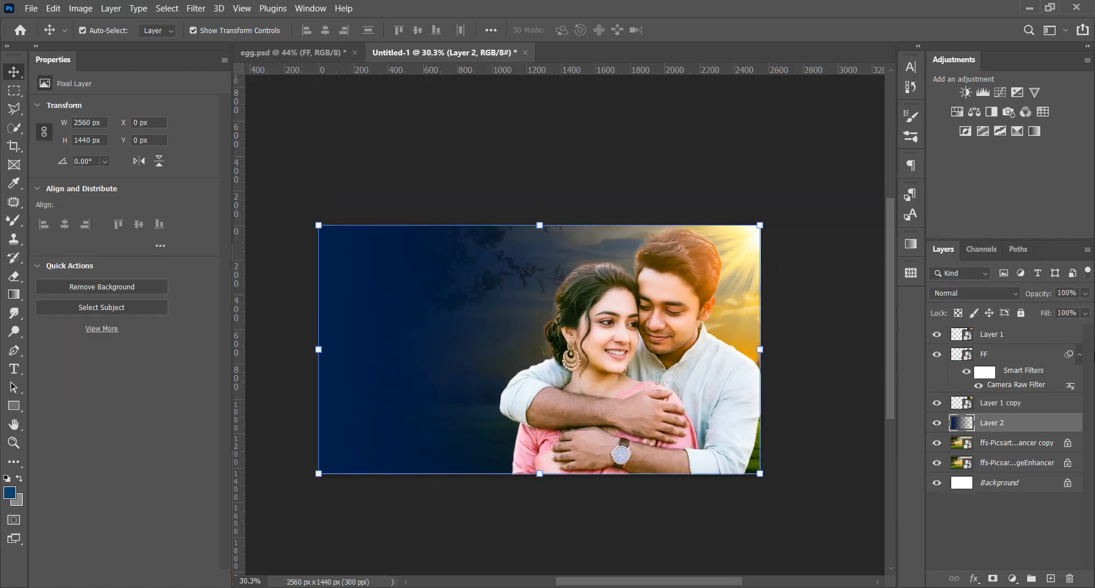
pyautogui.doubleClick(1079, 423)
pyautogui.moveTo(571, 147); pyautogui.dragTo(879, 149)
pyautogui.click(834, 365)
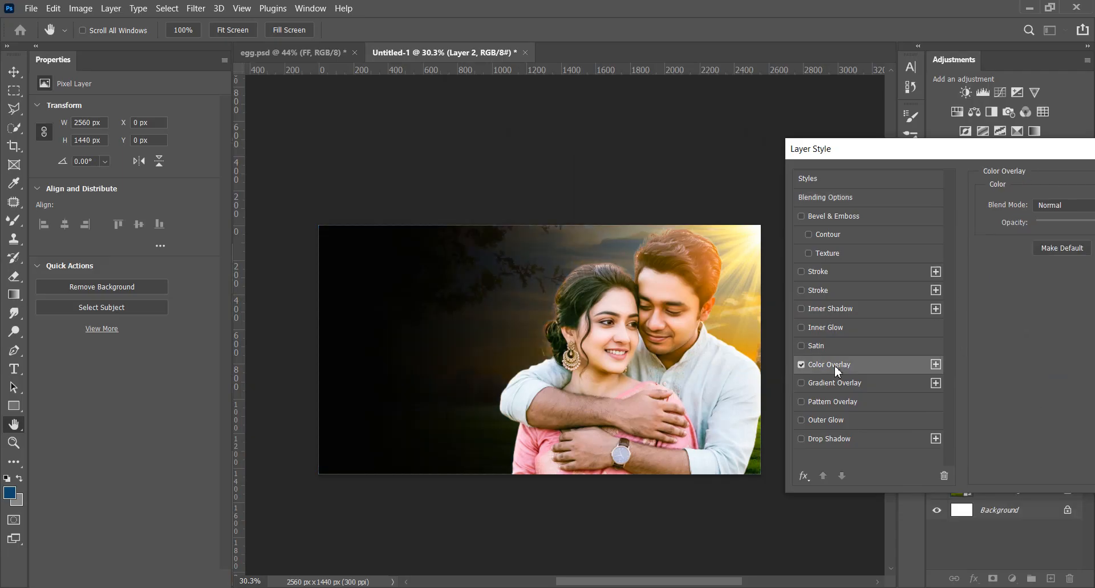
pyautogui.moveTo(1030, 153); pyautogui.dragTo(628, 365)
# Set the overlay color to a saturated dark olive and apply the layer style
pyautogui.click(727, 415)
pyautogui.click(731, 247)
pyautogui.click(621, 247)
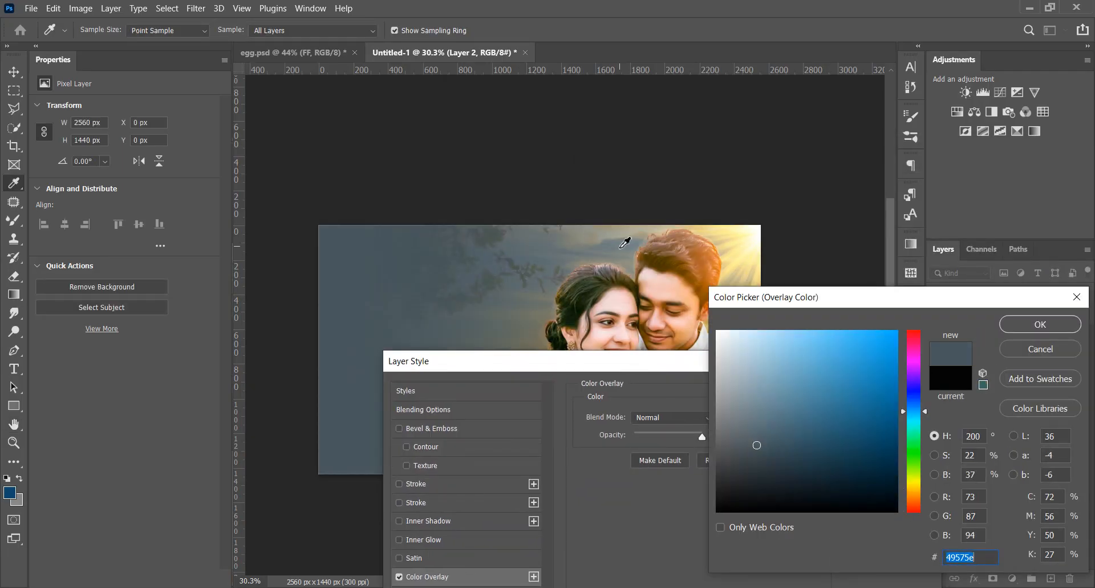
pyautogui.moveTo(819, 453)
pyautogui.mouseDown()
pyautogui.moveTo(847, 438)
pyautogui.moveTo(881, 447)
pyautogui.moveTo(914, 487)
pyautogui.moveTo(885, 453)
pyautogui.moveTo(916, 382)
pyautogui.moveTo(924, 486)
pyautogui.mouseUp()
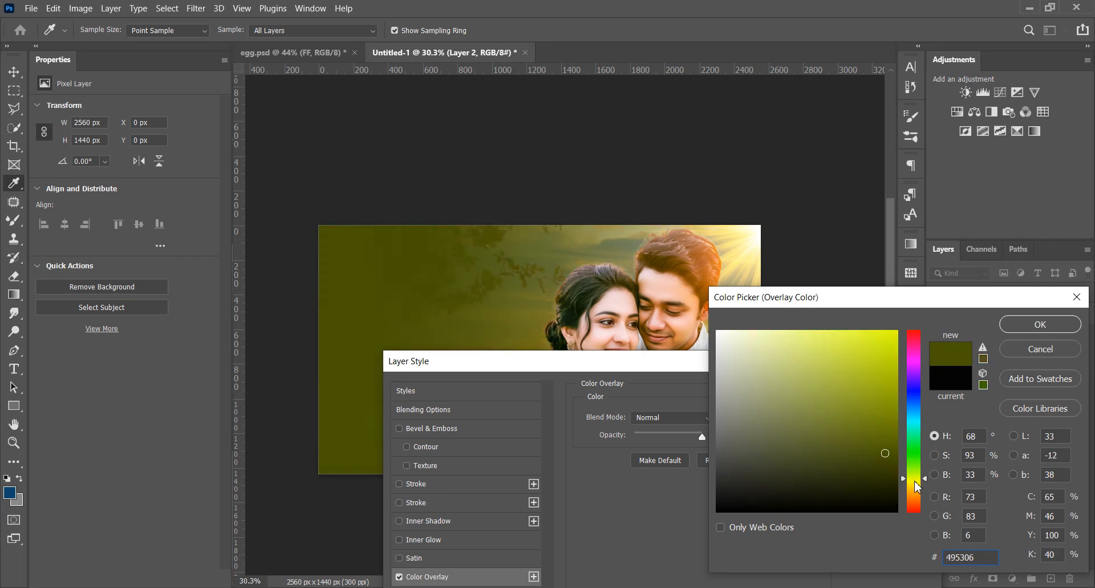
pyautogui.click(915, 481)
pyautogui.press('Return')
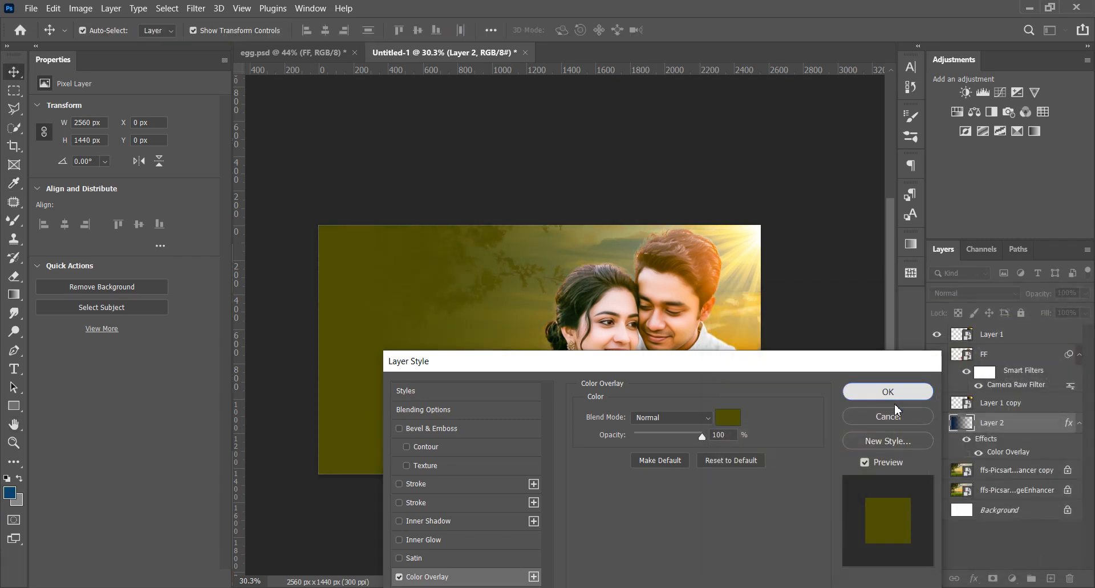
pyautogui.press('Return')
# Lower Layer 2's opacity to 82% and turn its layer effects back on
pyautogui.click(1085, 292)
pyautogui.moveTo(1088, 311); pyautogui.dragTo(1074, 312)
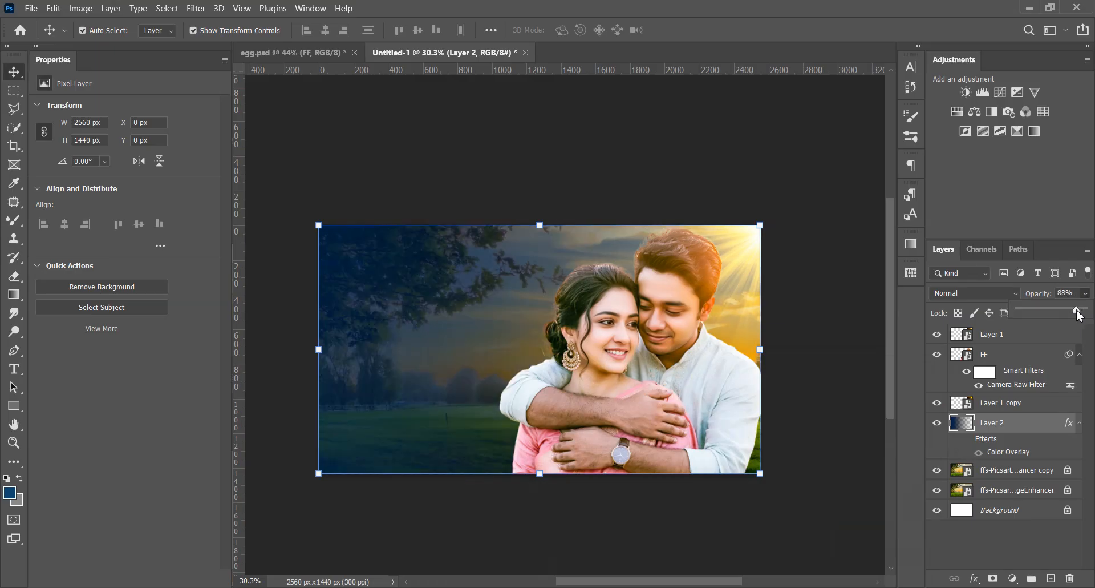
pyautogui.click(967, 438)
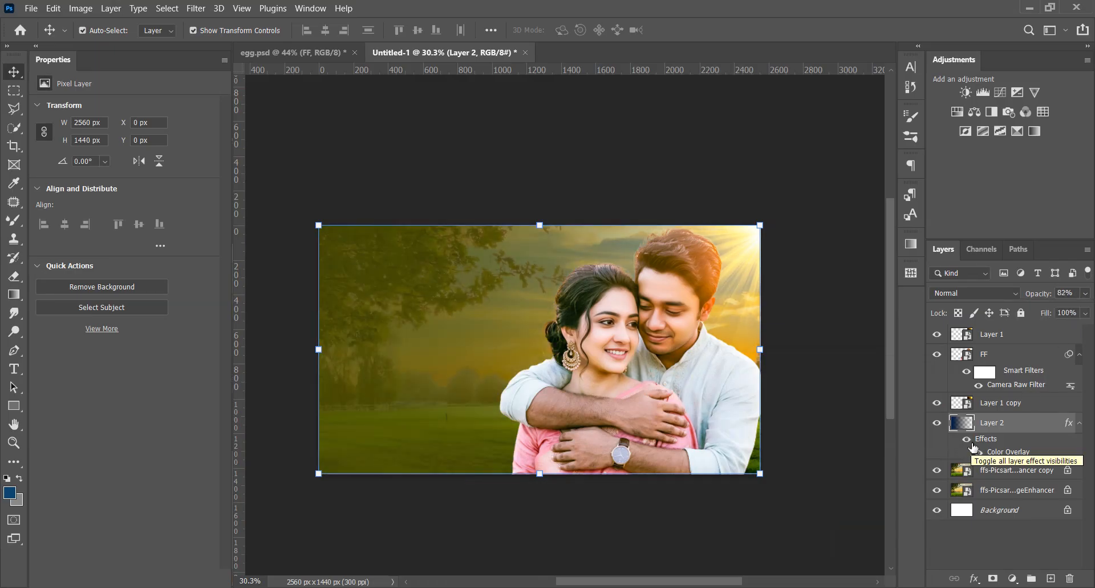
# Apply a Gaussian Blur with a 15.3-pixel radius to the duplicated background photo layer beneath Layer 2
pyautogui.click(1008, 470)
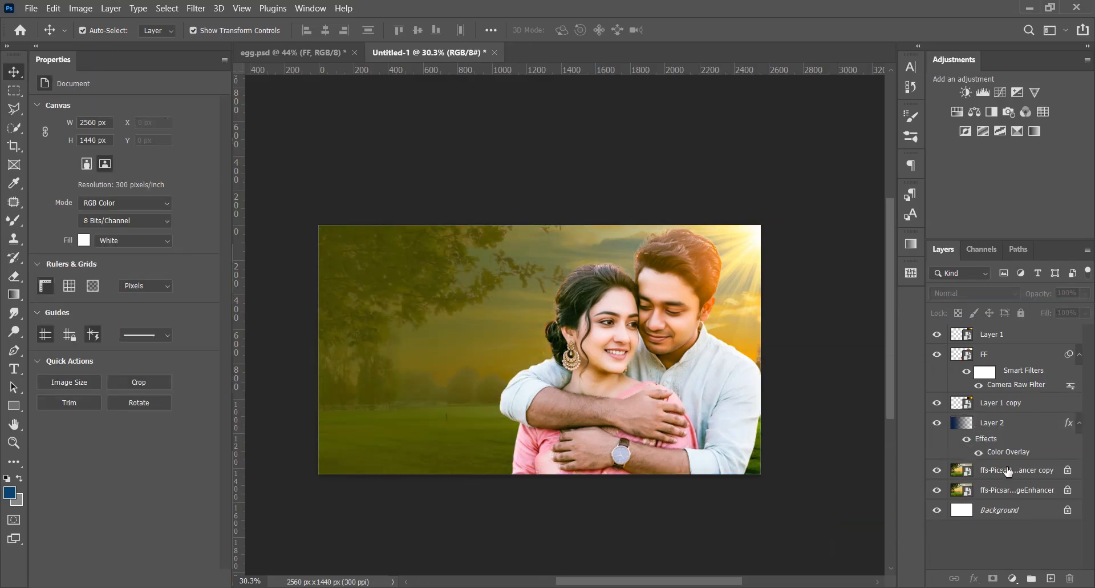
pyautogui.click(195, 8)
pyautogui.moveTo(268, 179)
pyautogui.click(406, 231)
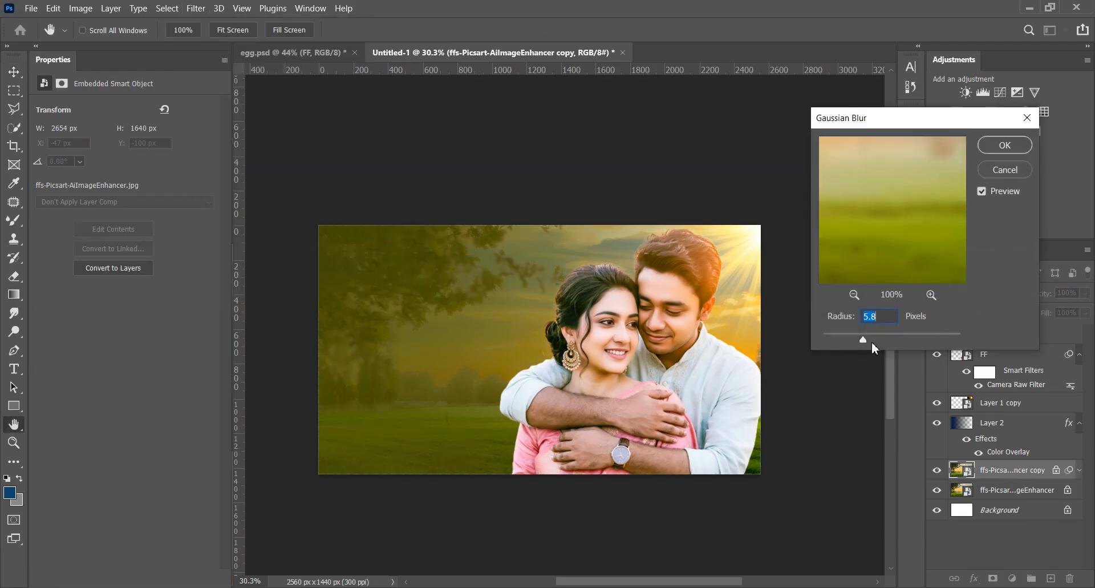
pyautogui.moveTo(887, 339); pyautogui.dragTo(888, 337)
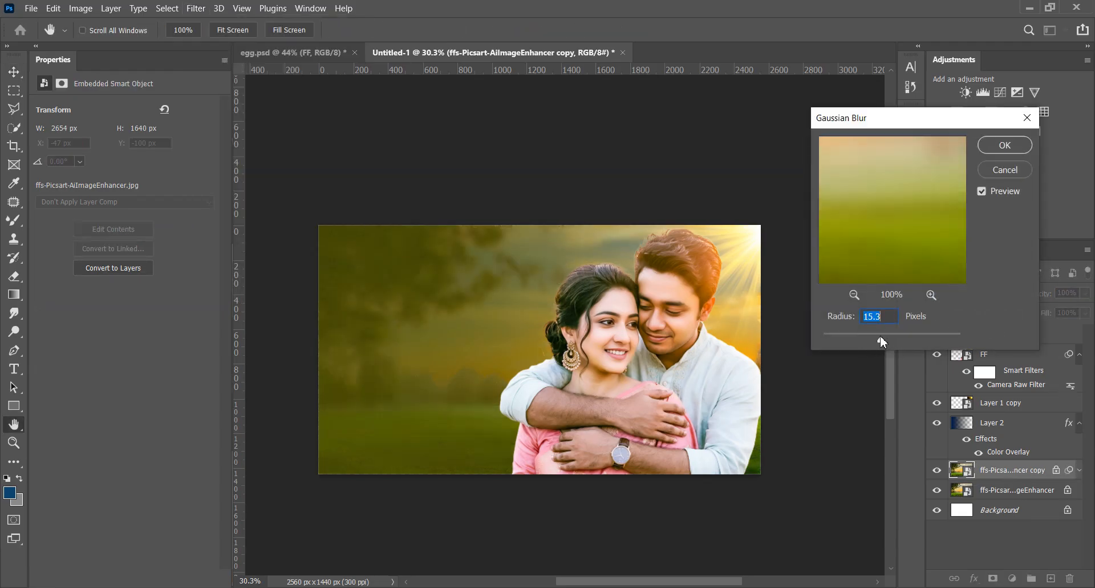
pyautogui.click(1005, 145)
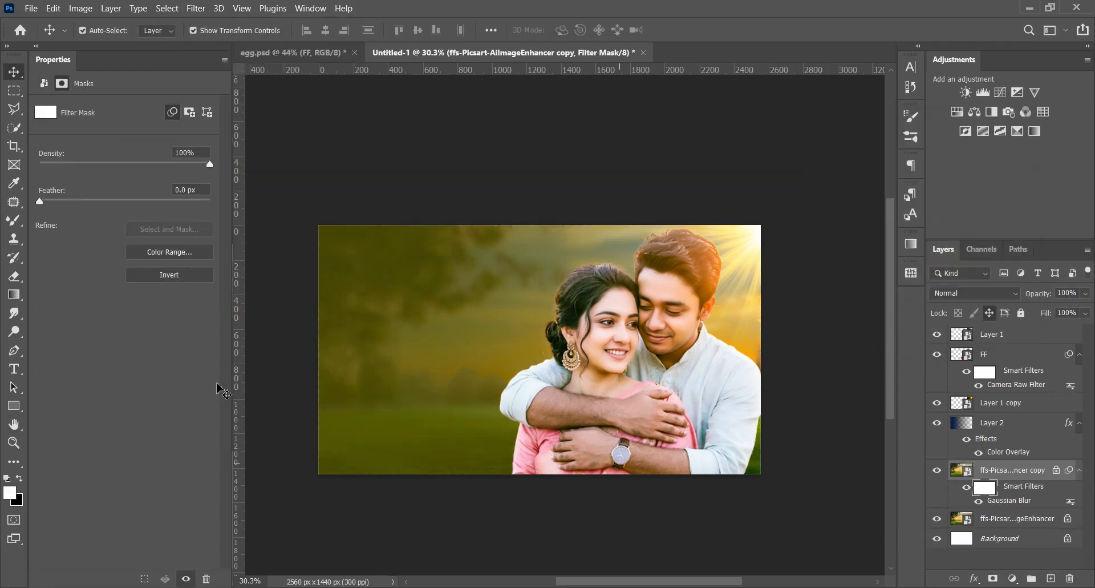
# Paint black with a very large soft brush on the Gaussian Blur filter mask to restore the backdrop's sharpness on the couple's side
pyautogui.click(14, 221)
pyautogui.rightClick(14, 224)
pyautogui.click(57, 219)
pyautogui.moveTo(682, 332); pyautogui.dragTo(793, 351)
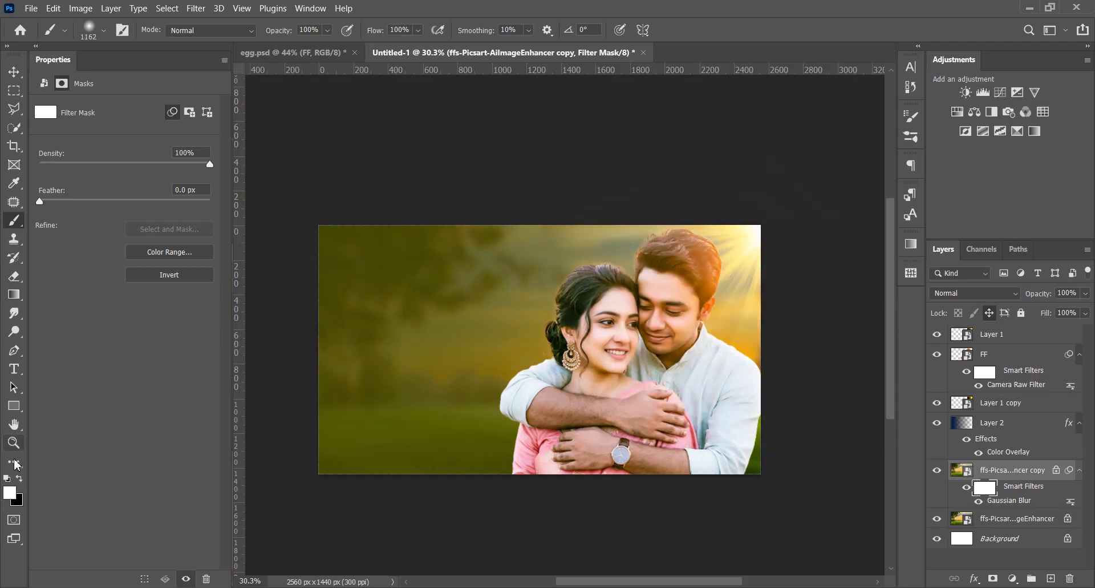
pyautogui.click(20, 479)
pyautogui.moveTo(612, 330); pyautogui.dragTo(664, 343)
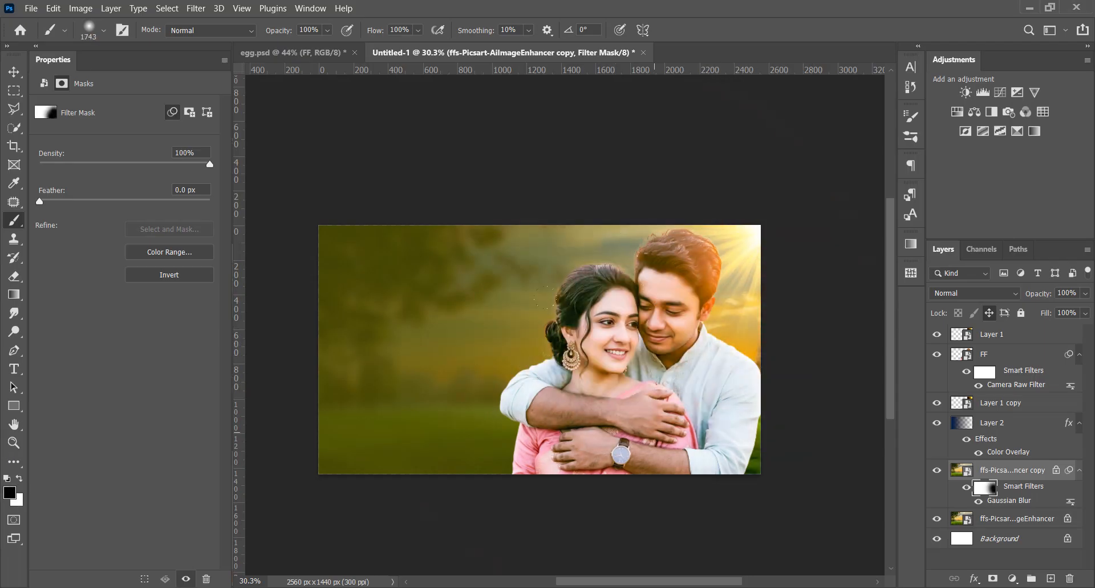
pyautogui.moveTo(700, 386); pyautogui.dragTo(756, 389)
pyautogui.scroll(-3, 562, 353)
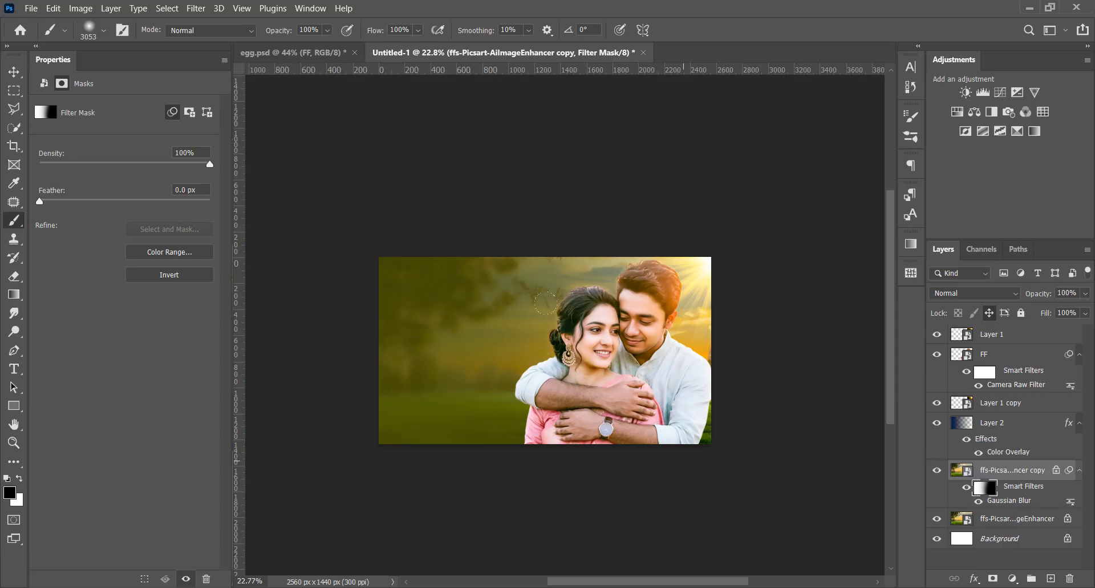
pyautogui.press('v')
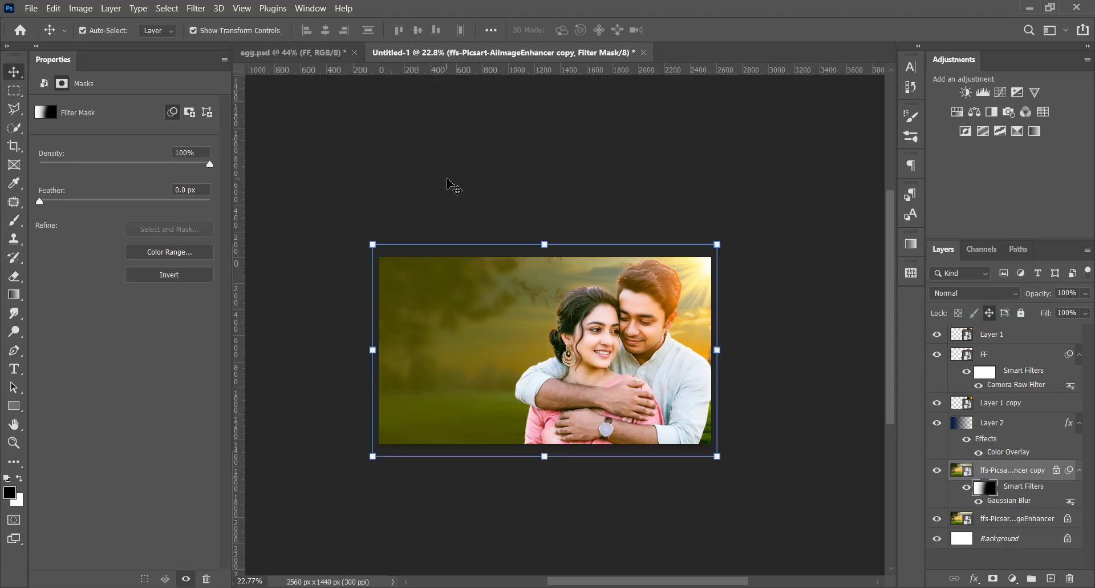
# Set Layer 2's Color Overlay to dark blue #02325b and apply the layer style
pyautogui.click(1033, 342)
pyautogui.click(801, 346)
pyautogui.scroll(4, 576, 344)
pyautogui.click(971, 448)
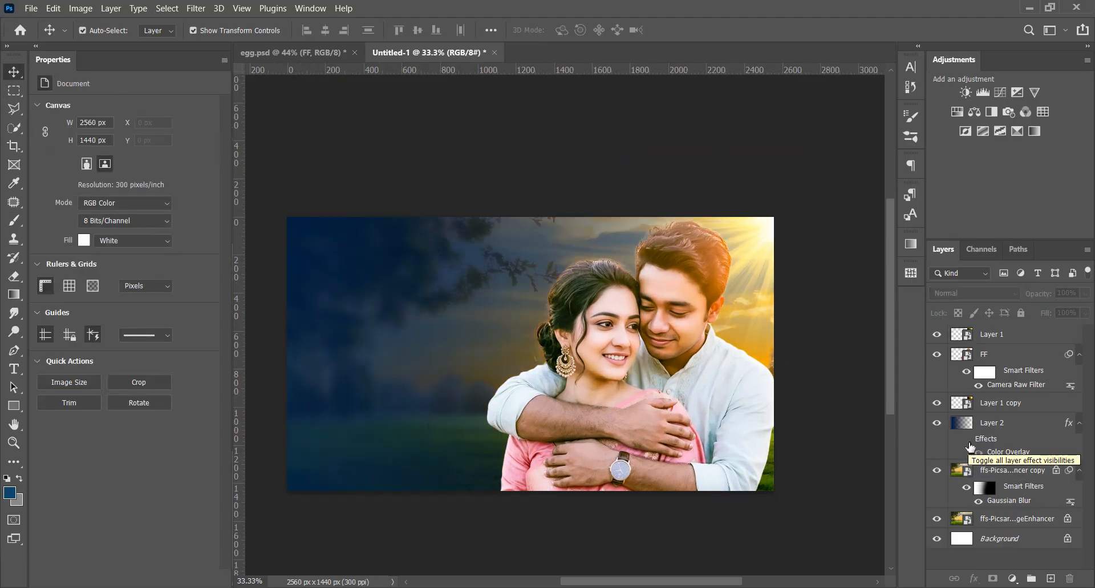
pyautogui.doubleClick(1008, 450)
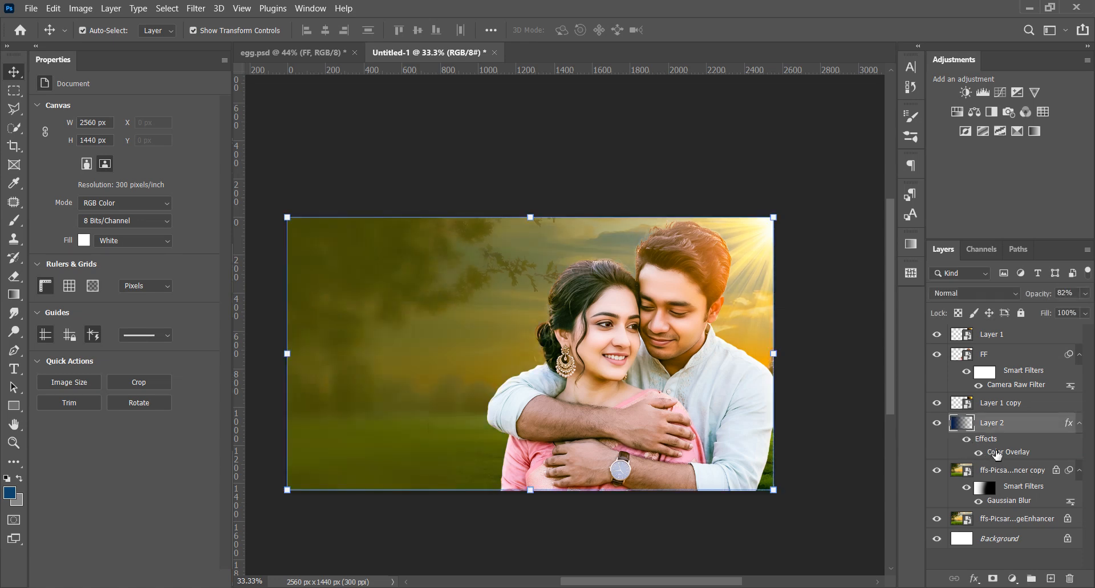
pyautogui.click(1073, 377)
pyautogui.click(914, 407)
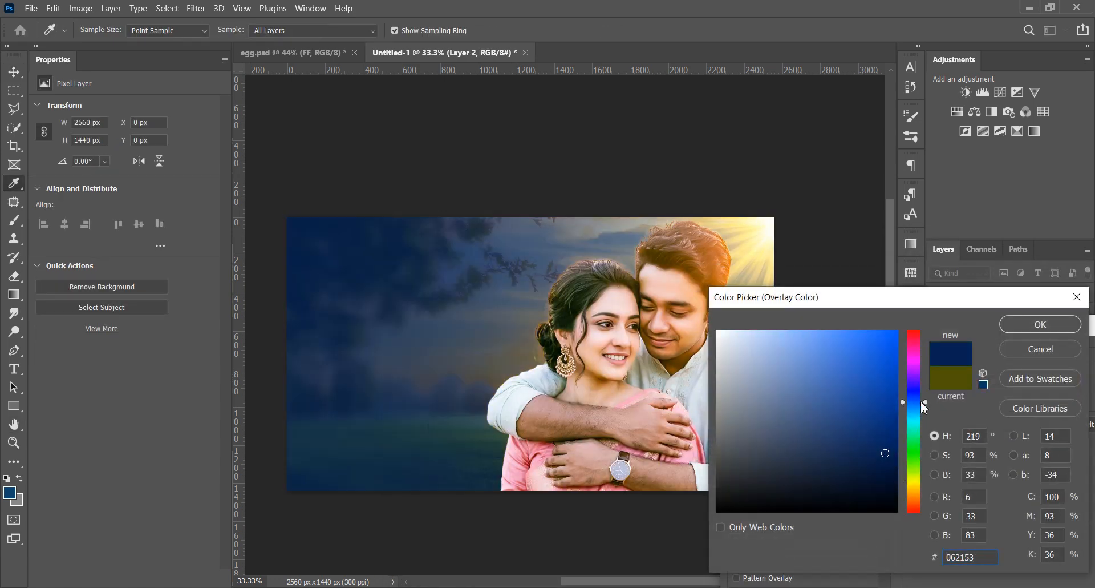
pyautogui.click(896, 449)
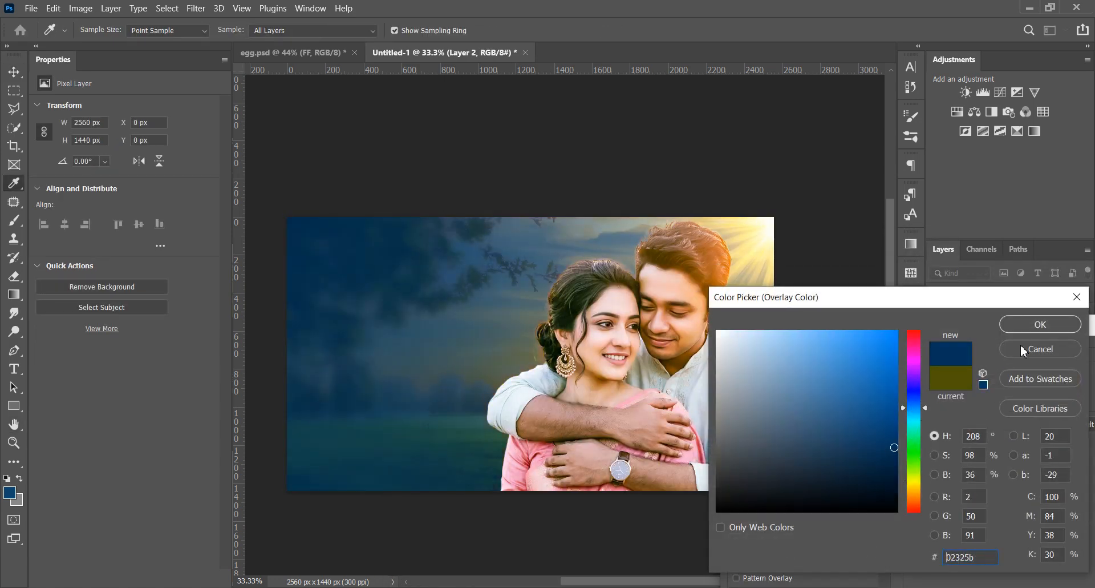
pyautogui.click(1038, 327)
pyautogui.press('Return')
# Duplicate gradient Layer 2 and lower the copy's opacity to 53%
pyautogui.moveTo(1016, 424); pyautogui.dragTo(1051, 578)
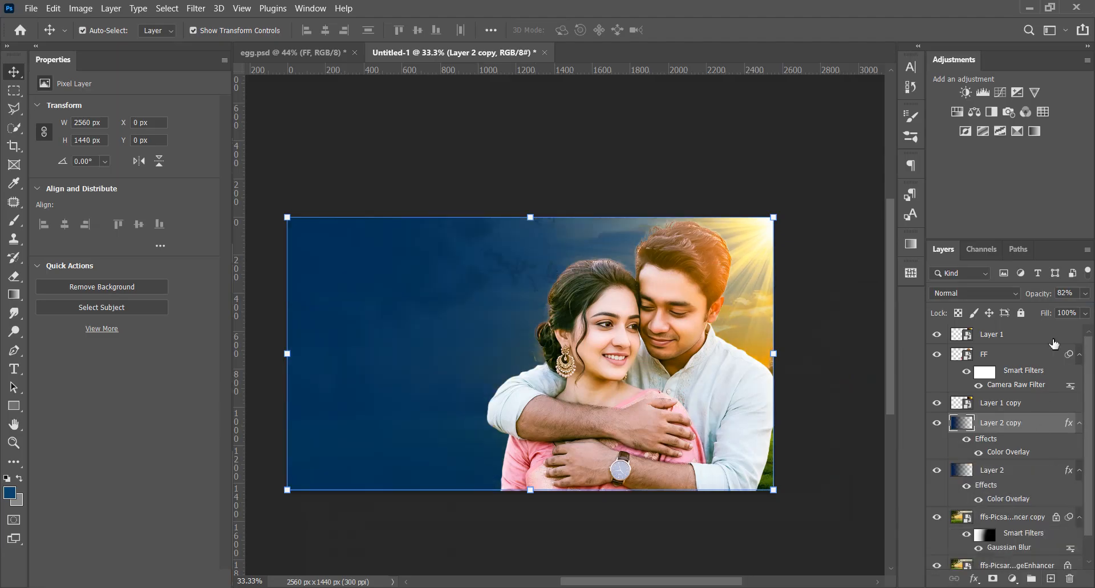
pyautogui.click(1085, 292)
pyautogui.moveTo(1074, 311); pyautogui.dragTo(1056, 310)
pyautogui.click(829, 504)
pyautogui.scroll(-4, 527, 440)
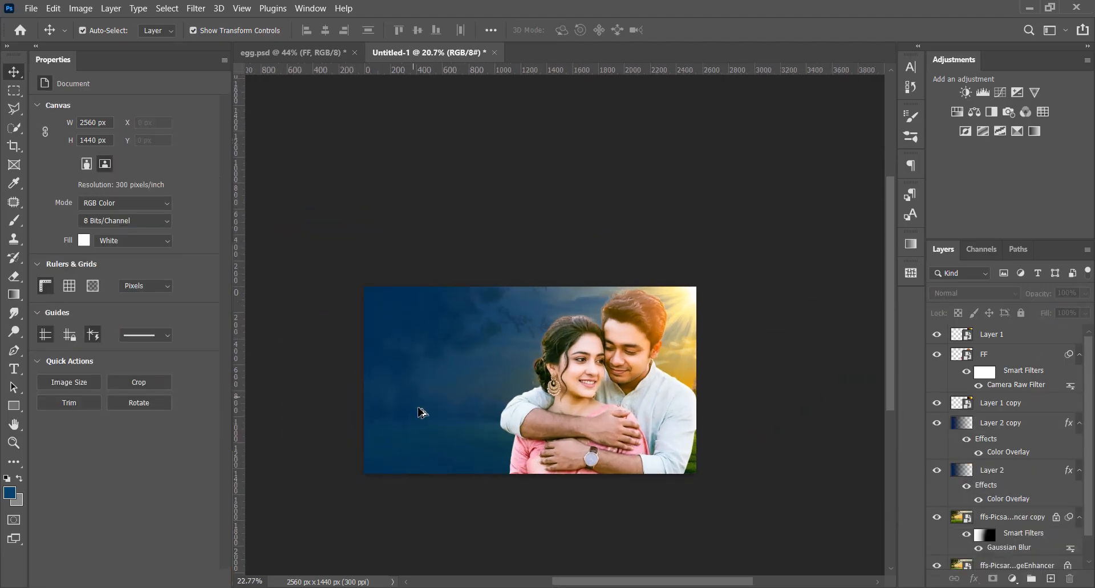
pyautogui.scroll(3, 506, 390)
pyautogui.keyDown('alt'); pyautogui.moveTo(485, 394); pyautogui.dragTo(513, 376); pyautogui.keyUp('alt')
pyautogui.hotkey('ctrl', 'z')
pyautogui.hotkey('ctrl', 'z')
pyautogui.click(511, 533)
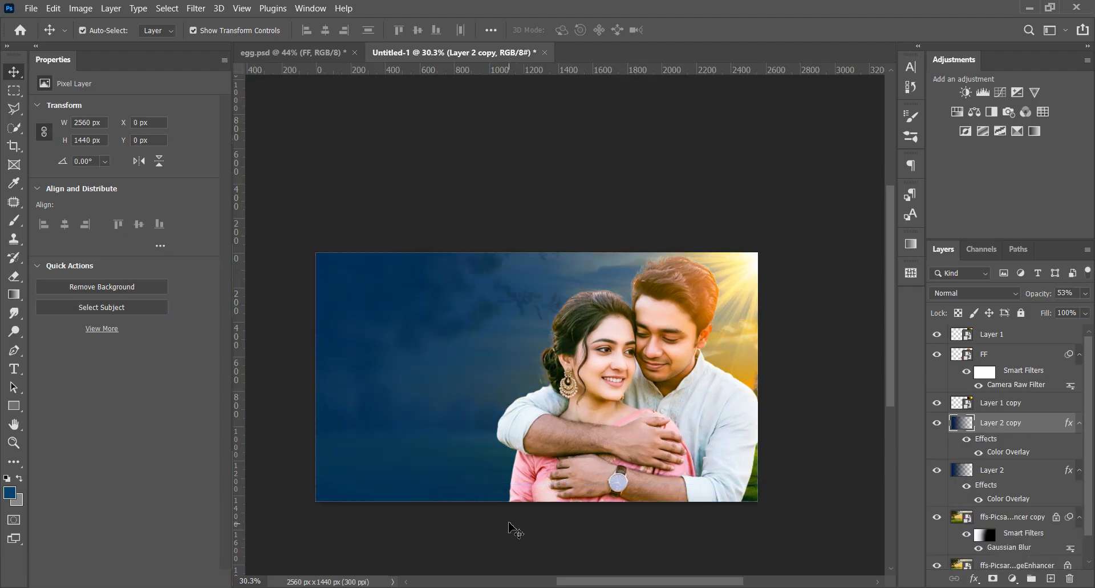
pyautogui.scroll(-1, 664, 421)
pyautogui.scroll(1, 600, 363)
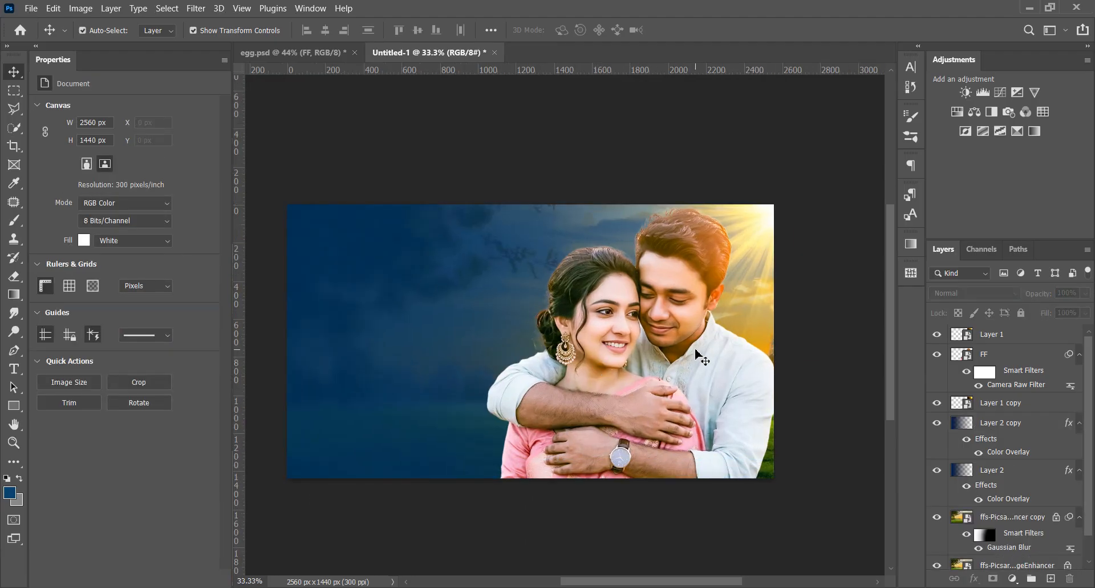
# Set the opacity of both Layer 2 and Layer 2 copy to 50%
pyautogui.click(1013, 427)
pyautogui.keyDown('shift'); pyautogui.click(1031, 477); pyautogui.keyUp('shift')
pyautogui.click(1085, 293)
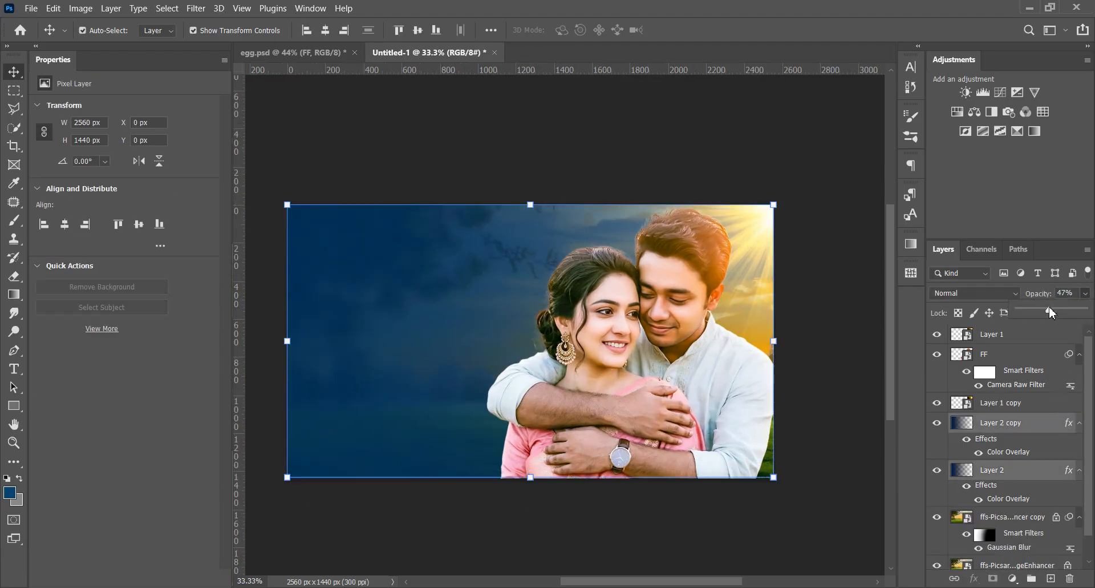
pyautogui.moveTo(1049, 305); pyautogui.dragTo(1049, 313)
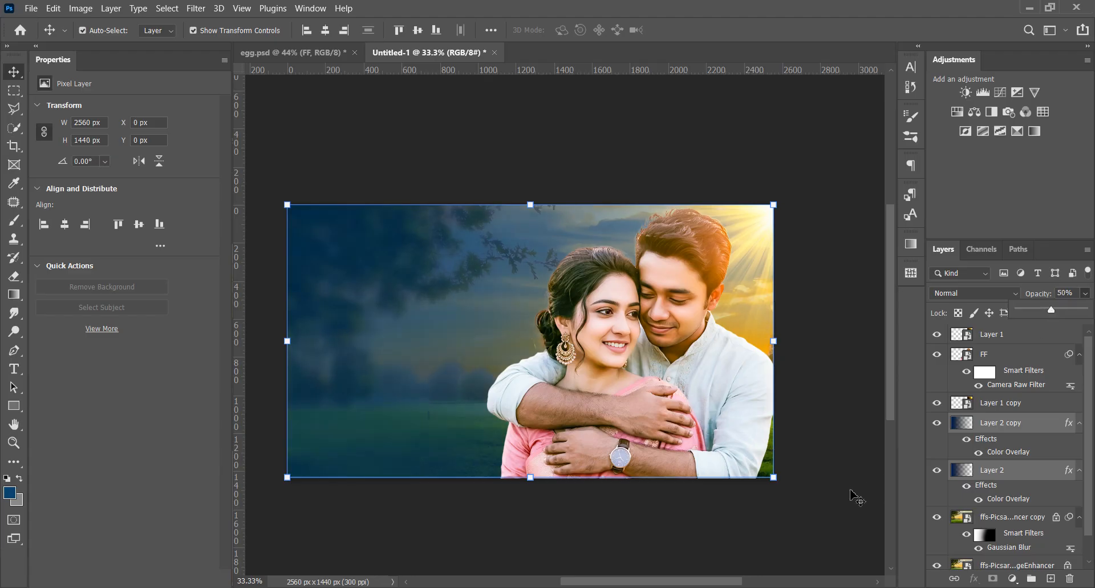
pyautogui.click(685, 502)
# Create an empty layer above FF and choose the Mixer Brush tool for retouching the man's forehead
pyautogui.scroll(5, 758, 367)
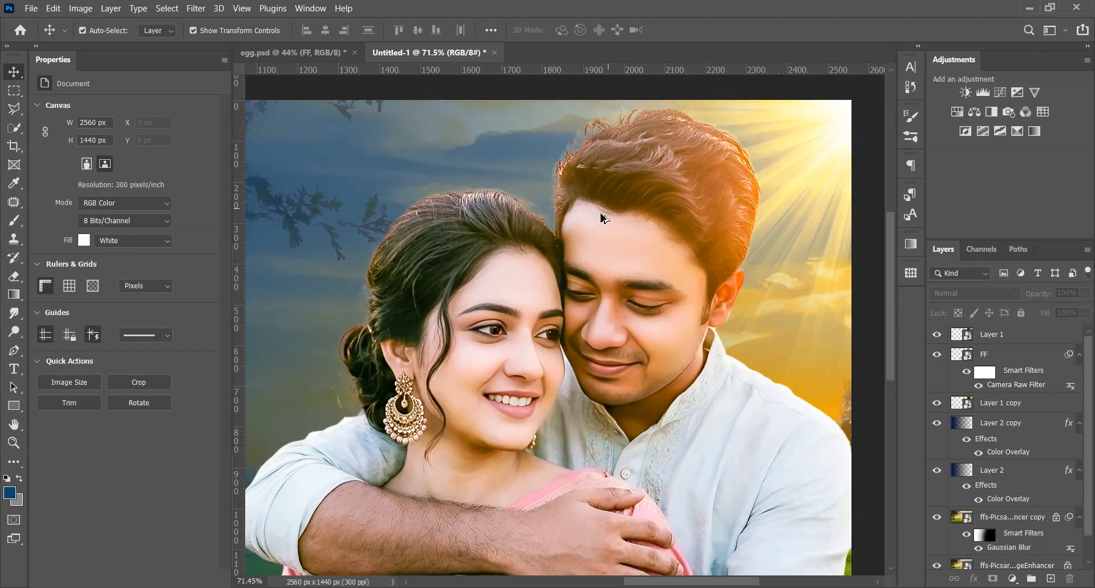
pyautogui.scroll(2, 604, 218)
pyautogui.scroll(8, 604, 226)
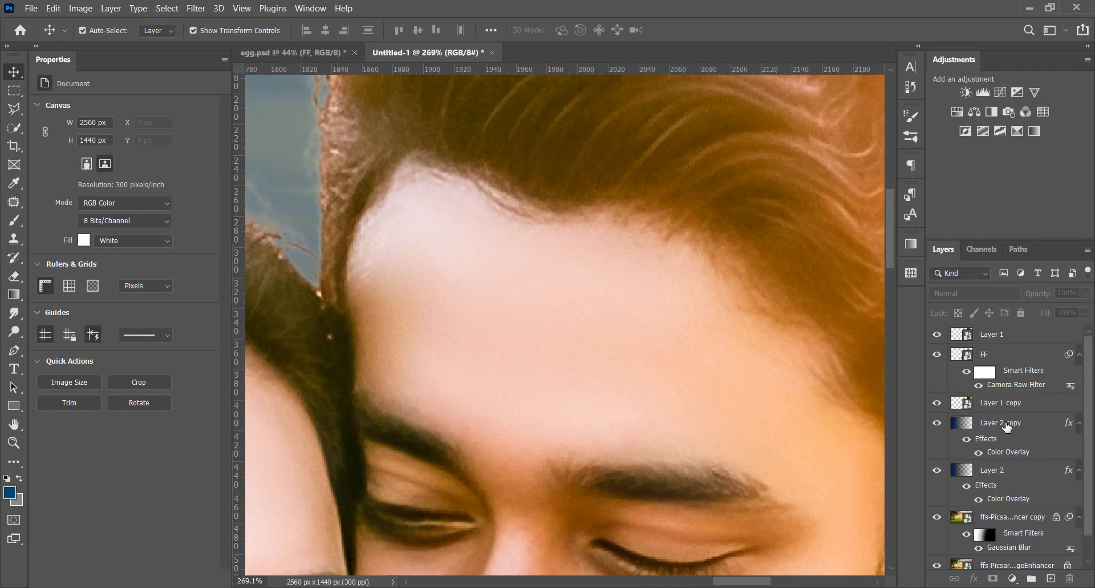
pyautogui.click(1021, 335)
pyautogui.click(1027, 363)
pyautogui.click(1051, 578)
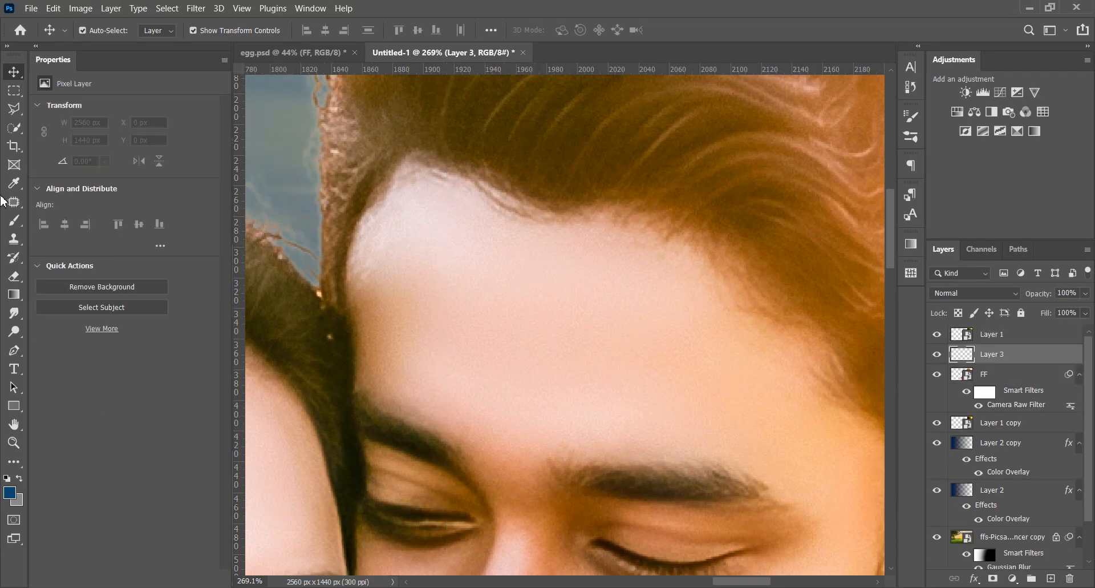
pyautogui.rightClick(14, 221)
pyautogui.click(75, 255)
# Smooth the skin across the man's forehead with Mixer Brush strokes on Layer 3
pyautogui.moveTo(459, 252); pyautogui.dragTo(469, 259)
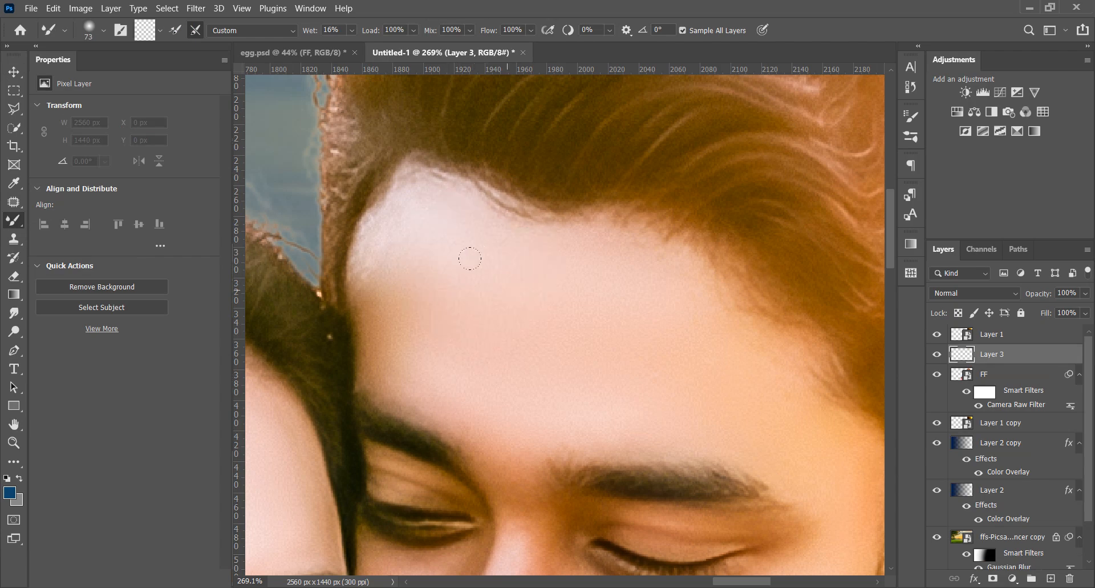
pyautogui.scroll(2, 481, 287)
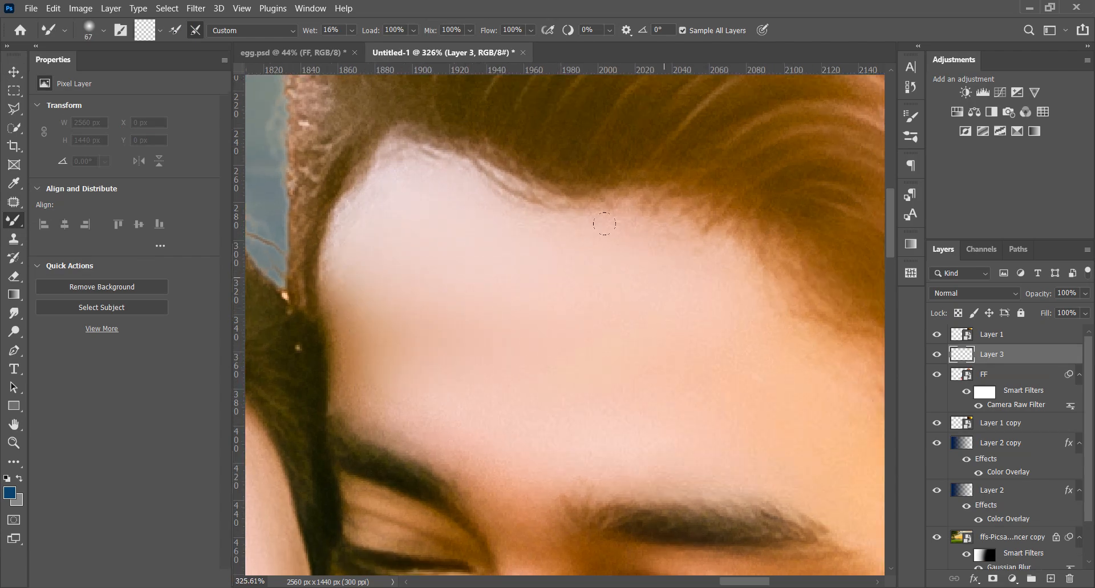
pyautogui.scroll(3, 605, 223)
pyautogui.moveTo(521, 276)
pyautogui.mouseDown()
pyautogui.moveTo(489, 281)
pyautogui.moveTo(295, 246)
pyautogui.mouseUp()
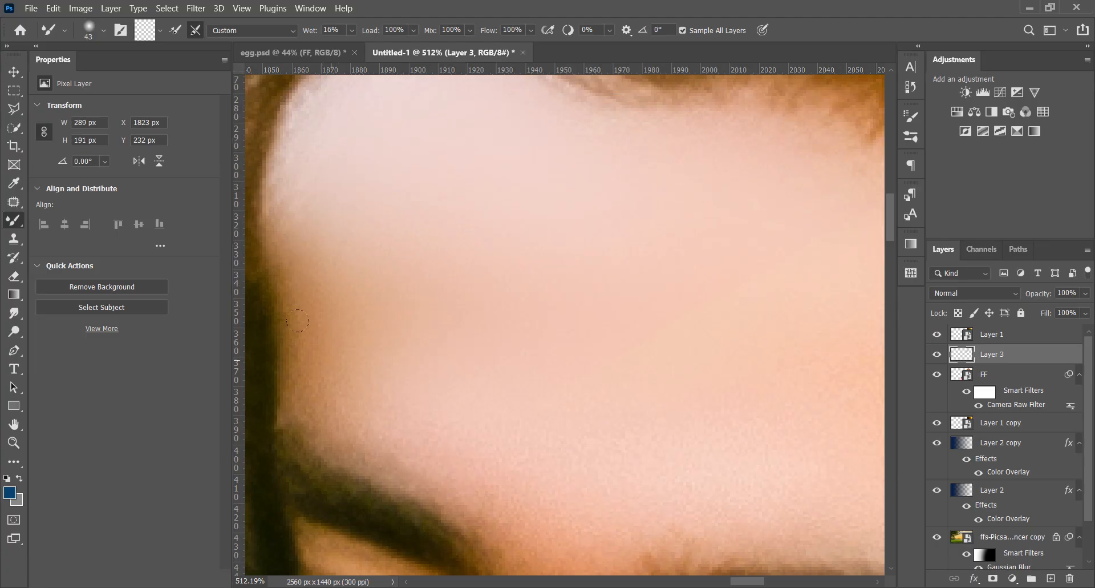
pyautogui.moveTo(691, 313); pyautogui.dragTo(522, 223)
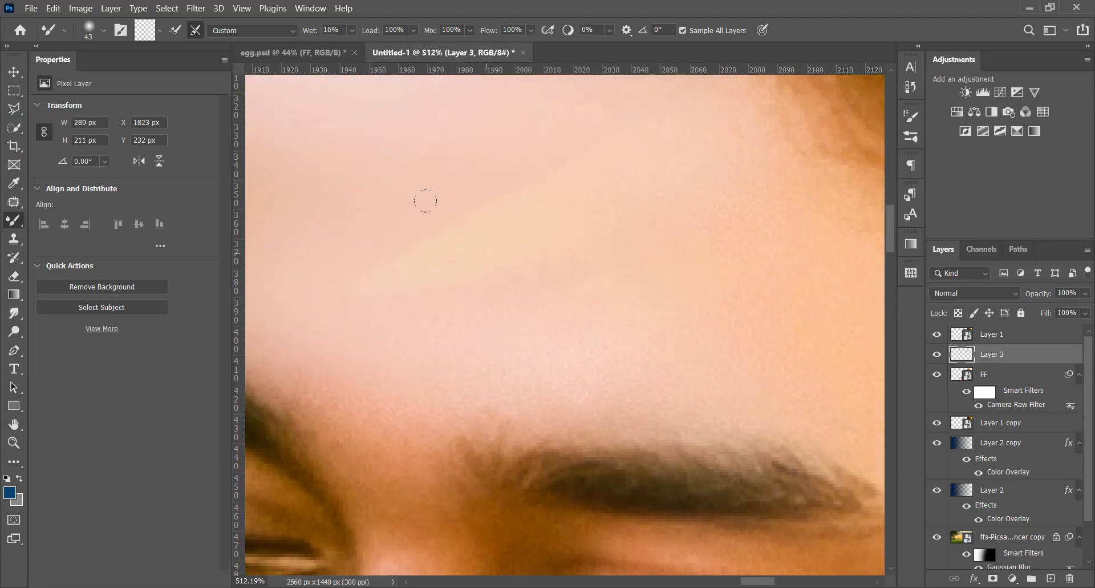
pyautogui.moveTo(557, 255); pyautogui.dragTo(480, 192)
# Toggle FF and Layer 3 to inspect the forehead retouch, and replace Layer 3 with a new empty layer above FF
pyautogui.scroll(-13, 631, 314)
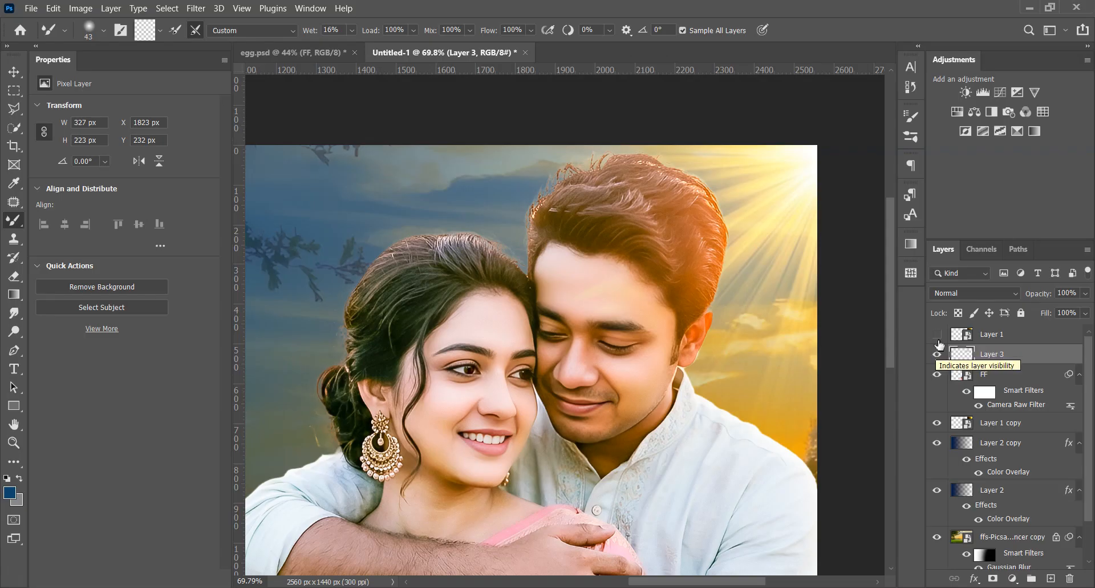
pyautogui.click(937, 375)
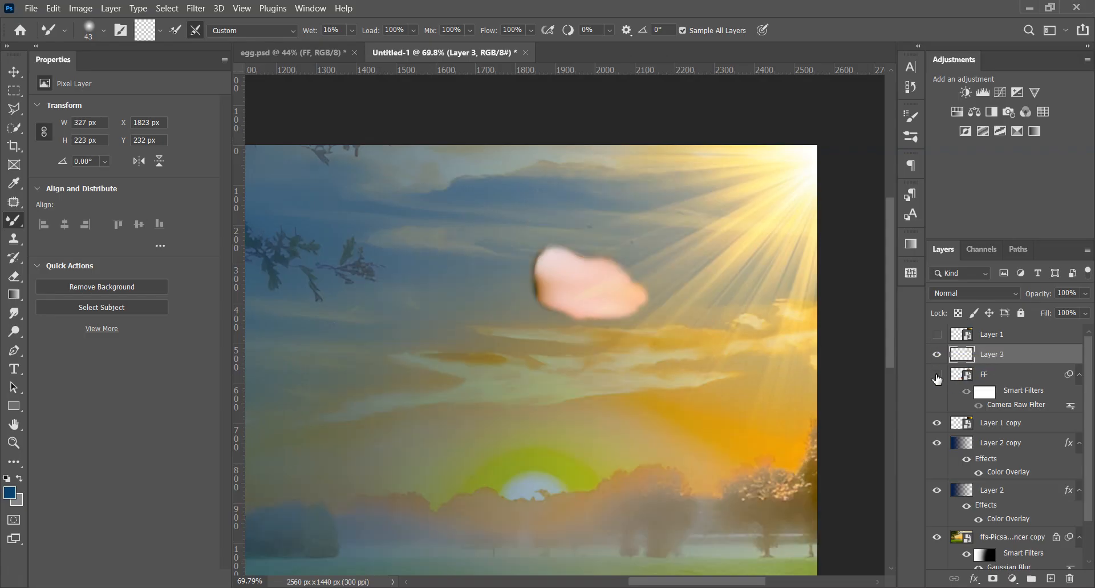
pyautogui.click(937, 374)
pyautogui.click(937, 354)
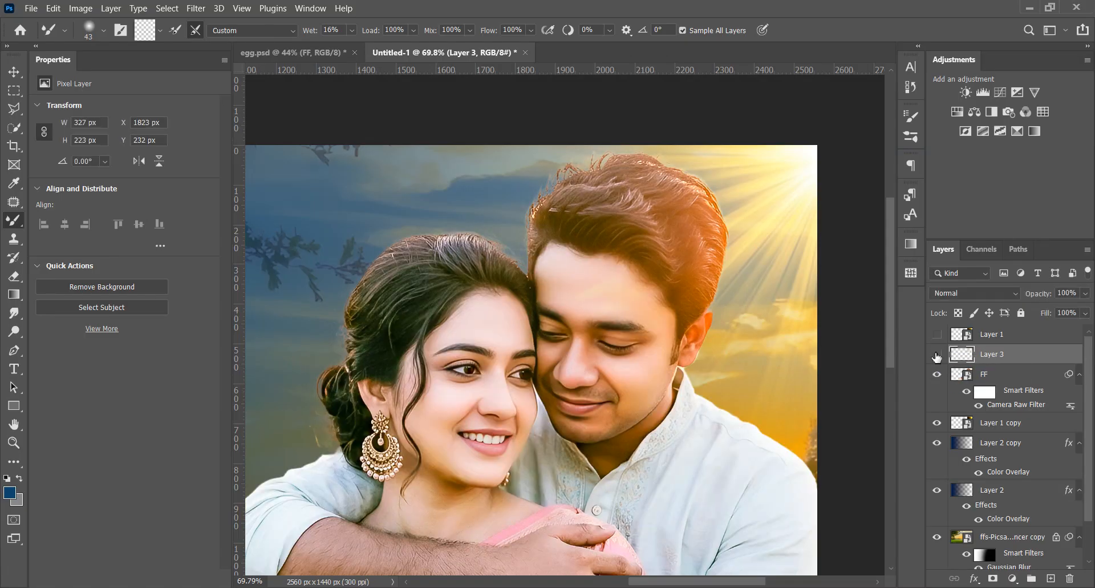
pyautogui.moveTo(970, 355); pyautogui.dragTo(1071, 579)
pyautogui.click(1050, 578)
# Blend the man's forehead skin near the hairline and beside the woman's hair with the Mixer Brush on the new layer
pyautogui.scroll(7, 654, 205)
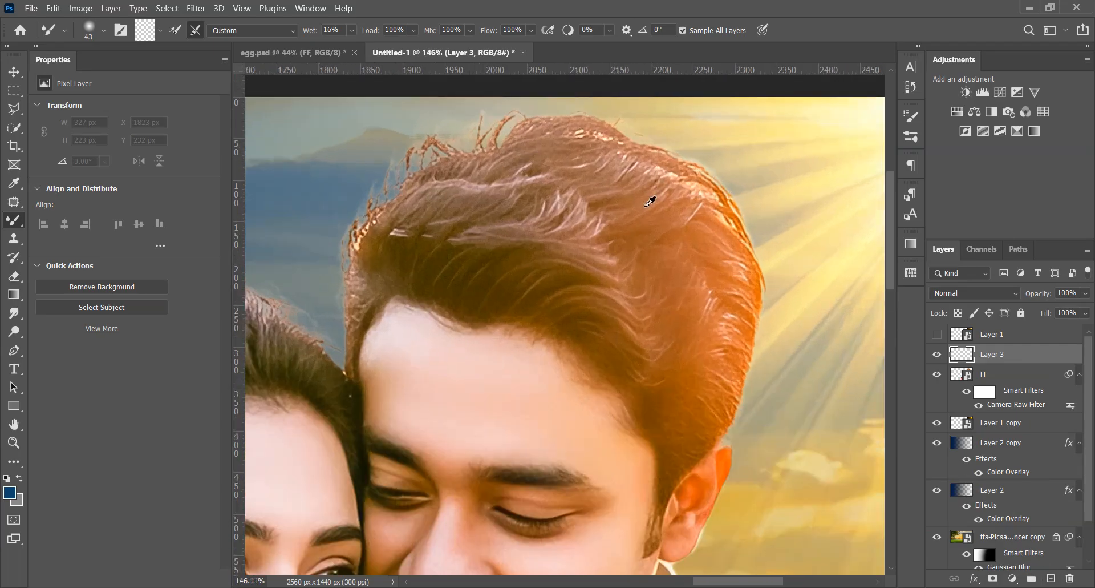
pyautogui.moveTo(468, 401)
pyautogui.mouseDown()
pyautogui.moveTo(506, 388)
pyautogui.moveTo(445, 423)
pyautogui.mouseUp()
pyautogui.scroll(3, 445, 423)
pyautogui.moveTo(547, 358); pyautogui.dragTo(596, 289)
pyautogui.scroll(3, 508, 355)
pyautogui.moveTo(508, 355); pyautogui.dragTo(462, 325)
pyautogui.moveTo(531, 312); pyautogui.dragTo(644, 274)
pyautogui.moveTo(610, 230); pyautogui.dragTo(664, 328)
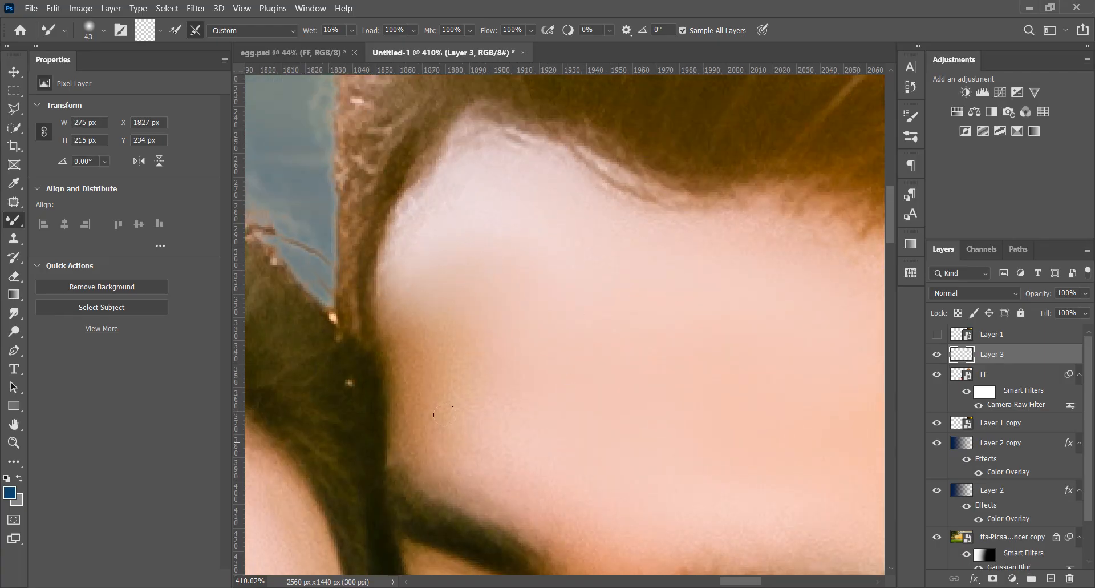
# Smooth the rest of the man's forehead with the Mixer Brush, from above the brows across to the temple hairline
pyautogui.scroll(2, 392, 193)
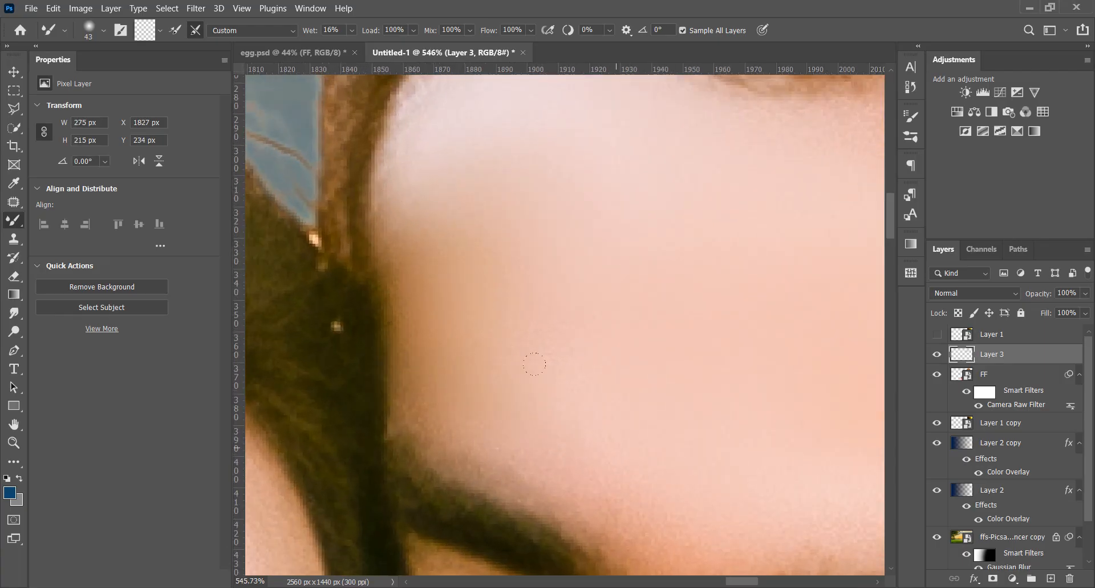
pyautogui.moveTo(641, 291)
pyautogui.mouseDown()
pyautogui.moveTo(482, 164)
pyautogui.moveTo(610, 161)
pyautogui.mouseUp()
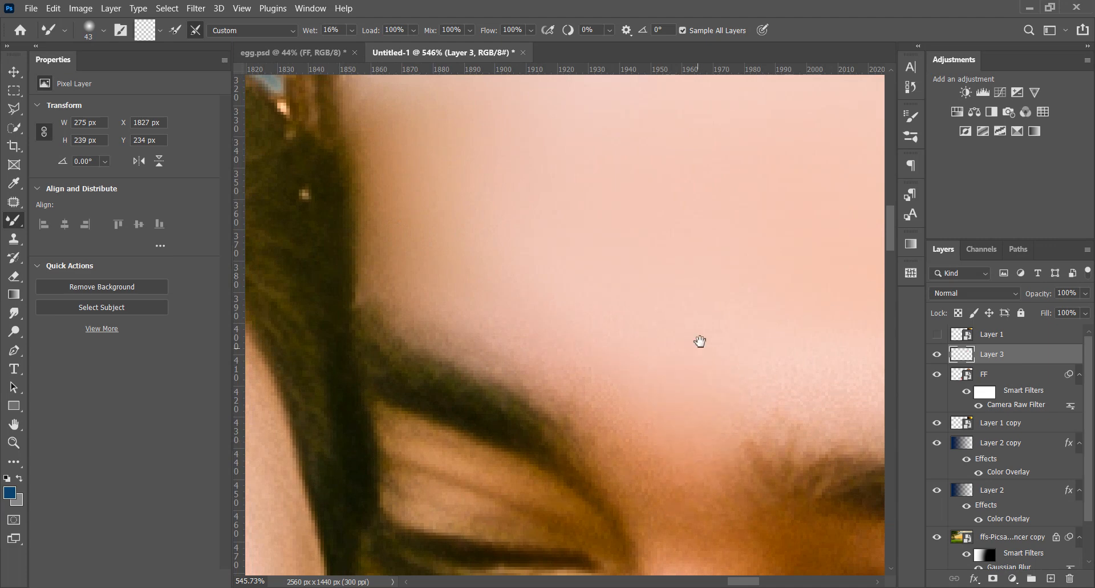
pyautogui.moveTo(701, 341); pyautogui.dragTo(489, 332)
pyautogui.moveTo(560, 337); pyautogui.dragTo(400, 454)
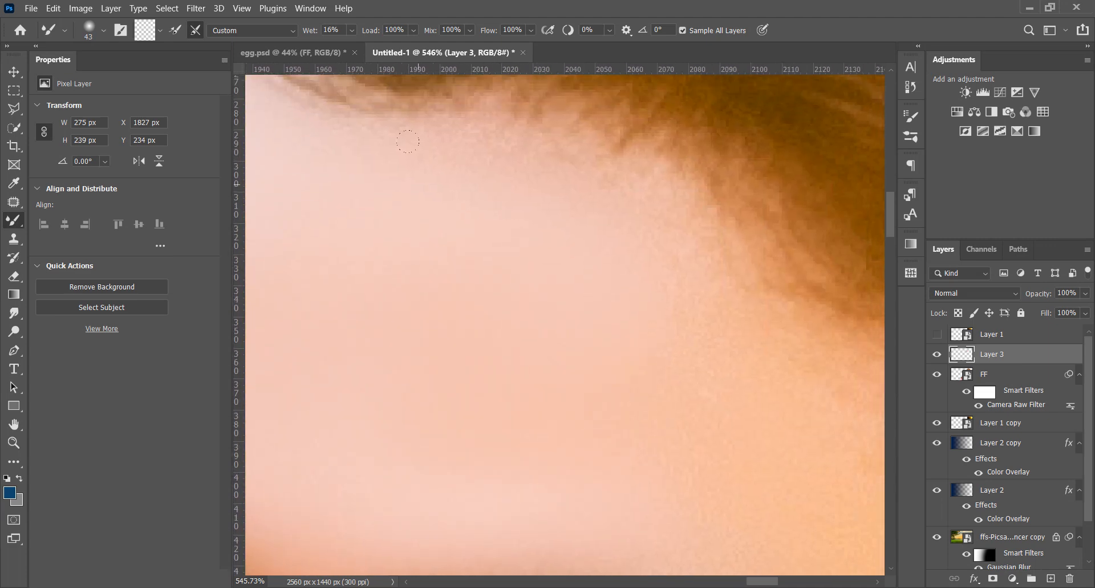
pyautogui.moveTo(569, 291); pyautogui.dragTo(420, 154)
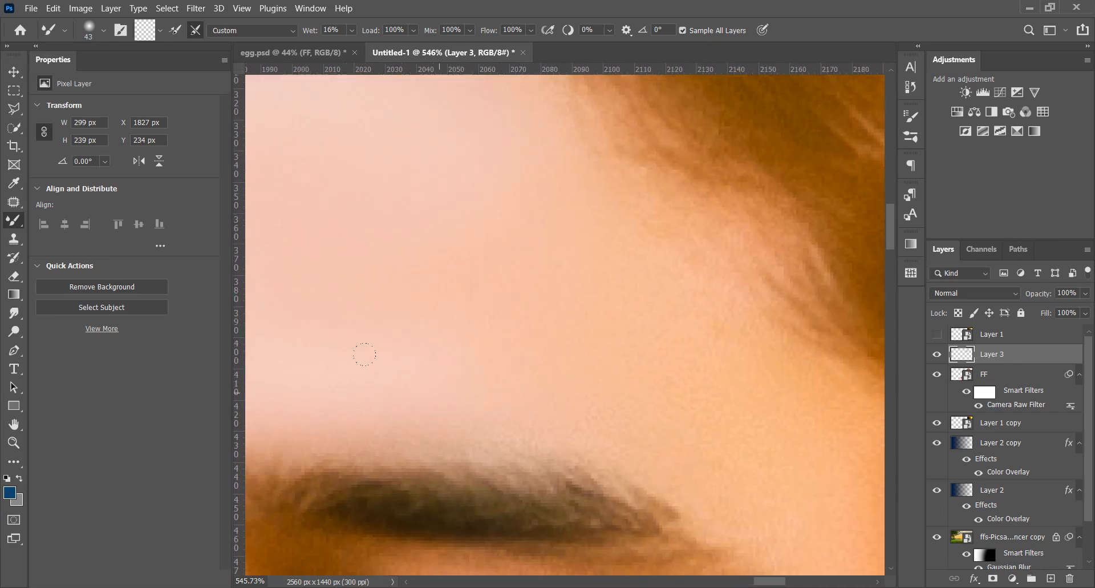
pyautogui.moveTo(662, 263); pyautogui.dragTo(506, 165)
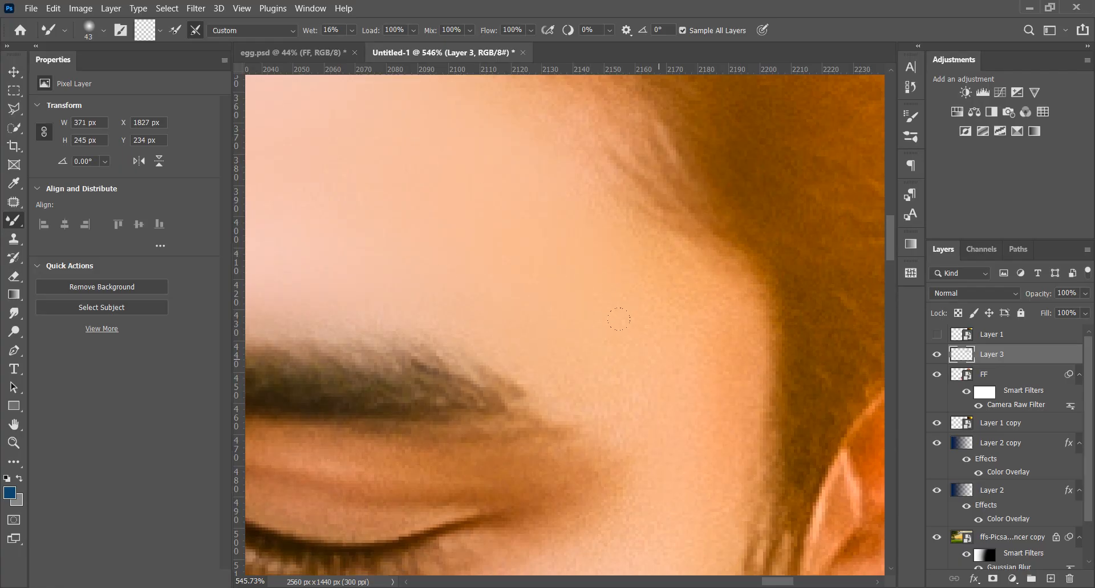
# Blend the man's temple and the skin beside the outer corner of his eye with the Mixer Brush
pyautogui.scroll(-5, 661, 366)
pyautogui.scroll(5, 652, 346)
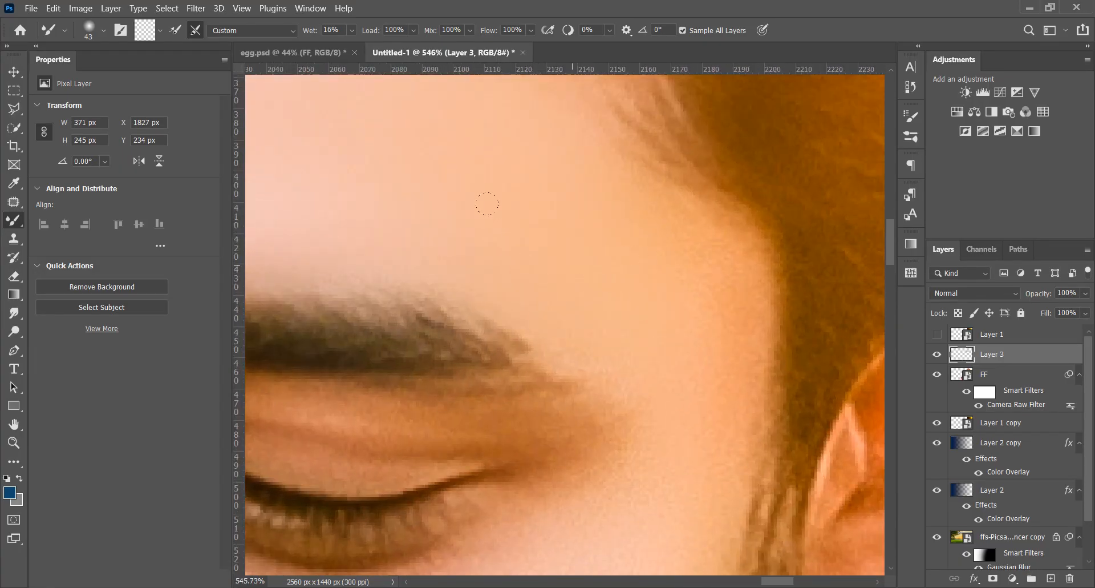
pyautogui.moveTo(644, 358); pyautogui.dragTo(626, 190)
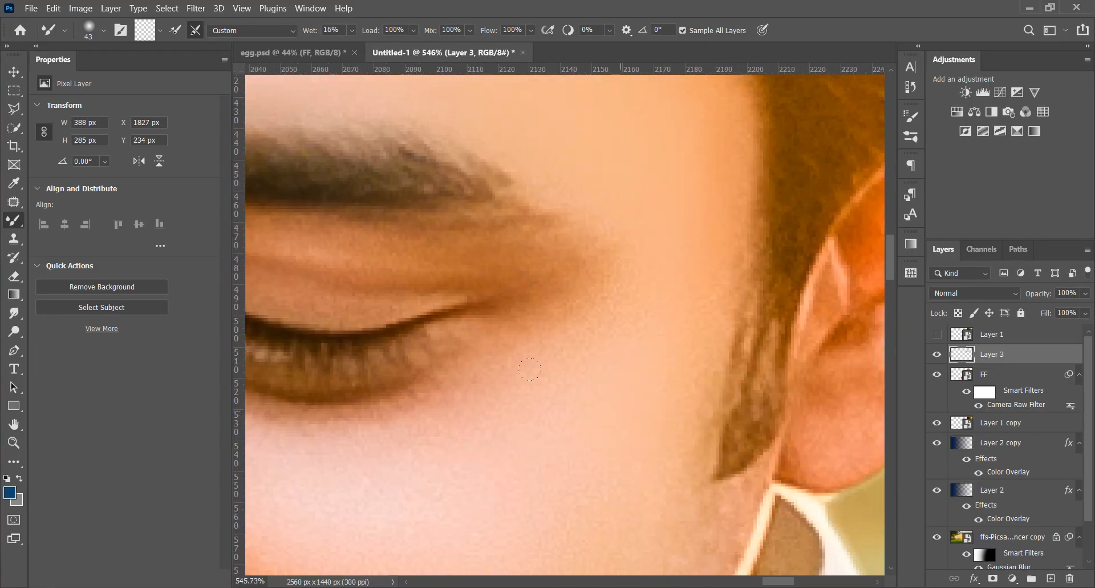
pyautogui.moveTo(492, 409); pyautogui.dragTo(548, 289)
pyautogui.moveTo(621, 366); pyautogui.dragTo(712, 354)
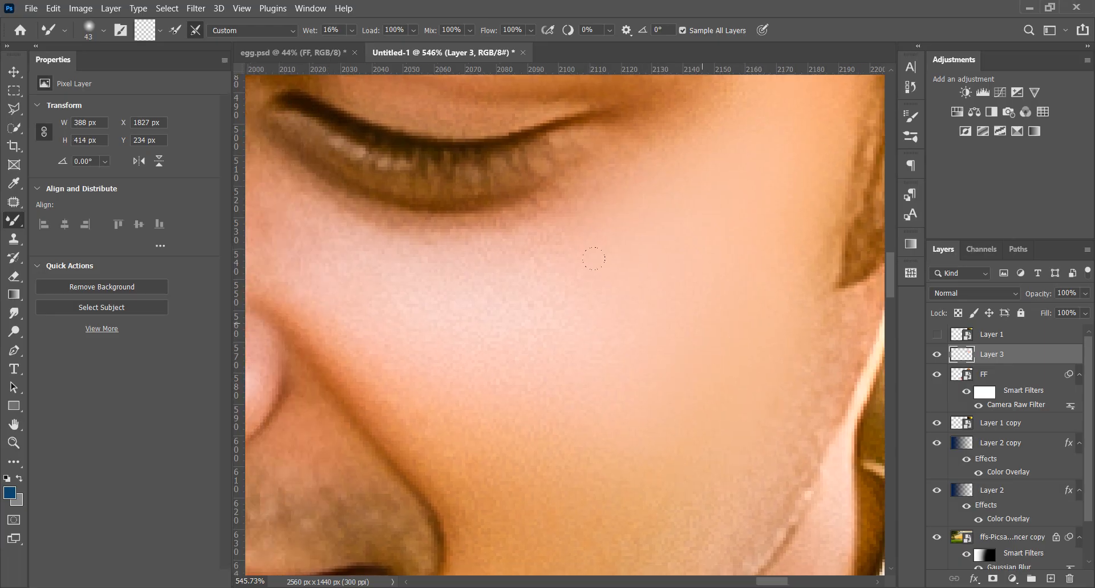
# Smooth the man's cheek below the eye and the skin beside his mouth and on his chin with the Mixer Brush
pyautogui.moveTo(579, 426); pyautogui.dragTo(604, 256)
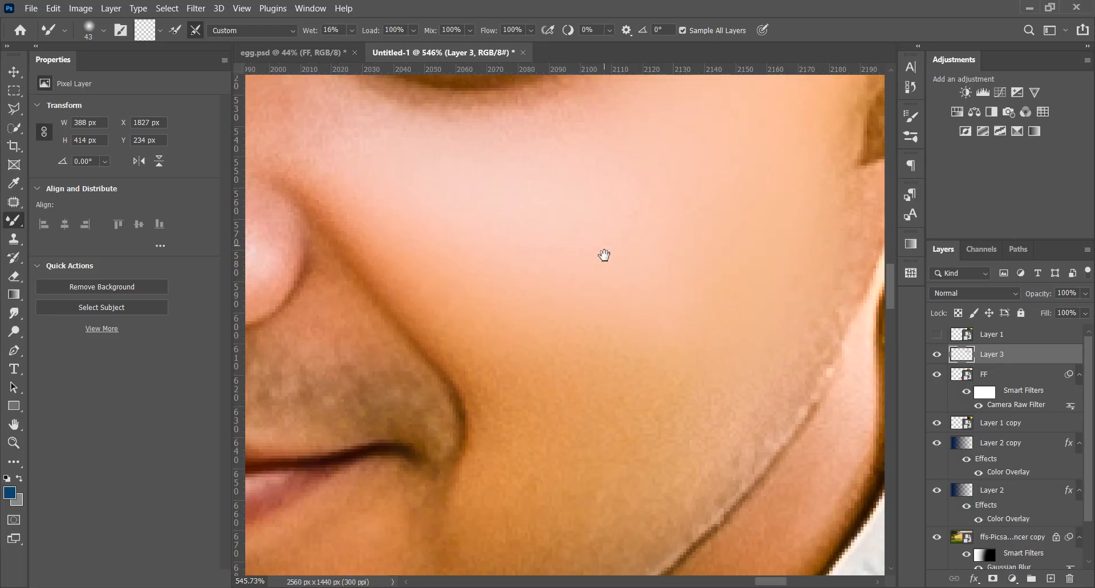
pyautogui.moveTo(625, 354); pyautogui.dragTo(675, 229)
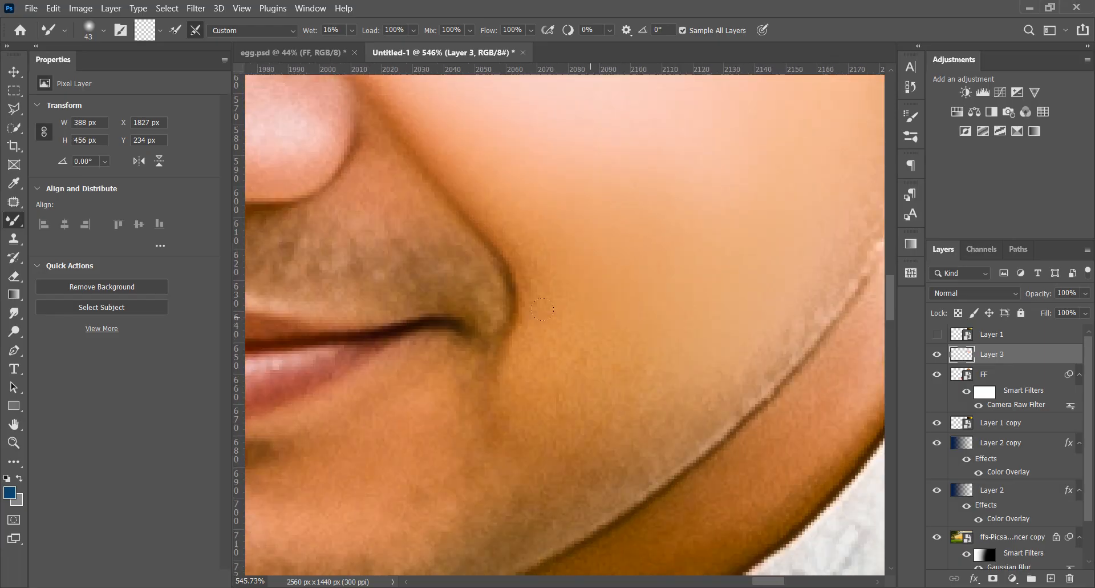
pyautogui.scroll(-20, 685, 442)
pyautogui.scroll(18, 631, 470)
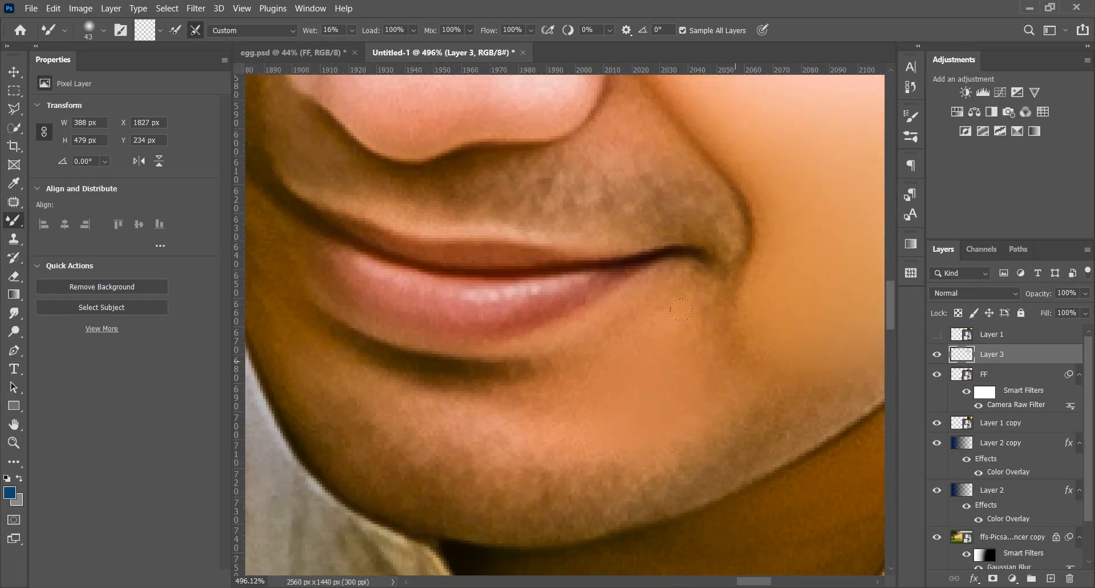
pyautogui.moveTo(564, 414); pyautogui.dragTo(686, 431)
# Set the Mixer Brush size to 30 and smooth the skin on the bridge and tip of the man's nose
pyautogui.scroll(-15, 502, 457)
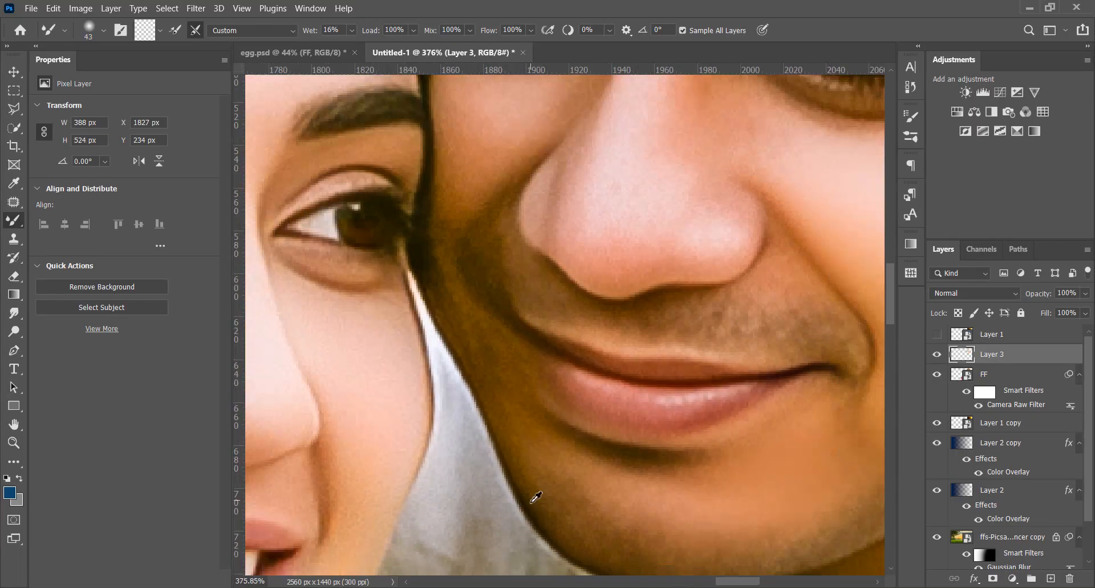
pyautogui.scroll(14, 525, 191)
pyautogui.scroll(2, 836, 450)
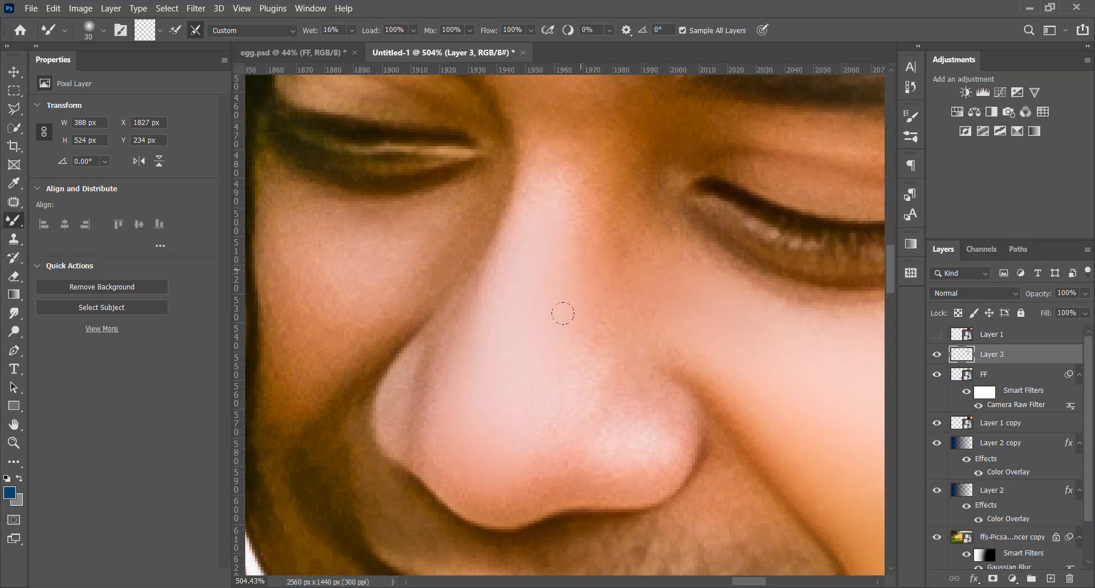
pyautogui.scroll(3, 710, 476)
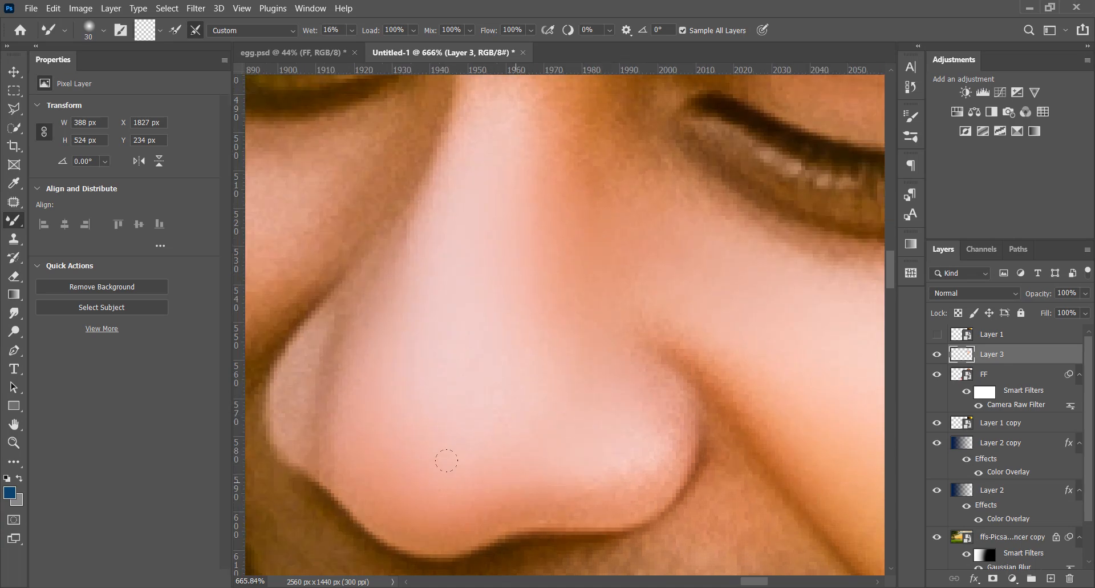
pyautogui.scroll(5, 547, 429)
# Set the brush size to 25 and blend the man's cheek under the eye, between his nose and the woman's hair
pyautogui.scroll(-10, 466, 239)
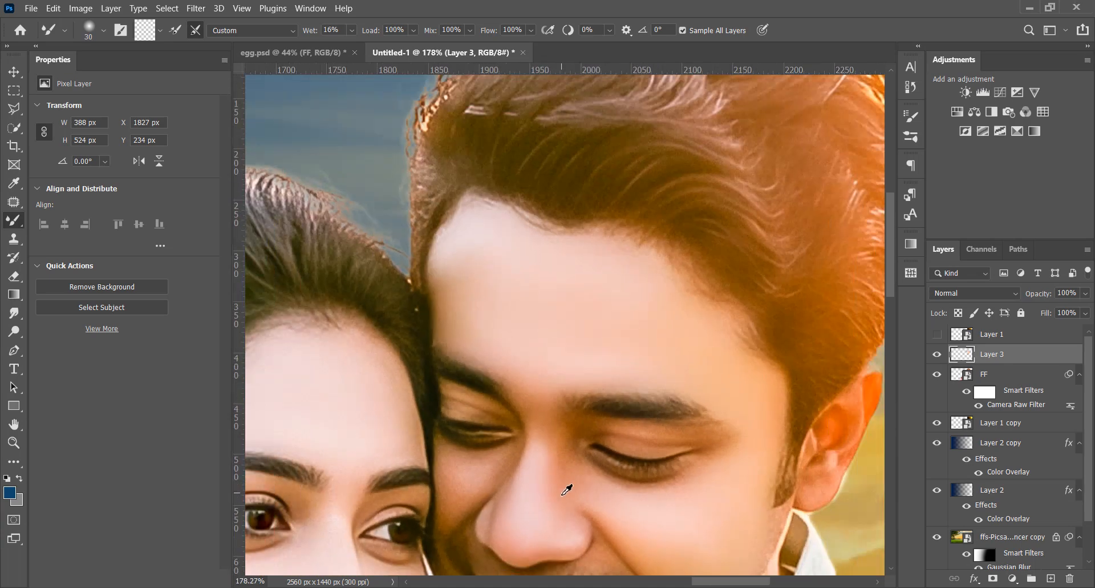
pyautogui.scroll(9, 649, 267)
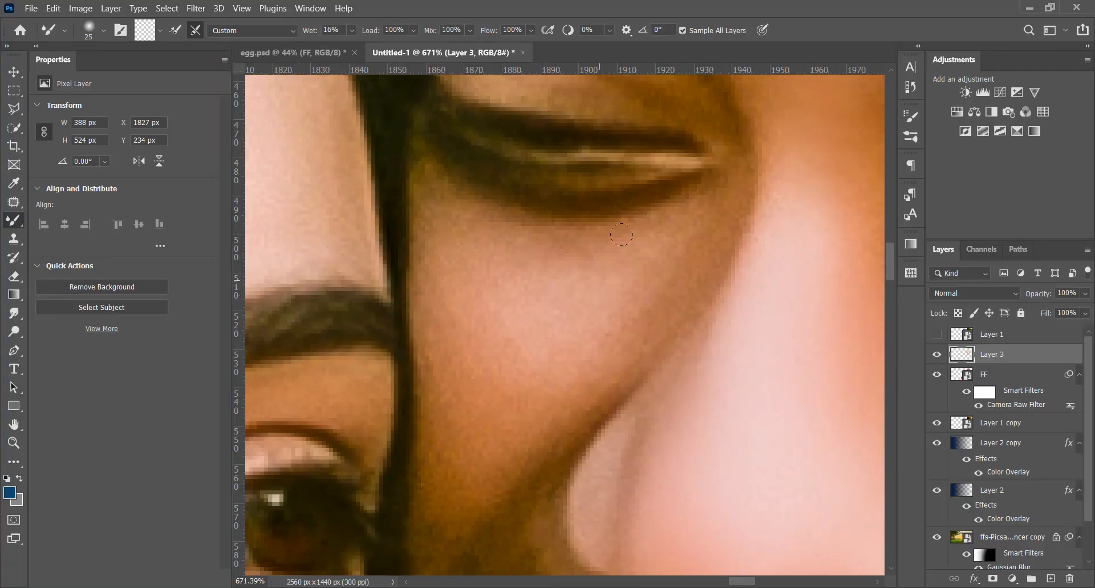
pyautogui.scroll(-10, 569, 311)
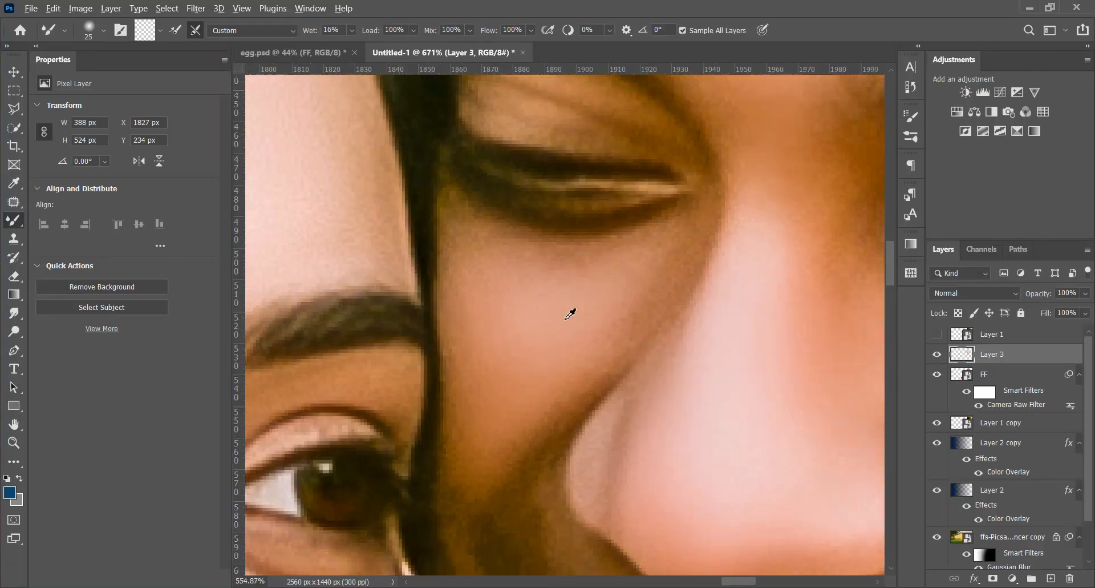
# Set the brush size to 33 and smooth the woman's forehead below the hairline with the Mixer Brush
pyautogui.scroll(7, 531, 309)
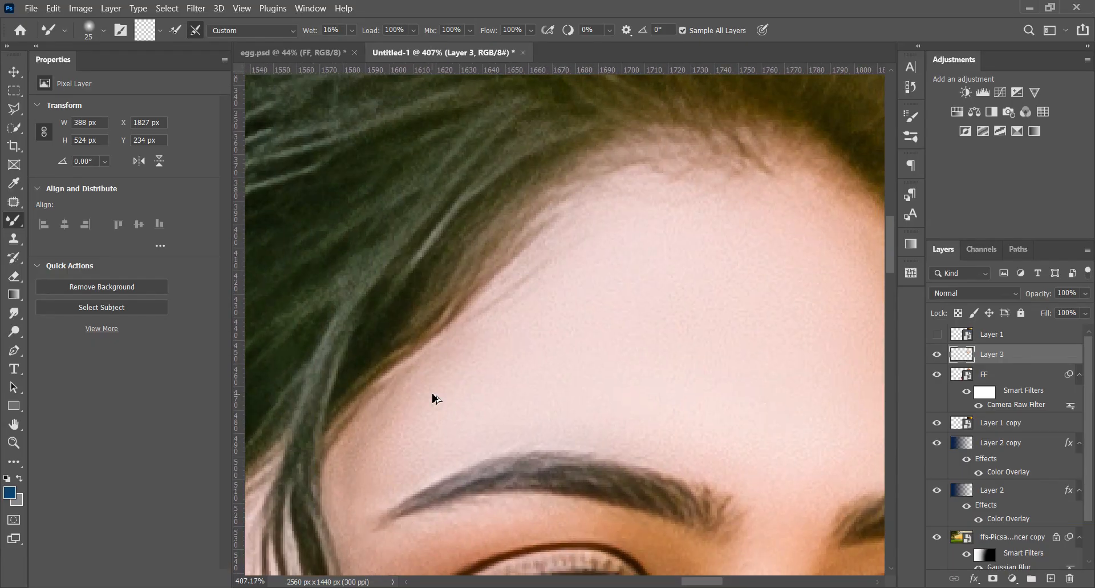
pyautogui.moveTo(432, 393); pyautogui.dragTo(471, 383)
pyautogui.scroll(-3, 545, 357)
pyautogui.scroll(5, 580, 310)
pyautogui.moveTo(665, 270); pyautogui.dragTo(516, 333)
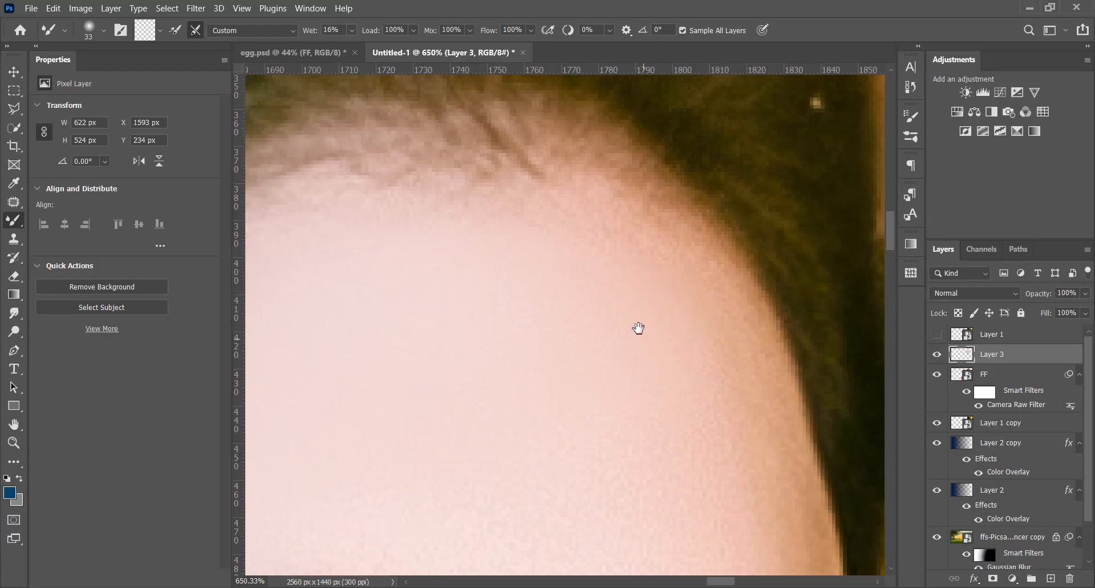
pyautogui.moveTo(639, 328); pyautogui.dragTo(613, 180)
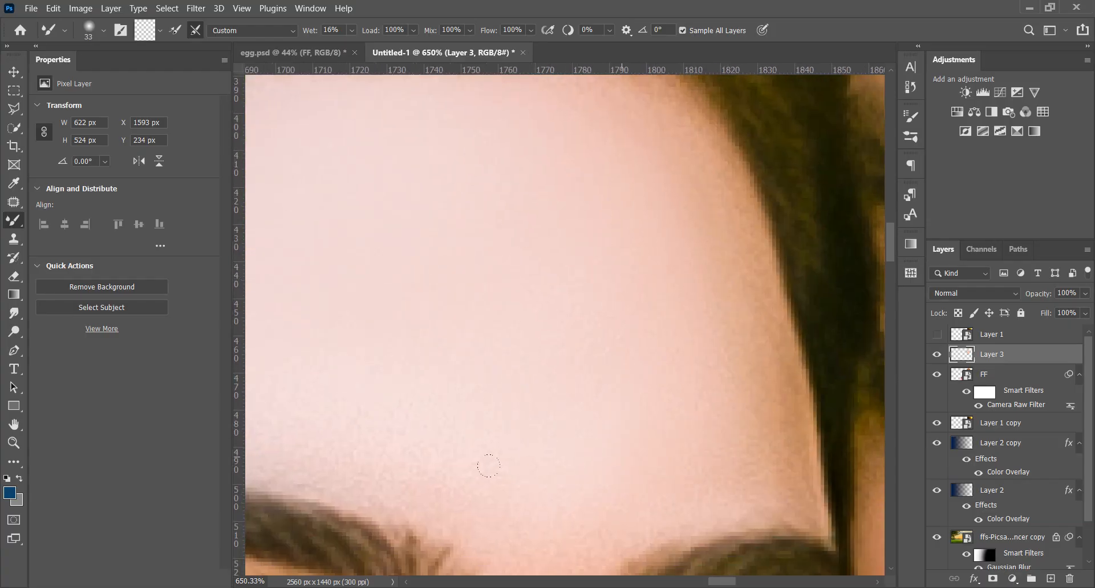
# Blend the lower part of the woman's forehead above the eyebrows and out to her temple
pyautogui.moveTo(489, 466); pyautogui.dragTo(719, 377)
pyautogui.moveTo(613, 325); pyautogui.dragTo(753, 295)
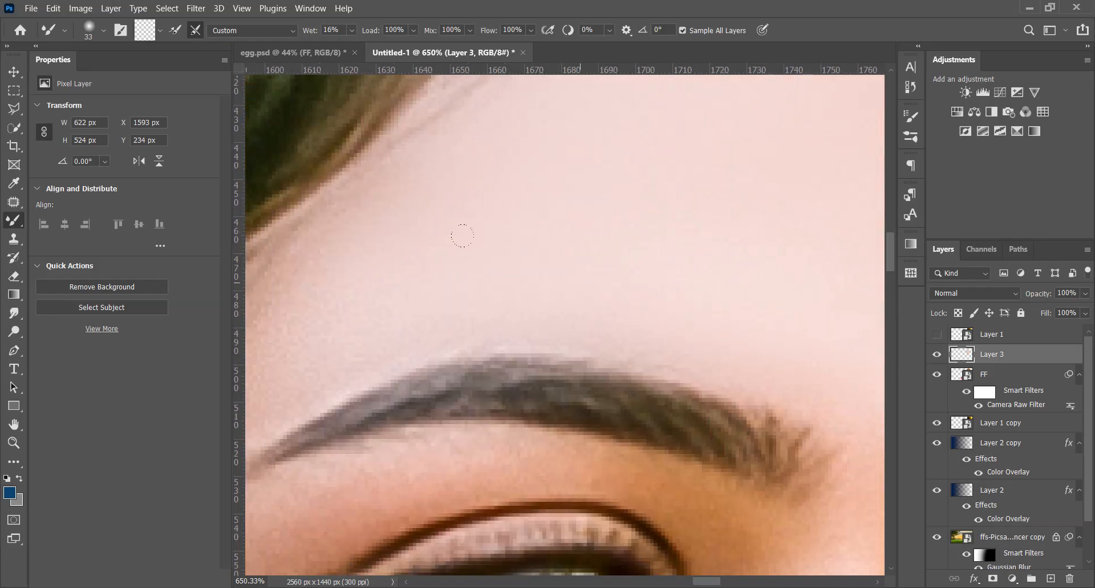
pyautogui.moveTo(511, 271)
pyautogui.mouseDown()
pyautogui.moveTo(641, 293)
pyautogui.moveTo(680, 335)
pyautogui.mouseUp()
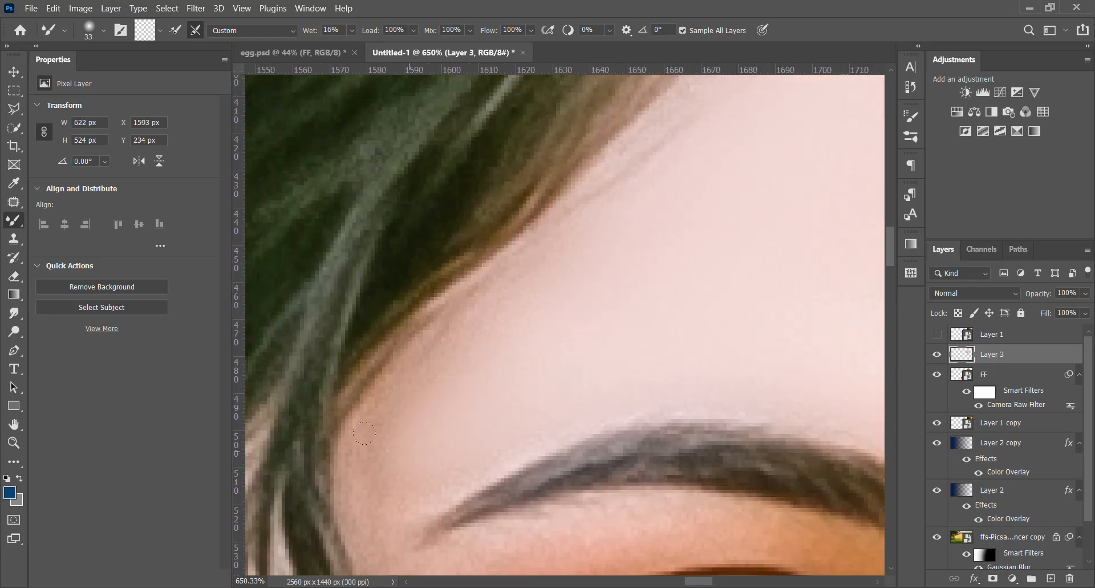
pyautogui.scroll(-6, 435, 313)
# Smooth the skin between the woman's eyebrows and down over her nose with the Mixer Brush
pyautogui.scroll(5, 503, 303)
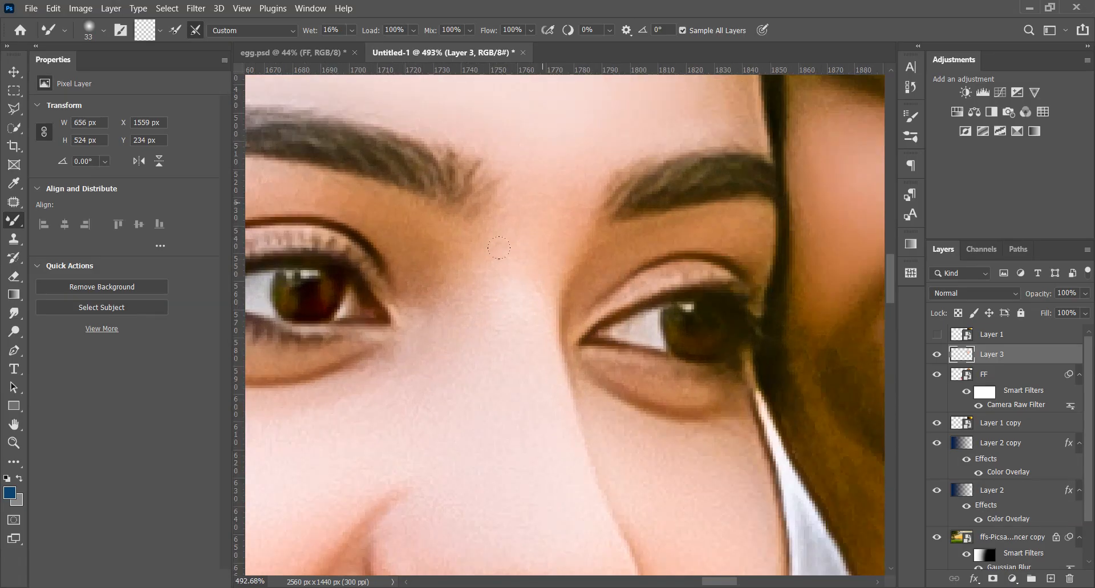
pyautogui.moveTo(527, 454); pyautogui.dragTo(562, 284)
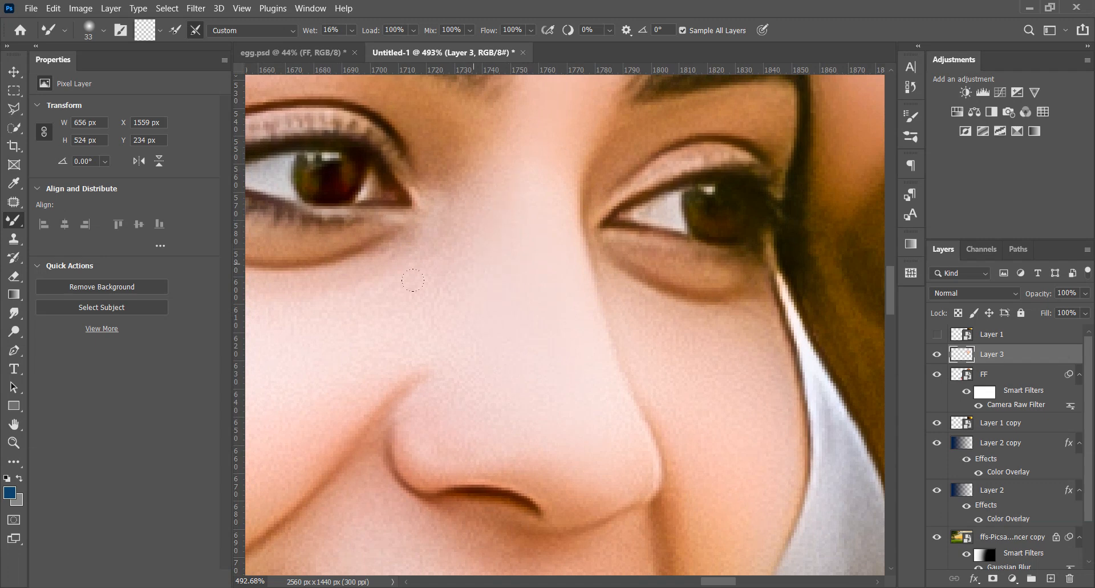
pyautogui.scroll(3, 417, 364)
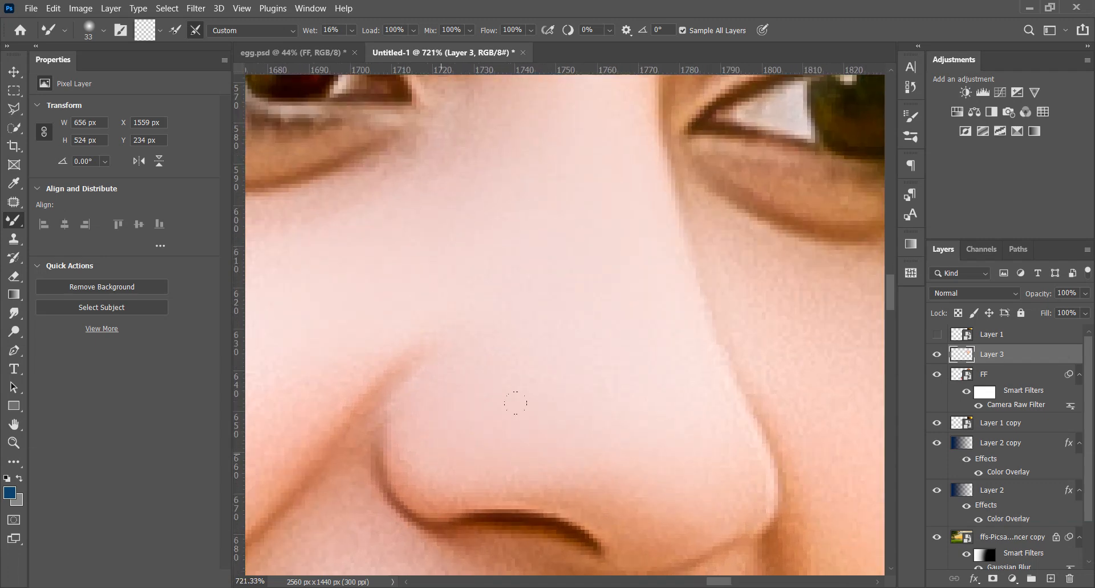
pyautogui.moveTo(601, 367); pyautogui.dragTo(373, 421)
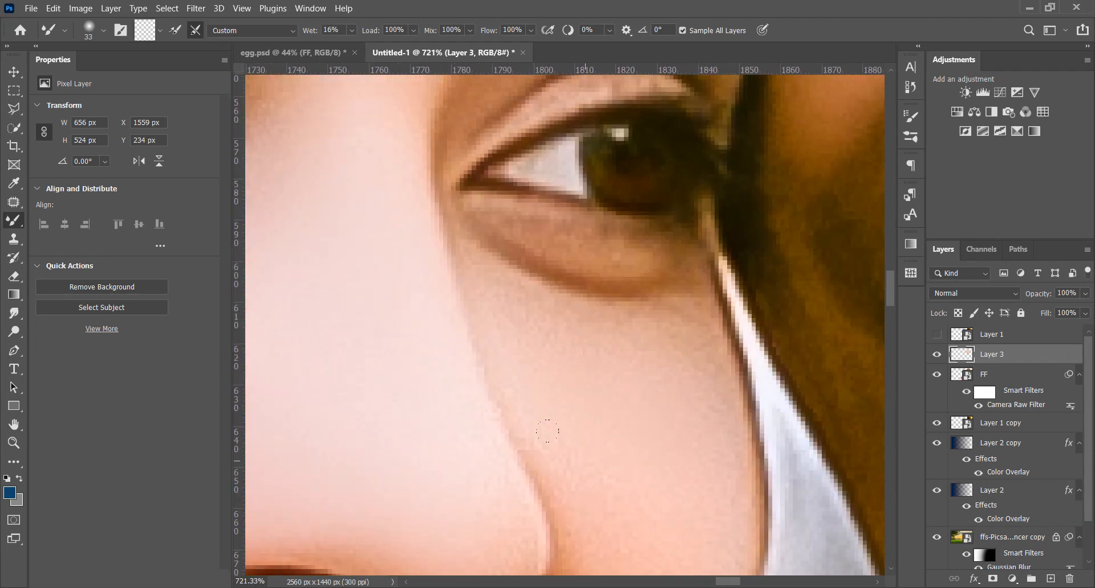
# Blend the woman's cheek on the side facing the man, from under the eye down past the corner of her mouth
pyautogui.moveTo(547, 430); pyautogui.dragTo(468, 190)
pyautogui.moveTo(518, 392); pyautogui.dragTo(608, 178)
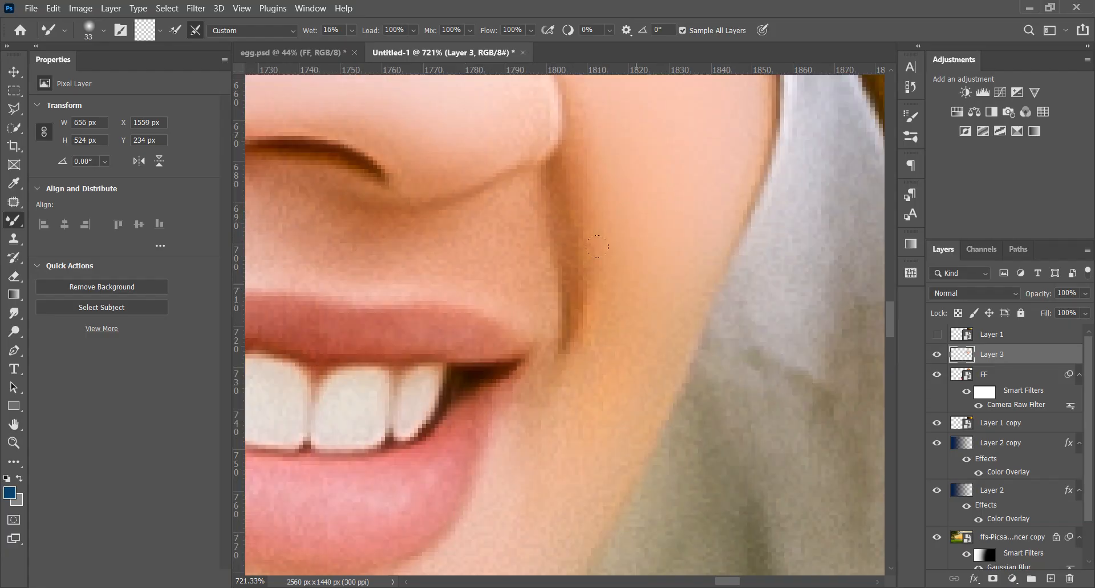
pyautogui.moveTo(597, 420); pyautogui.dragTo(659, 245)
pyautogui.moveTo(648, 316); pyautogui.dragTo(803, 138)
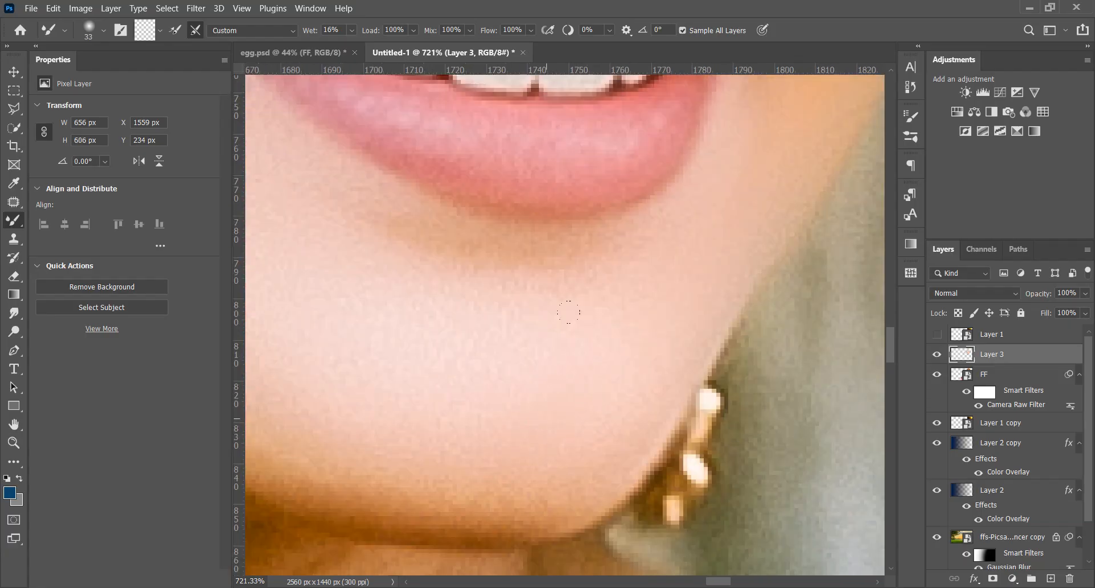
# Smooth the woman's chin and the skin along her jaw below the lower lip
pyautogui.moveTo(374, 404); pyautogui.dragTo(613, 396)
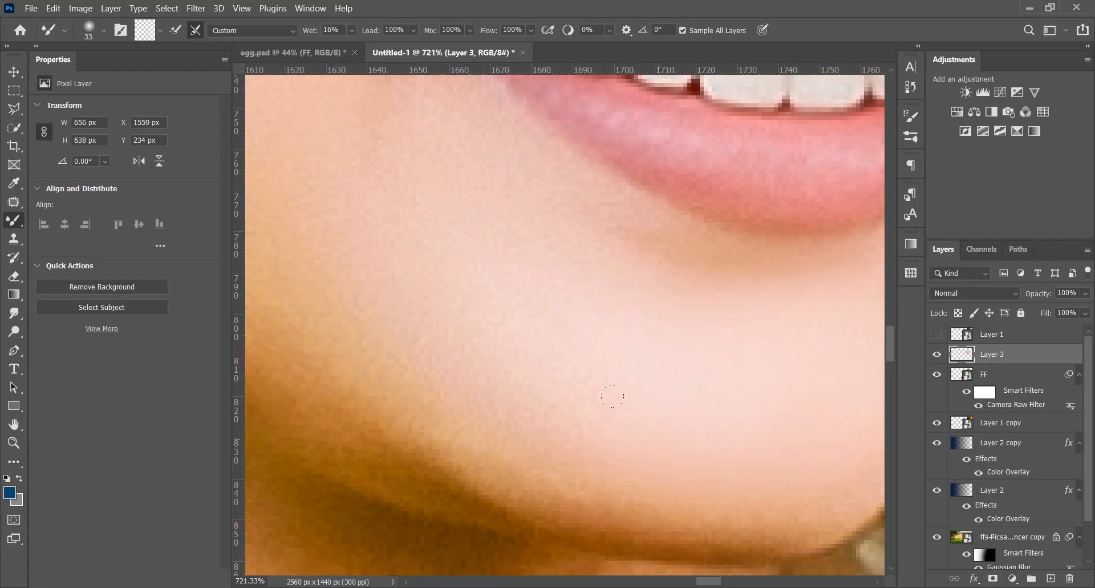
pyautogui.moveTo(512, 307); pyautogui.dragTo(646, 375)
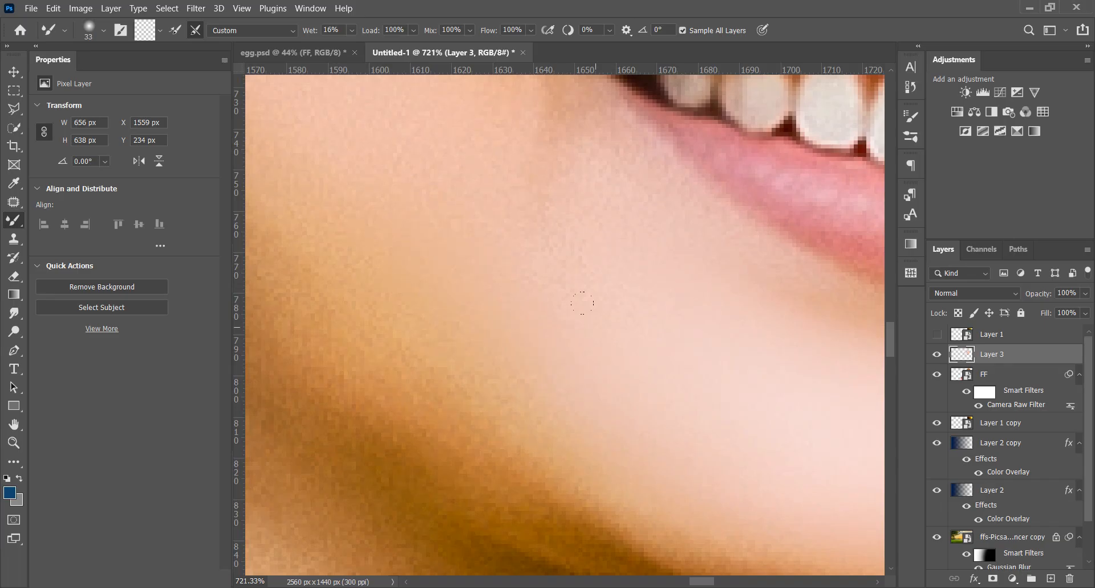
pyautogui.moveTo(546, 332); pyautogui.dragTo(545, 508)
# Smooth the woman's outer cheek with the Mixer Brush, from the jaw beside her mouth up along the loose hair strand
pyautogui.moveTo(475, 325); pyautogui.dragTo(608, 472)
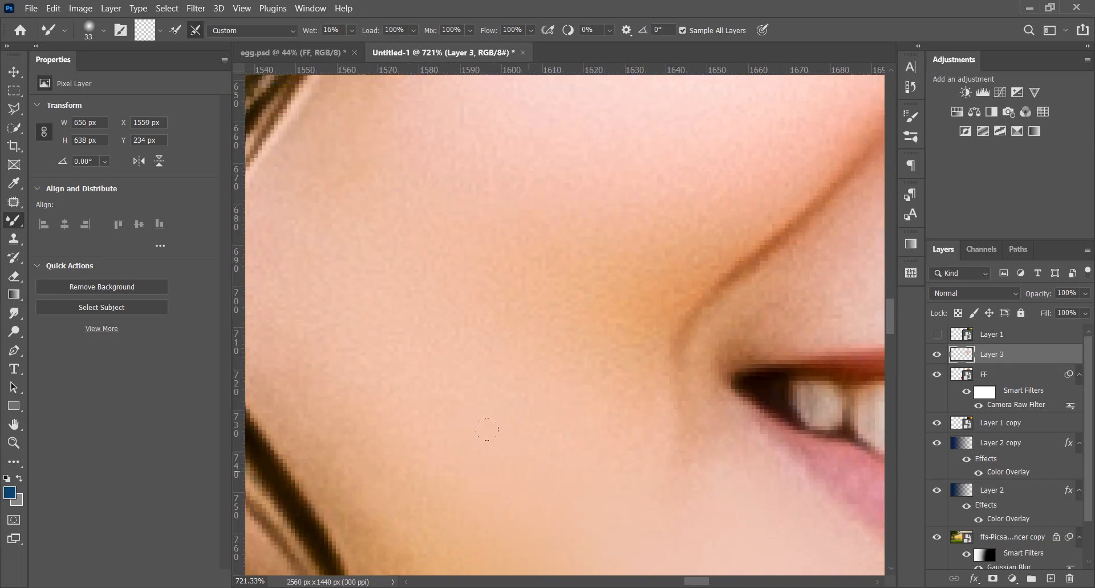
pyautogui.moveTo(532, 346); pyautogui.dragTo(680, 396)
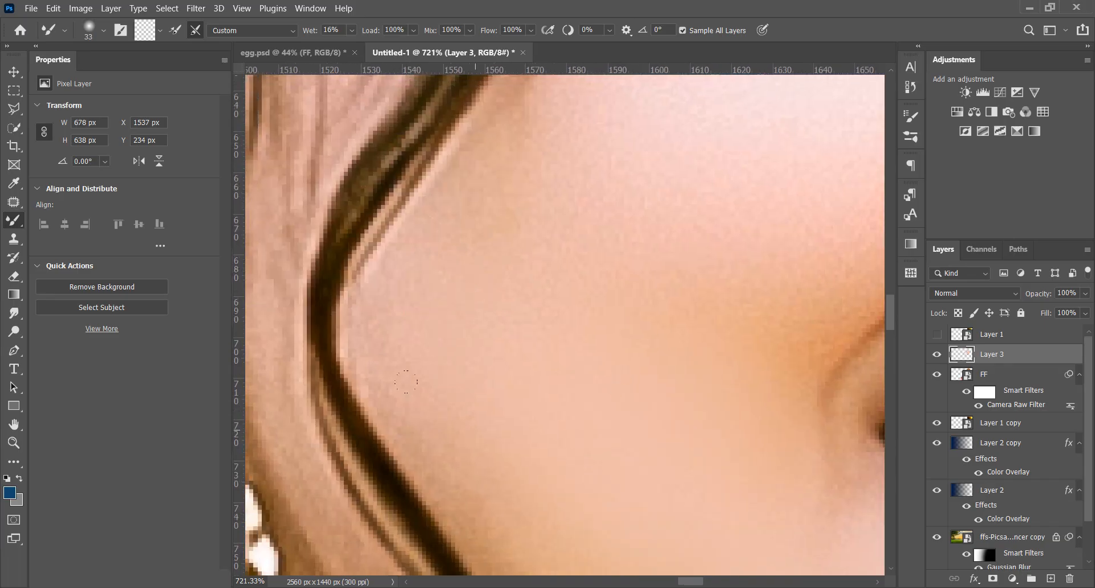
pyautogui.moveTo(599, 299); pyautogui.dragTo(510, 459)
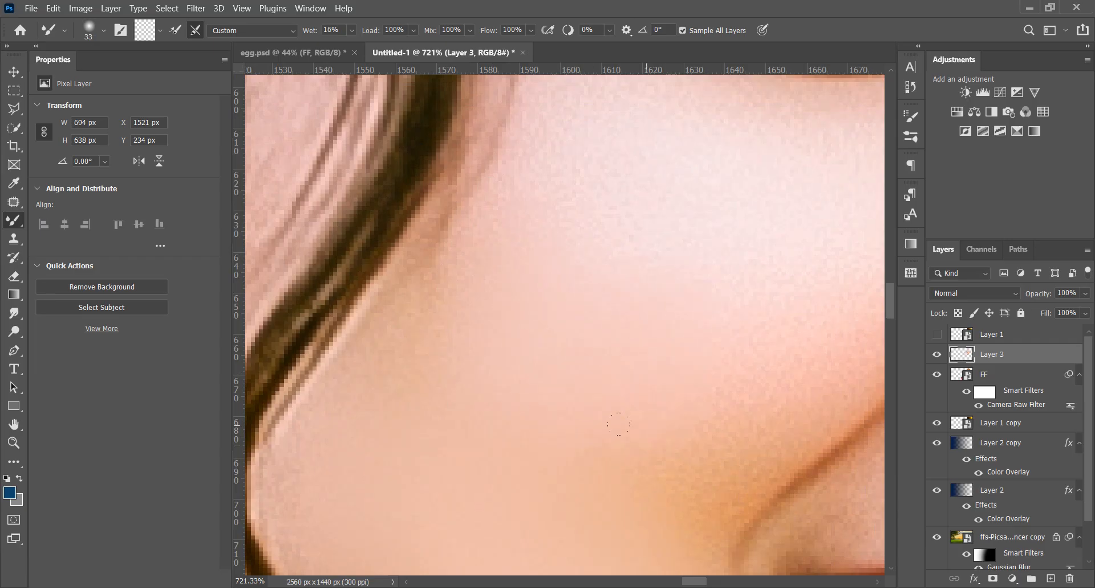
pyautogui.moveTo(619, 424); pyautogui.dragTo(460, 376)
pyautogui.moveTo(280, 252); pyautogui.dragTo(312, 455)
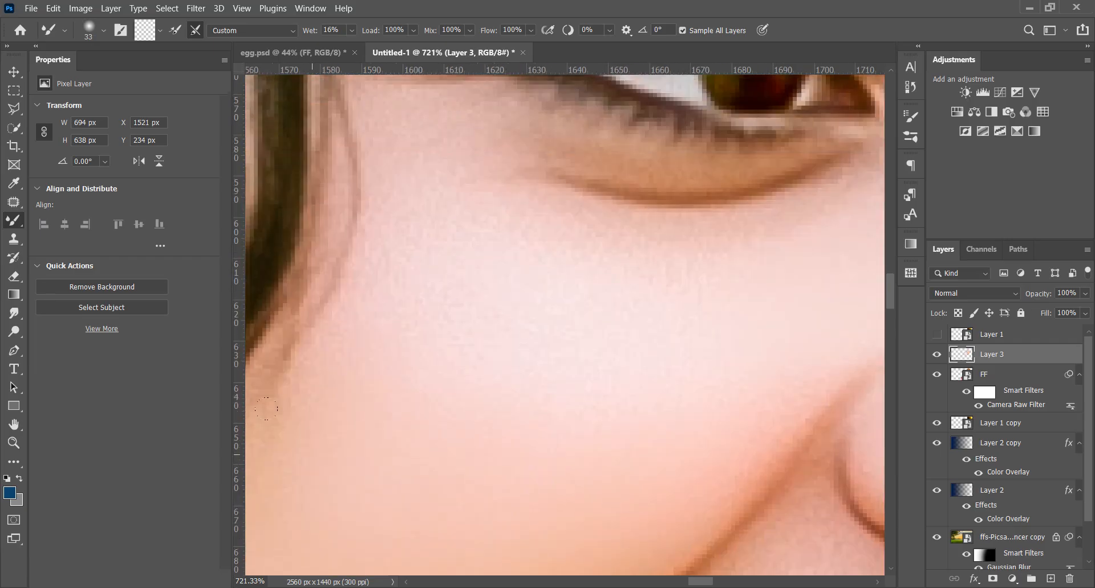
# Blend the woman's upper cheek beneath her eye and the skin around her temple and outer eye corner
pyautogui.moveTo(671, 354); pyautogui.dragTo(448, 384)
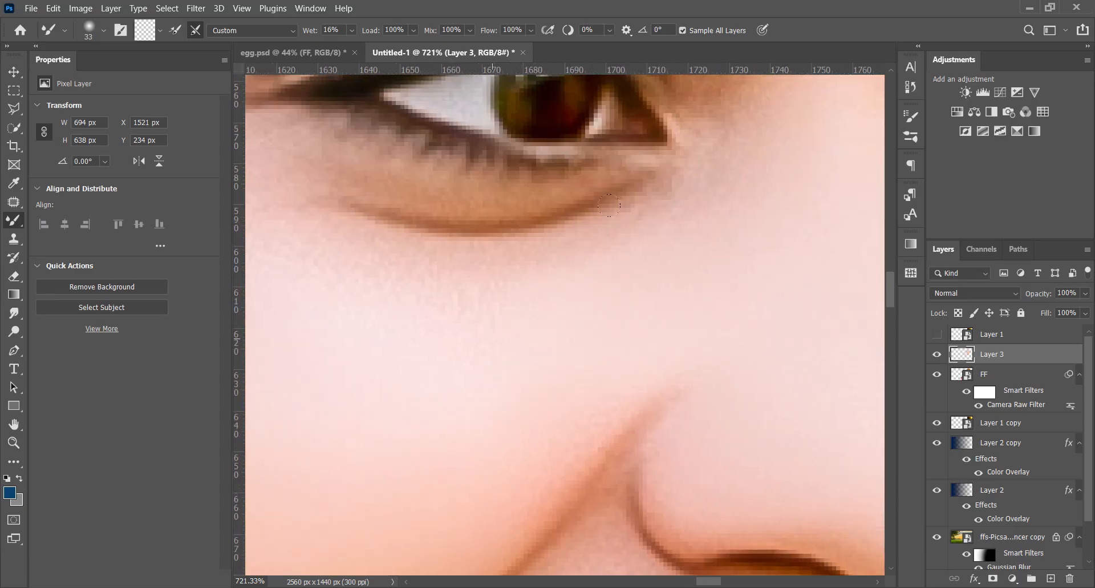
pyautogui.moveTo(660, 385); pyautogui.dragTo(763, 462)
pyautogui.moveTo(478, 317); pyautogui.dragTo(518, 579)
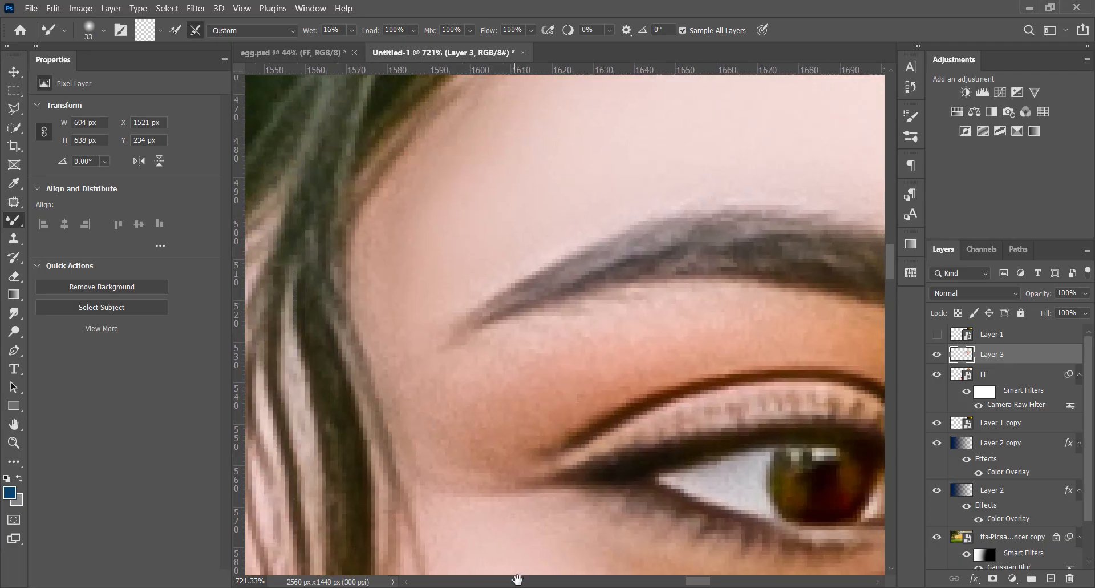
pyautogui.moveTo(501, 407); pyautogui.dragTo(463, 394)
pyautogui.scroll(-12, 430, 440)
pyautogui.scroll(-5, 435, 435)
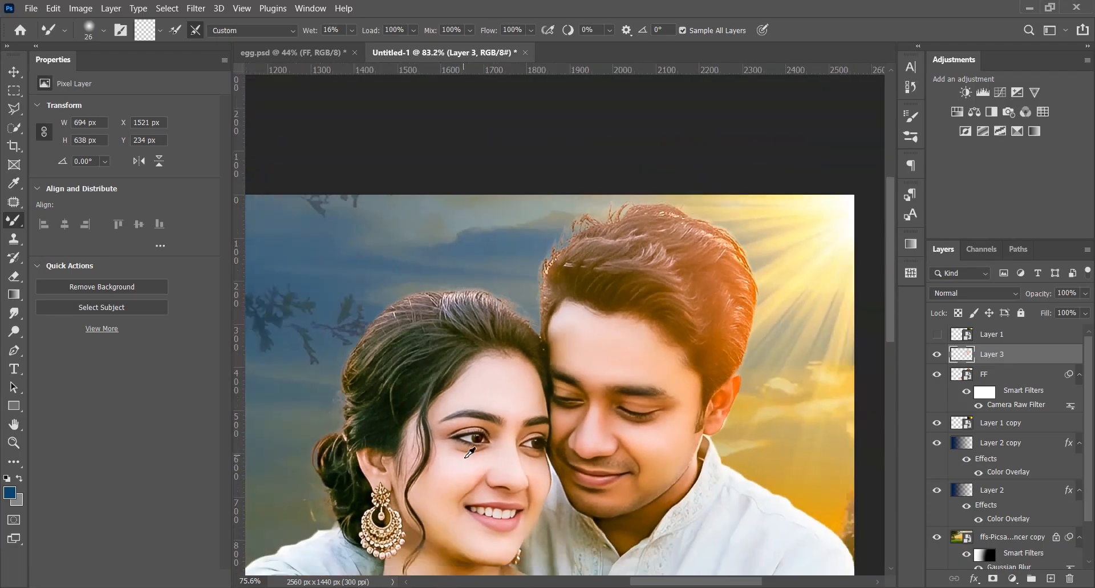
# Smooth the woman's throat and the skin between her neck and the pink garment edge with the Mixer Brush
pyautogui.scroll(6, 488, 502)
pyautogui.scroll(3, 421, 452)
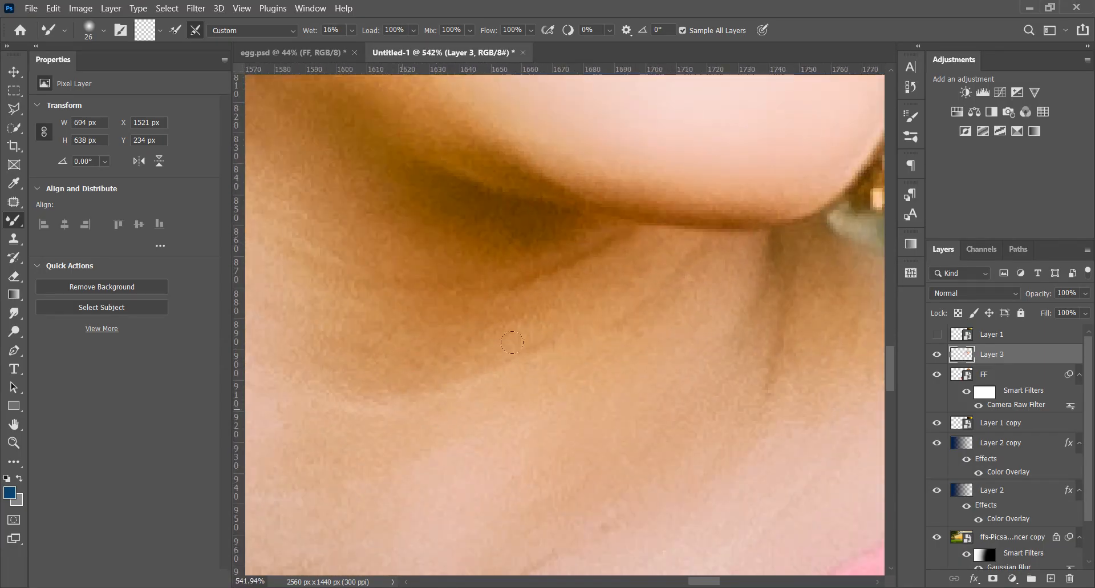
pyautogui.scroll(-6, 442, 436)
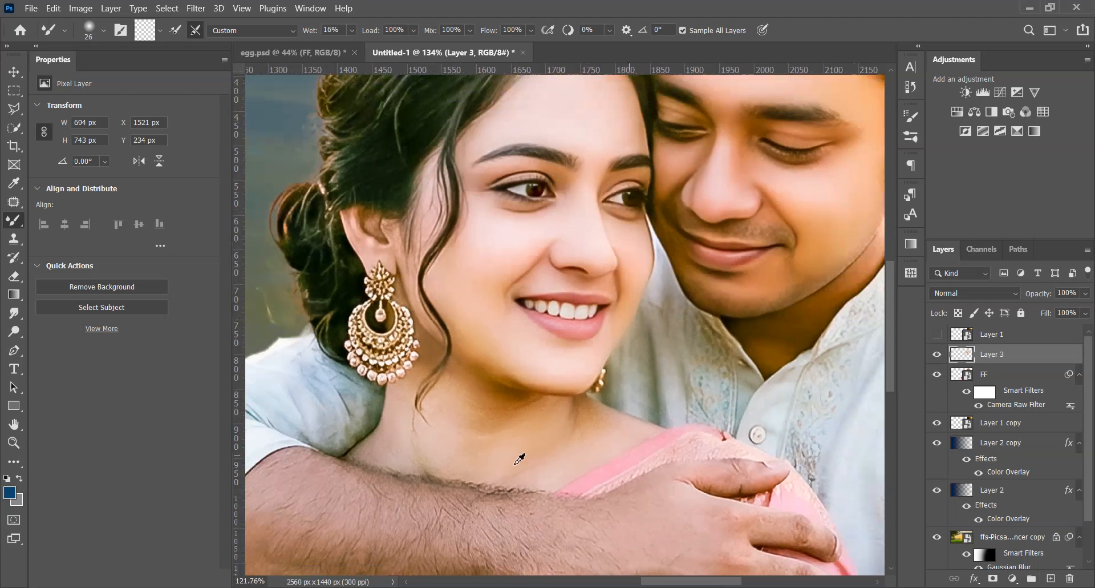
pyautogui.scroll(6, 518, 464)
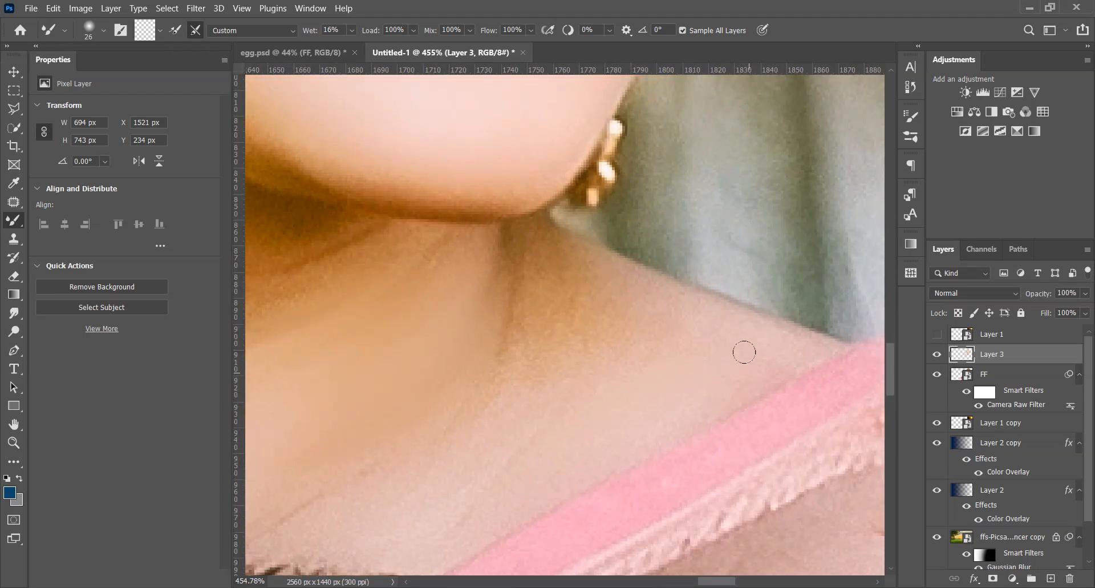
pyautogui.moveTo(576, 362); pyautogui.dragTo(662, 275)
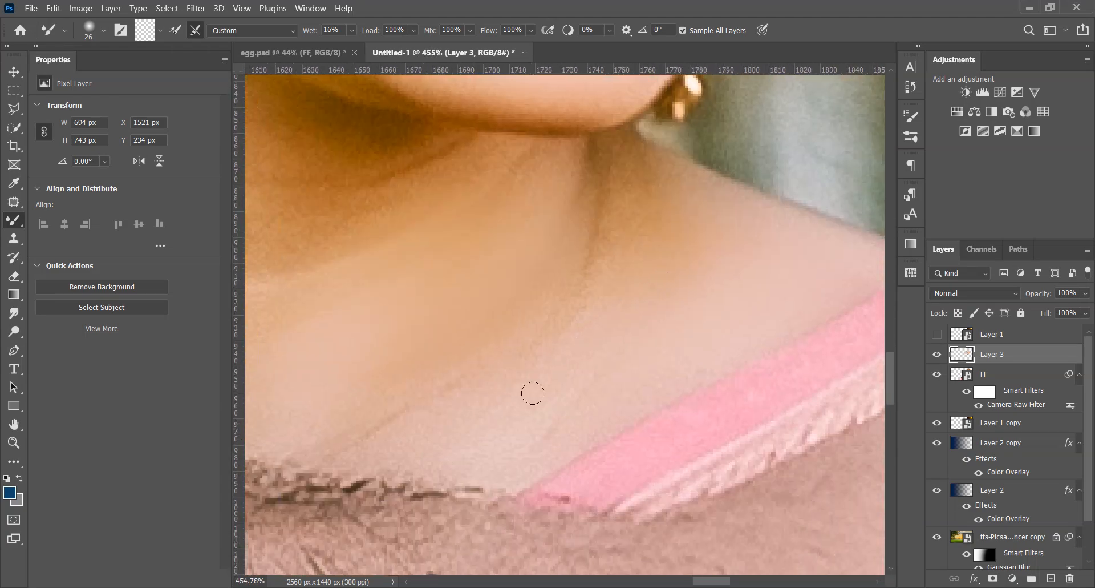
pyautogui.moveTo(514, 435); pyautogui.dragTo(404, 437)
pyautogui.moveTo(465, 395); pyautogui.dragTo(308, 410)
pyautogui.moveTo(365, 382); pyautogui.dragTo(526, 443)
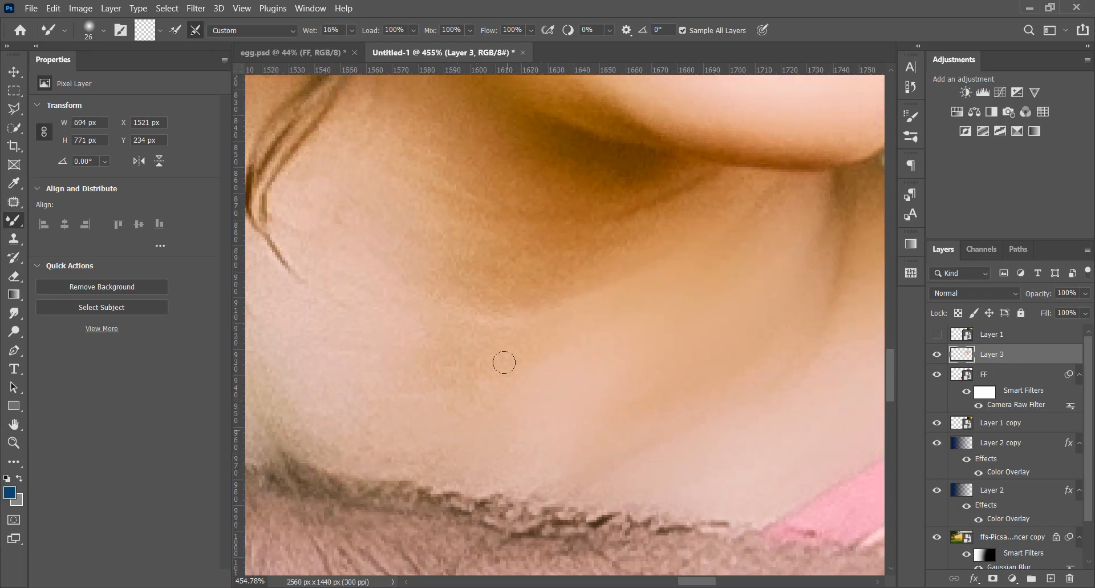
# Blend the skin on the side of the woman's neck below the earring, around the thin hair strands
pyautogui.moveTo(403, 422); pyautogui.dragTo(615, 460)
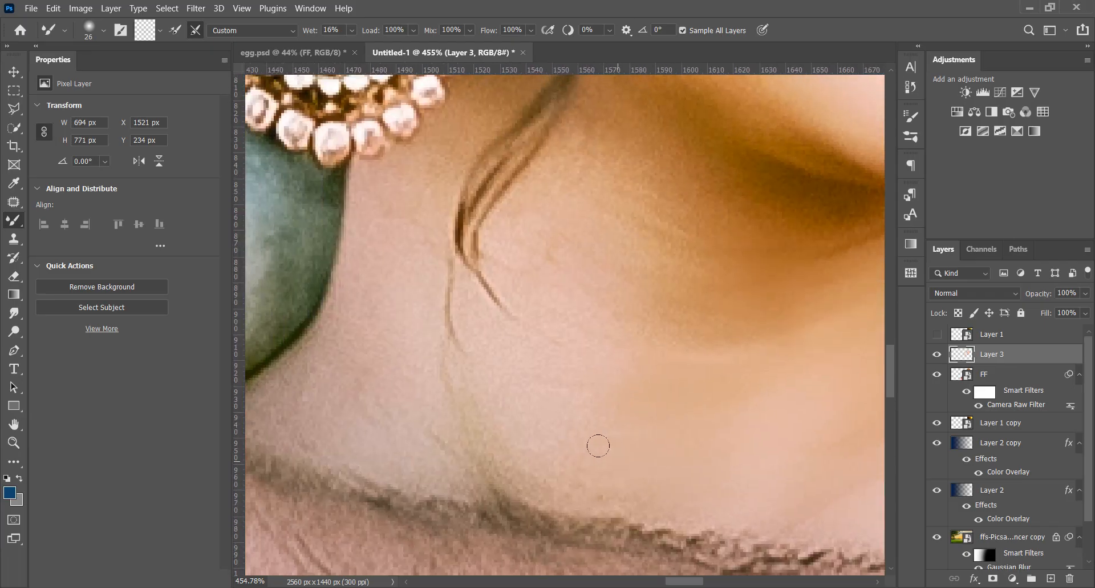
pyautogui.moveTo(596, 272); pyautogui.dragTo(531, 263)
pyautogui.moveTo(457, 308); pyautogui.dragTo(530, 320)
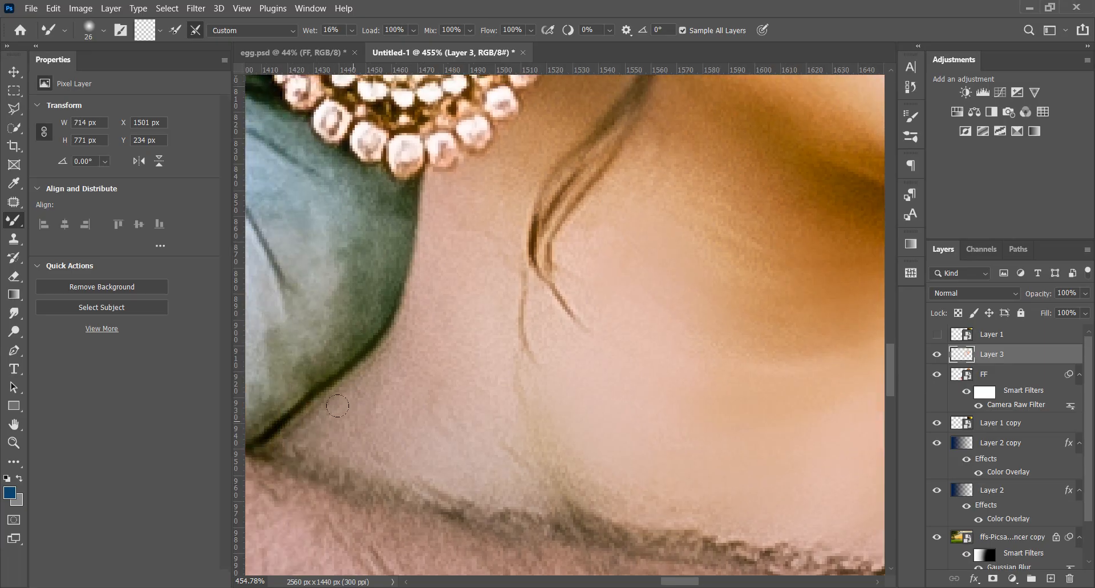
pyautogui.moveTo(470, 230)
pyautogui.mouseDown()
pyautogui.moveTo(457, 403)
pyautogui.moveTo(444, 372)
pyautogui.mouseUp()
pyautogui.scroll(-10, 421, 430)
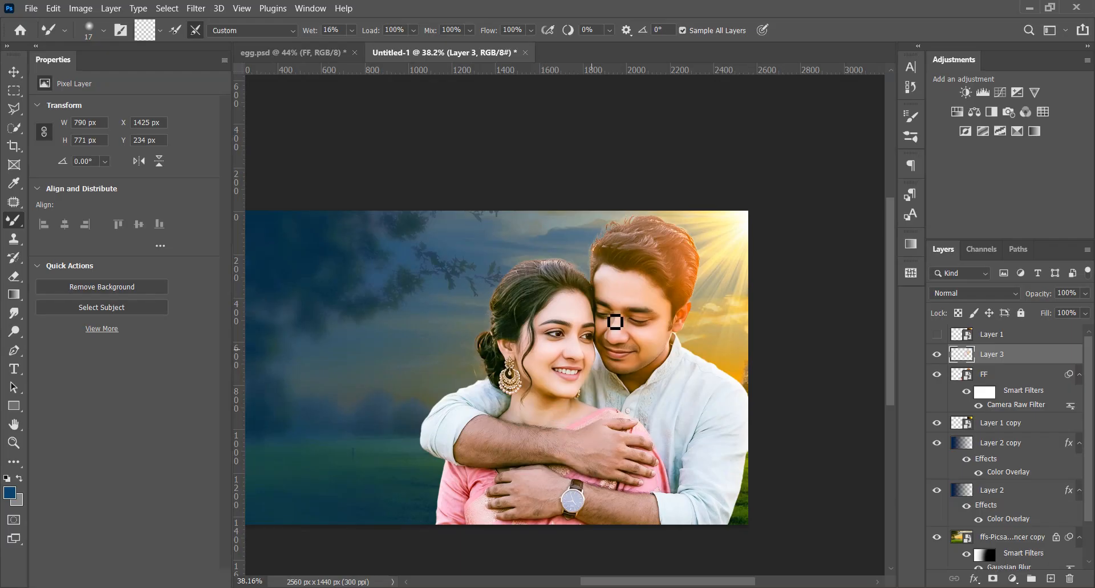
pyautogui.scroll(5, 681, 356)
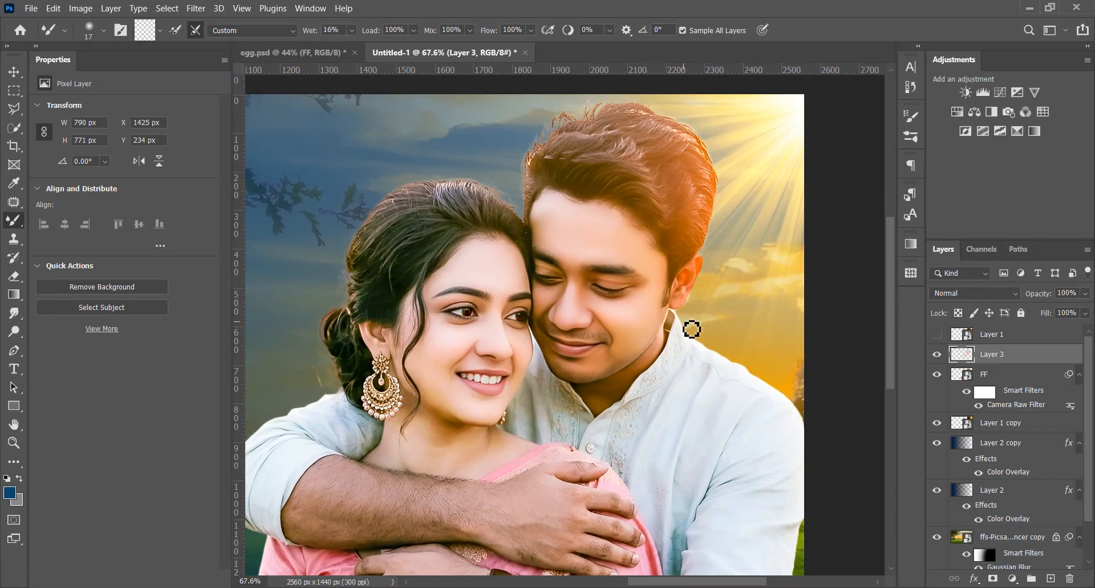
# Group the painted skin layer with the FF layer, convert the group to a smart object and compare it with Layer 1
pyautogui.keyDown('ctrl'); pyautogui.click(1015, 381); pyautogui.keyUp('ctrl')
pyautogui.hotkey('ctrl', 'g')
pyautogui.rightClick(1021, 360)
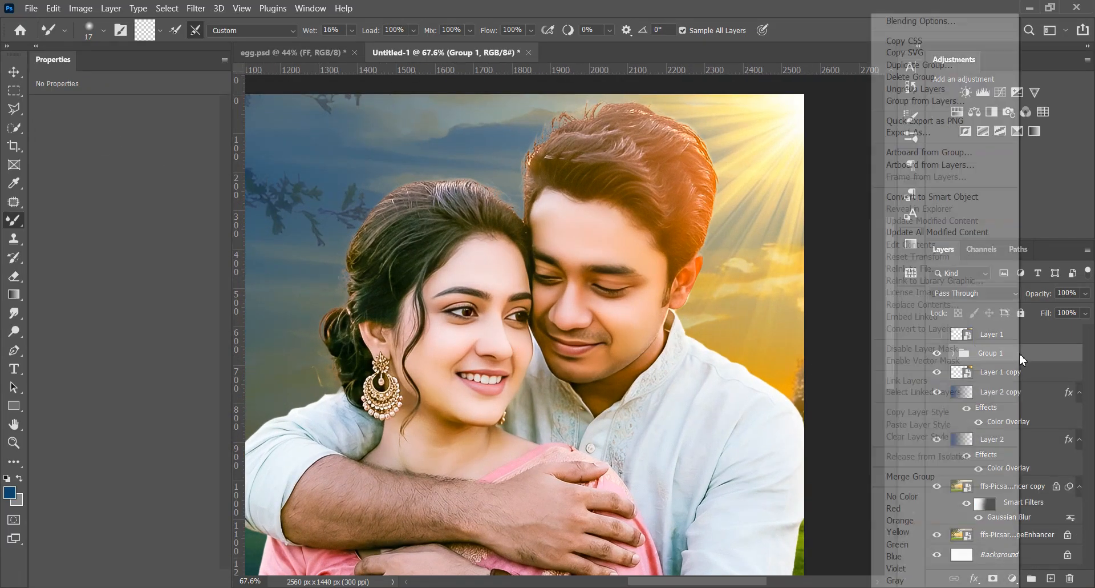
pyautogui.click(941, 195)
pyautogui.click(939, 336)
pyautogui.click(939, 336)
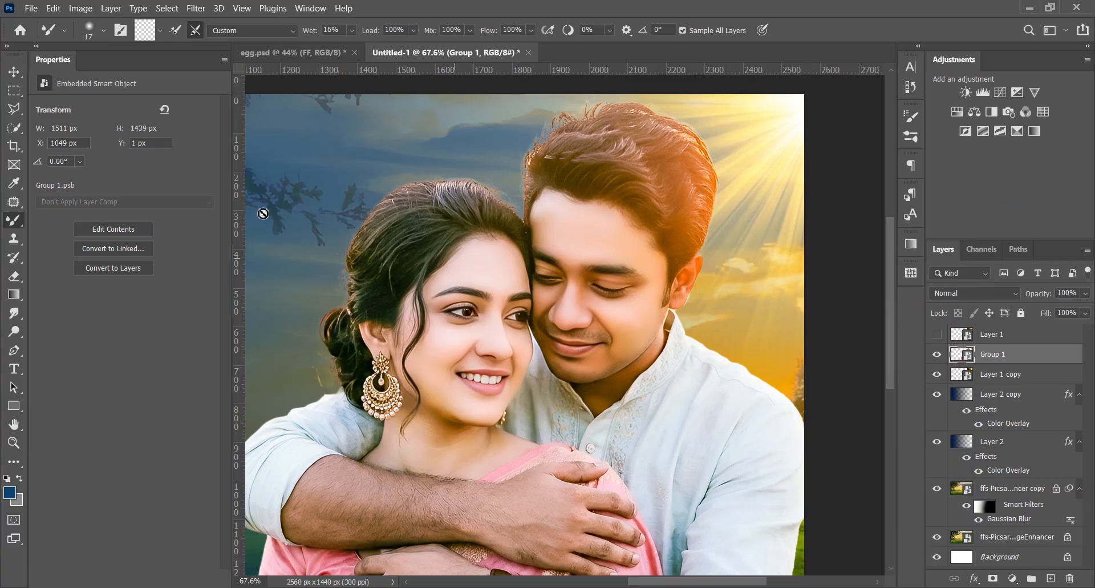
# Add a new gray-filled layer above Group 1, set its blend mode to Overlay and clip it to the group
pyautogui.press('v')
pyautogui.click(1052, 578)
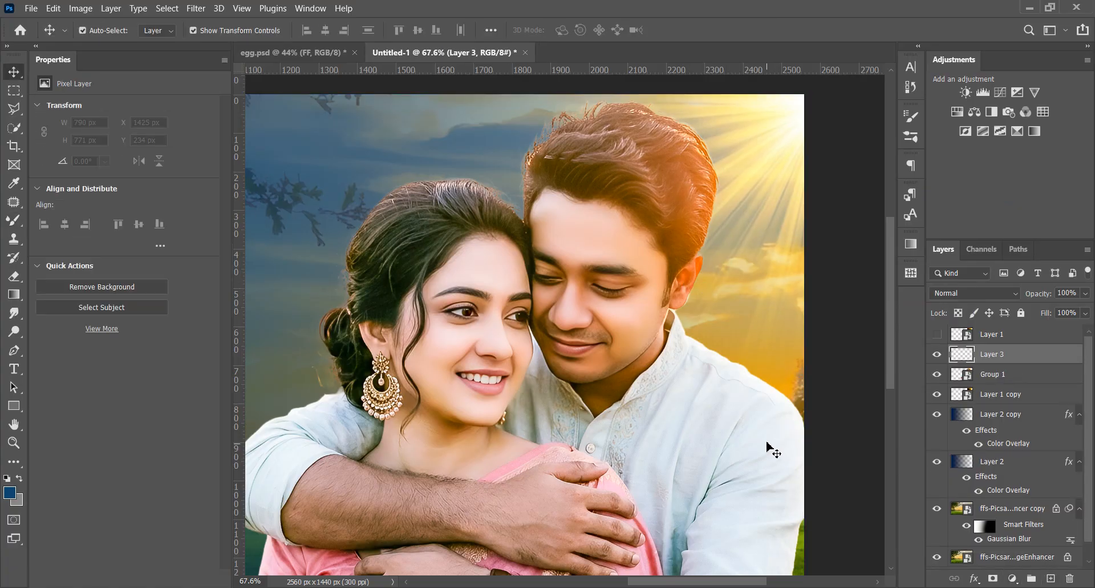
pyautogui.hotkey('shift', 'F5')
pyautogui.click(638, 140)
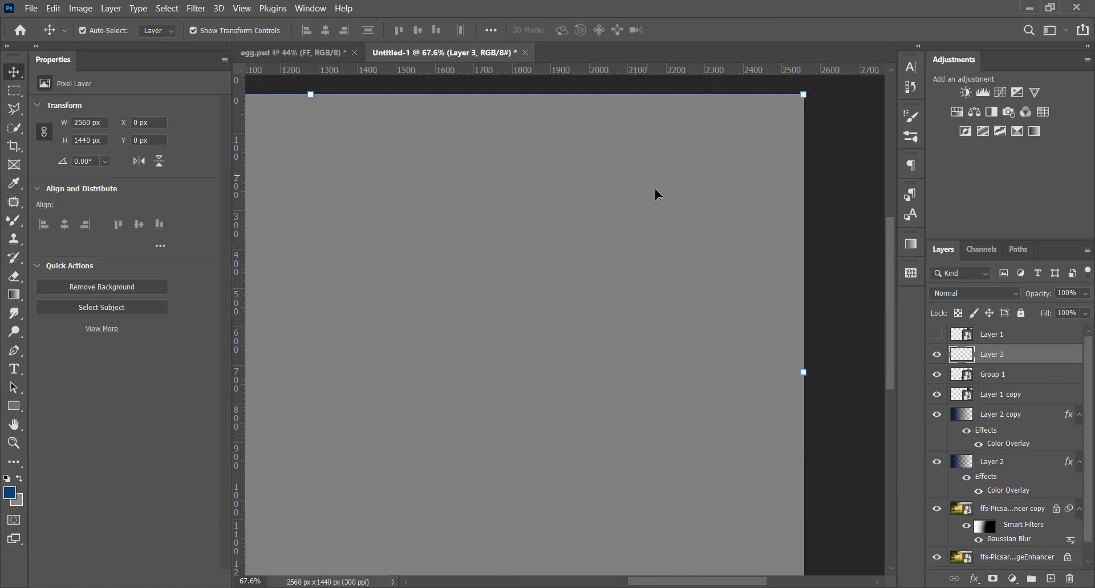
pyautogui.click(975, 293)
pyautogui.click(959, 402)
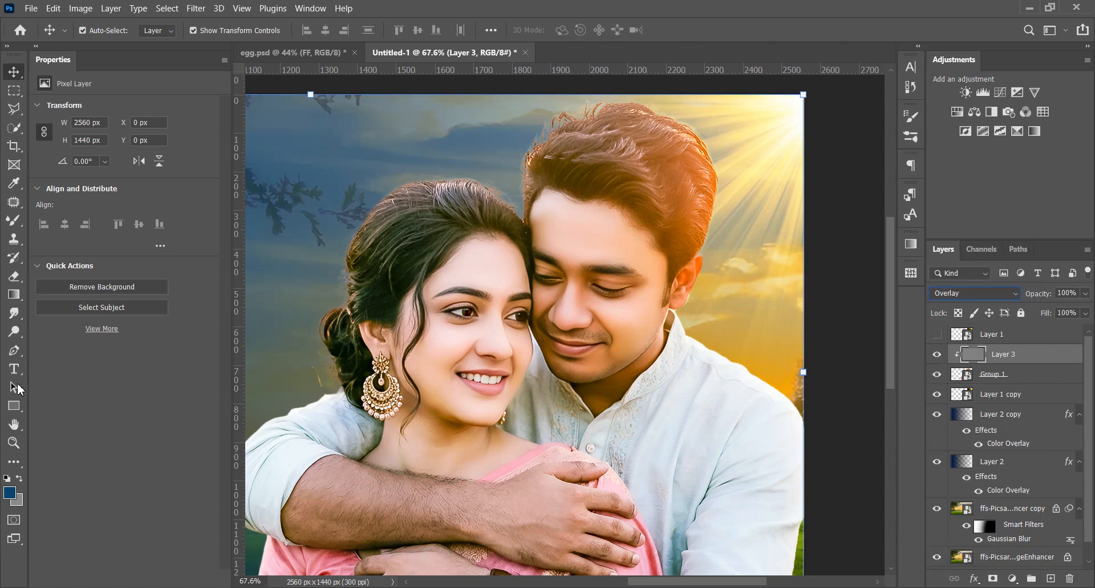
# Lighten the man's forehead with the Dodge tool, using the Midtones range at 6% exposure
pyautogui.rightClick(14, 331)
pyautogui.click(61, 331)
pyautogui.moveTo(232, 31); pyautogui.dragTo(235, 32)
pyautogui.scroll(5, 606, 234)
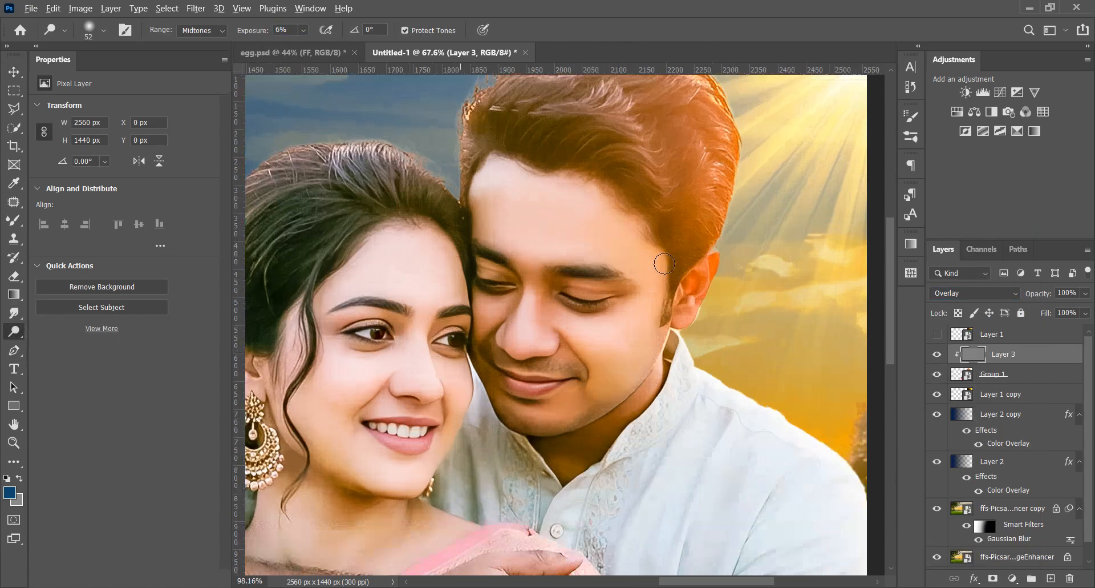
pyautogui.moveTo(546, 220)
pyautogui.mouseDown()
pyautogui.moveTo(578, 226)
pyautogui.moveTo(585, 193)
pyautogui.mouseUp()
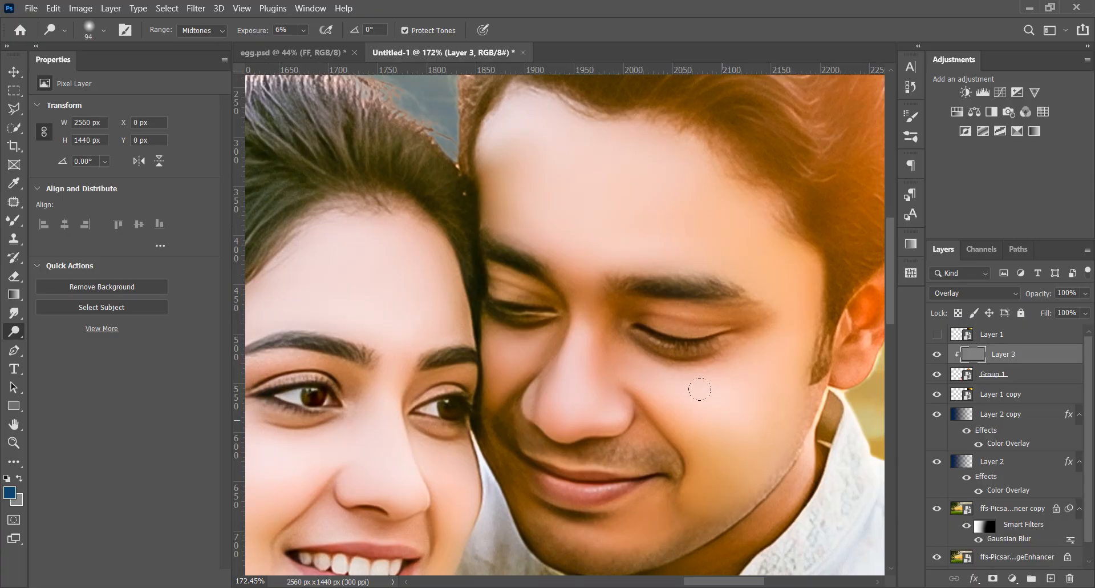
# Raise the Dodge exposure to 11% and brighten the bridge and side of the man's nose
pyautogui.scroll(4, 513, 411)
pyautogui.press('1')
pyautogui.press('1')
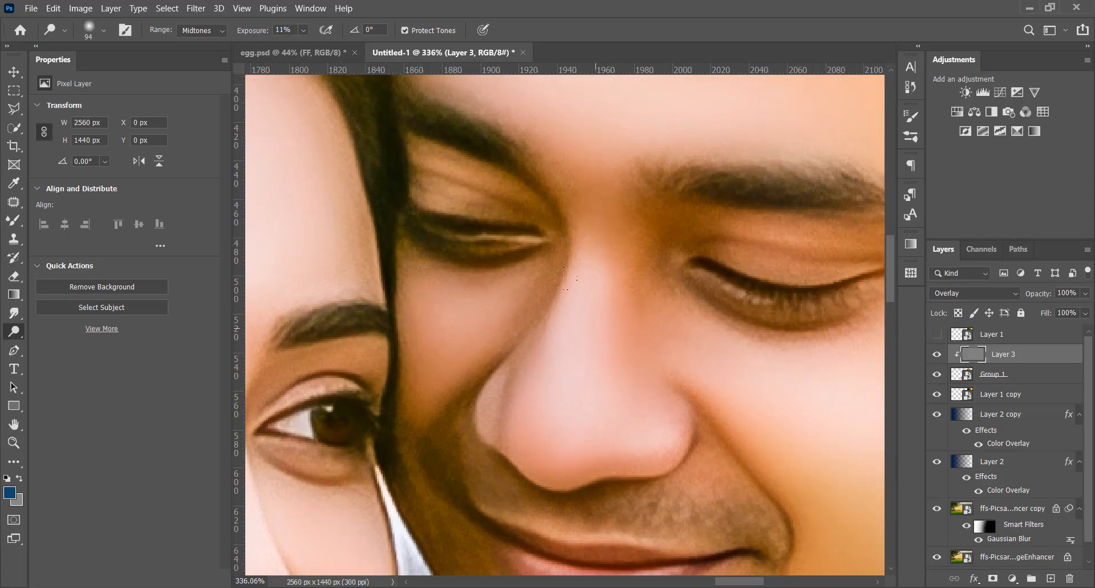
pyautogui.moveTo(586, 383); pyautogui.dragTo(497, 368)
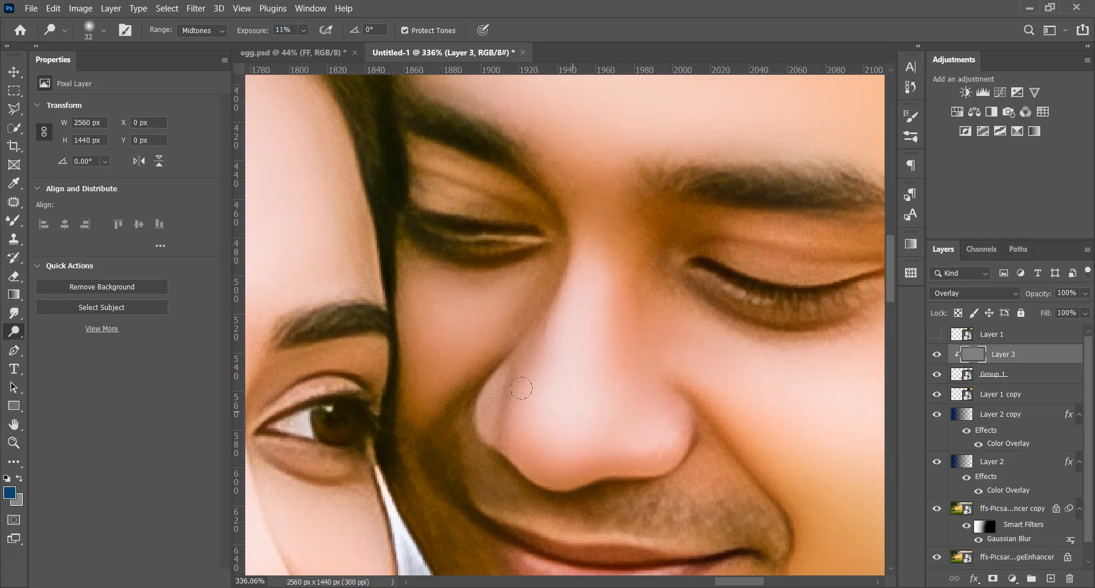
pyautogui.scroll(-5, 521, 388)
pyautogui.scroll(2, 632, 332)
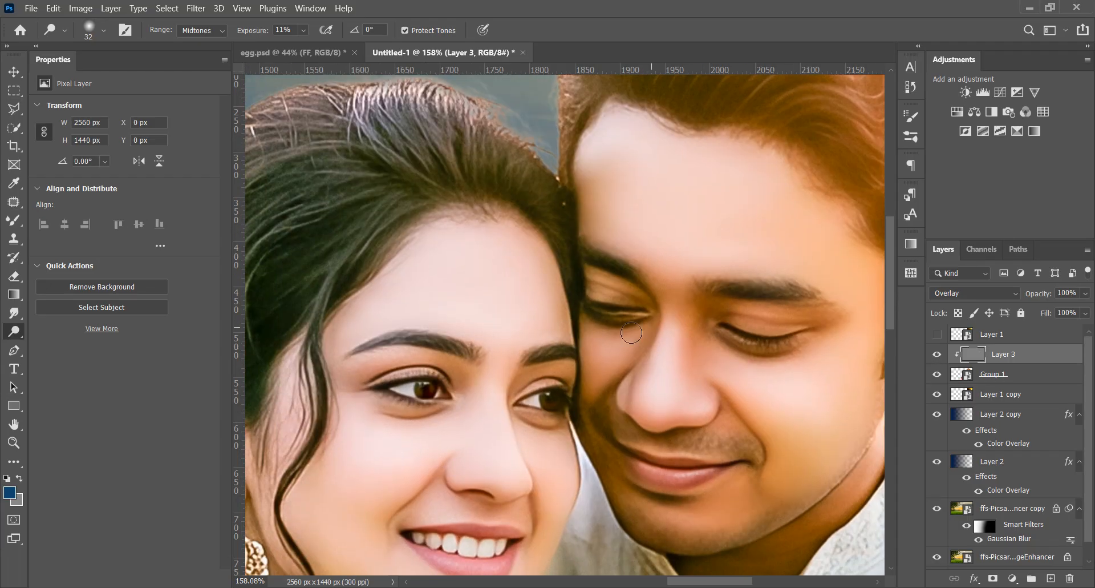
# Dodge the highlights on the woman's forehead and down the bridge of her nose
pyautogui.scroll(7, 415, 315)
pyautogui.moveTo(450, 296); pyautogui.dragTo(498, 293)
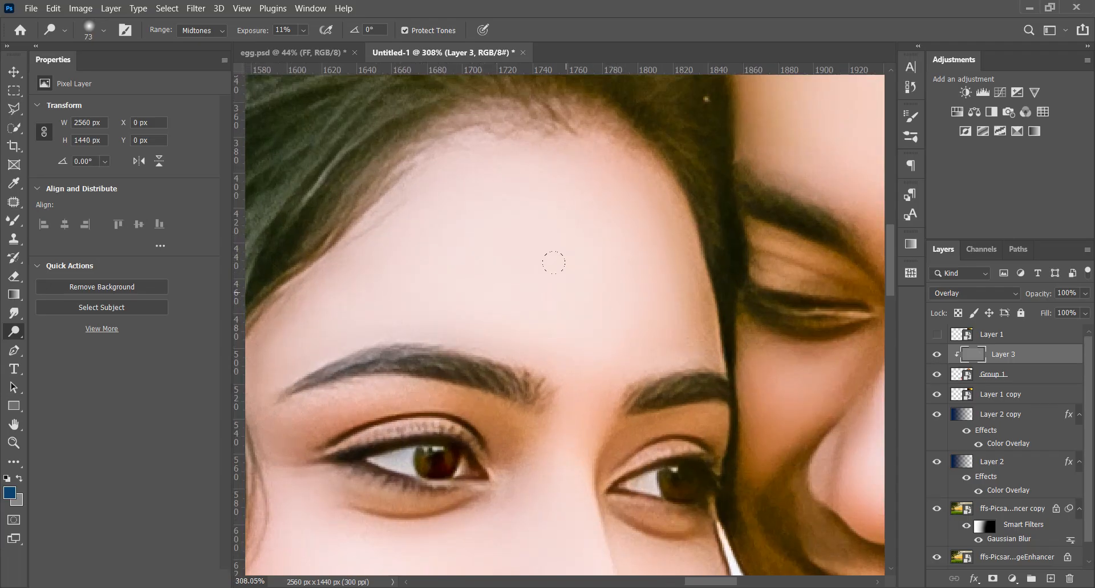
pyautogui.scroll(-3, 554, 262)
pyautogui.moveTo(588, 406); pyautogui.dragTo(574, 405)
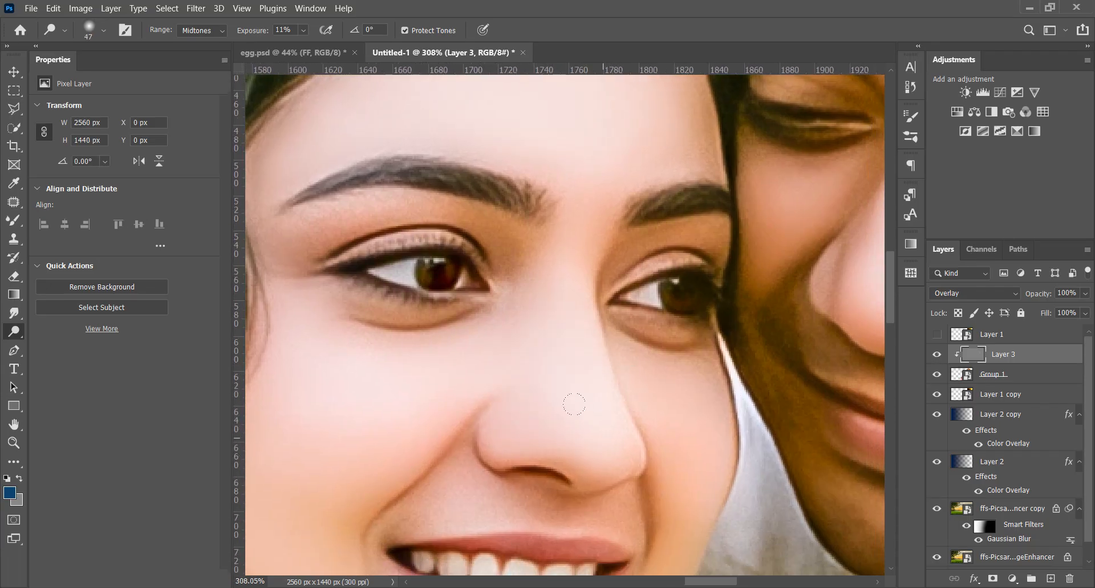
pyautogui.moveTo(551, 340); pyautogui.dragTo(607, 225)
# Brighten both of the woman's cheeks and her chin below the lower lip with the Dodge tool
pyautogui.moveTo(740, 335); pyautogui.dragTo(722, 335)
pyautogui.moveTo(718, 296)
pyautogui.mouseDown()
pyautogui.moveTo(741, 353)
pyautogui.moveTo(732, 287)
pyautogui.mouseUp()
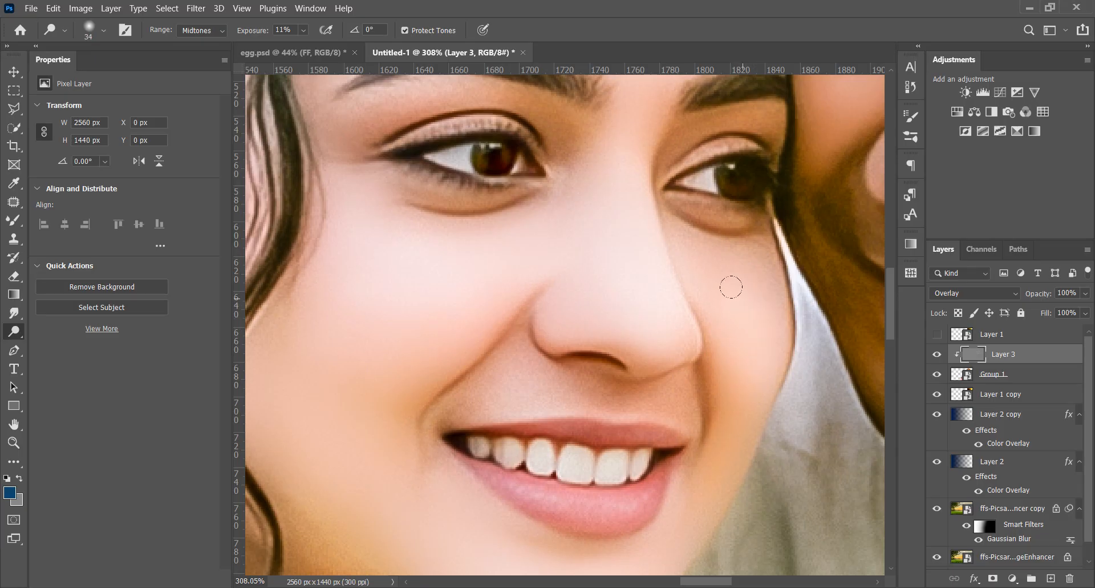
pyautogui.moveTo(357, 337); pyautogui.dragTo(380, 337)
pyautogui.scroll(-4, 451, 336)
pyautogui.scroll(3, 514, 460)
pyautogui.moveTo(462, 448); pyautogui.dragTo(455, 448)
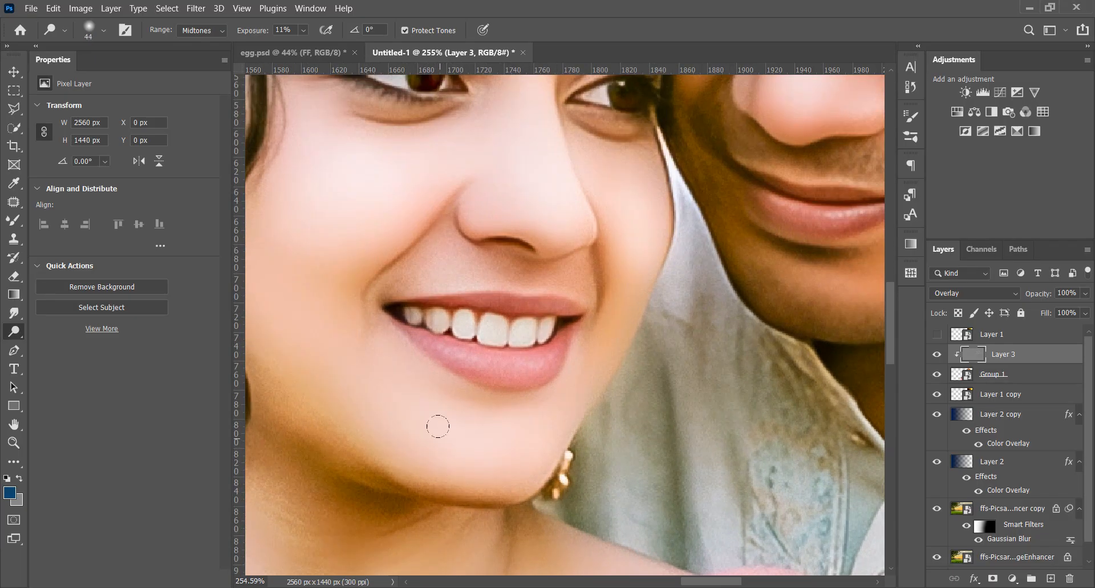
# Dodge the man's chin and the skin just below his lower lip
pyautogui.scroll(-4, 511, 440)
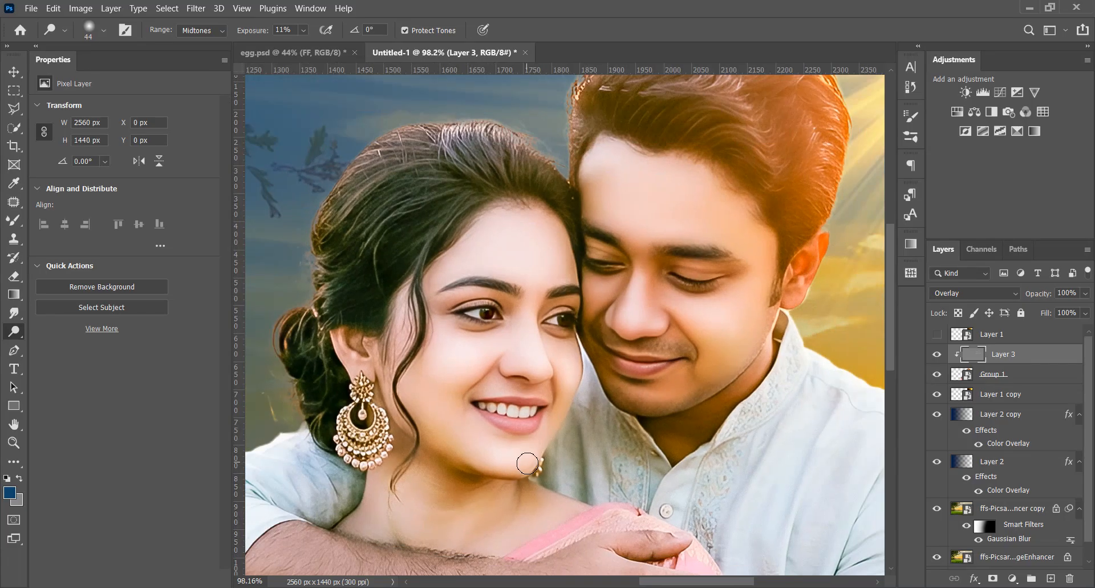
pyautogui.scroll(4, 587, 367)
pyautogui.moveTo(614, 372); pyautogui.dragTo(531, 355)
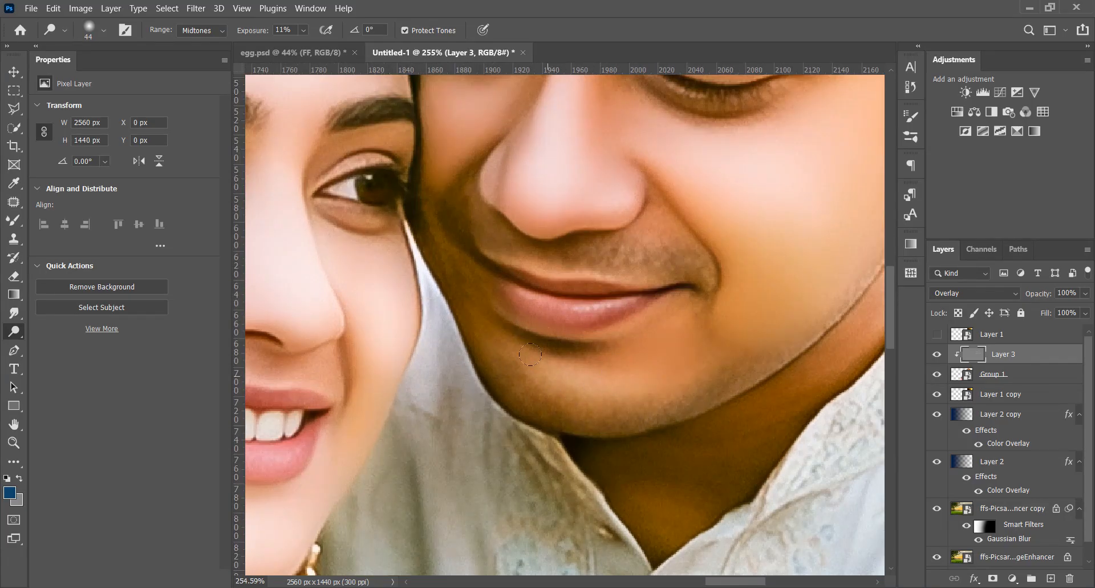
pyautogui.scroll(-4, 526, 415)
# Lighten the woman's neck and throat below her jaw with the Dodge tool
pyautogui.scroll(4, 565, 434)
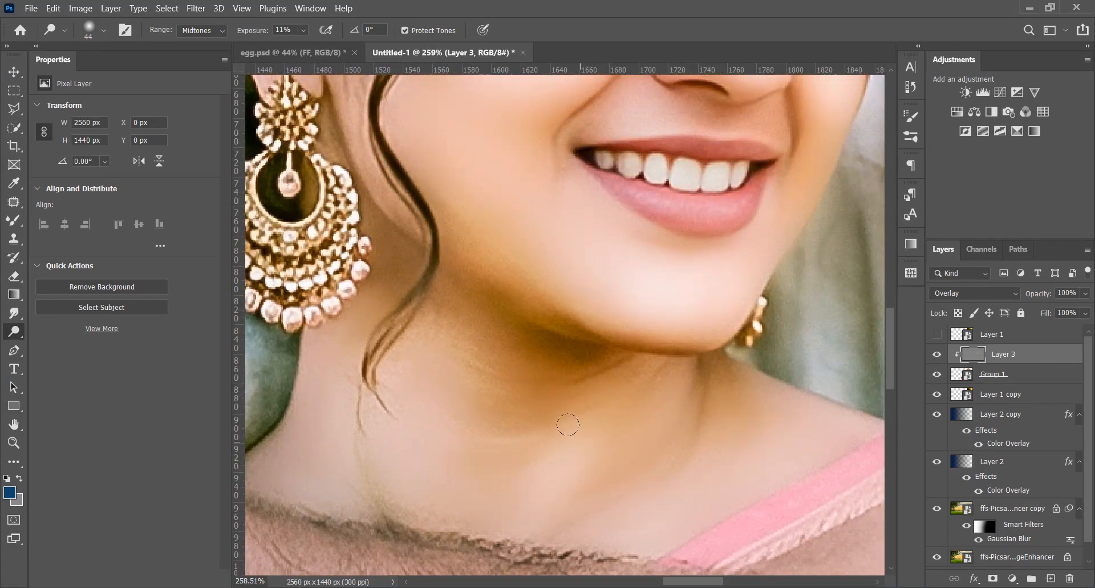
pyautogui.scroll(-3, 392, 436)
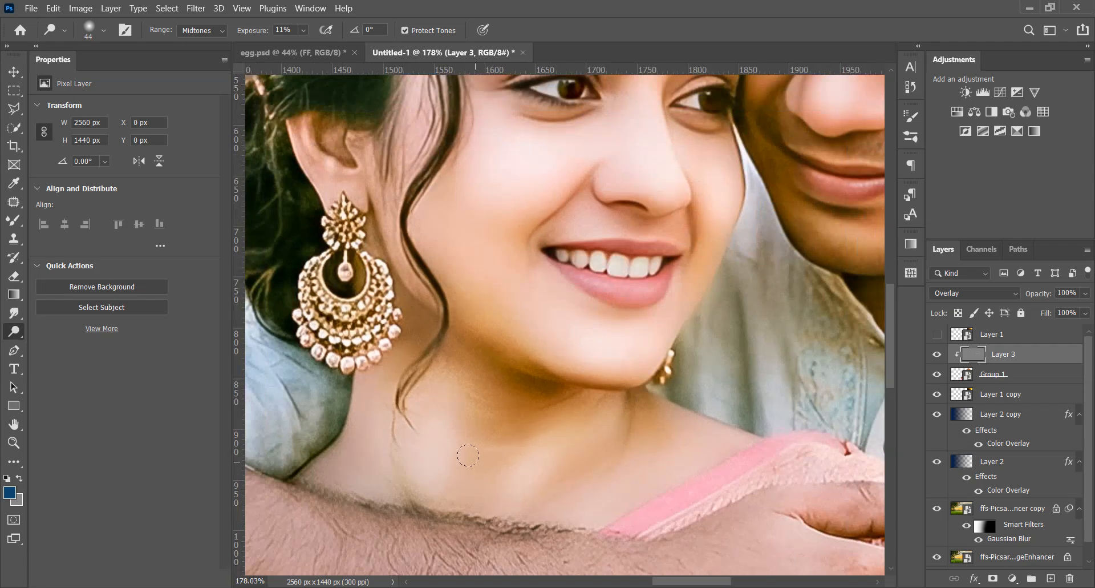
pyautogui.scroll(-3, 478, 522)
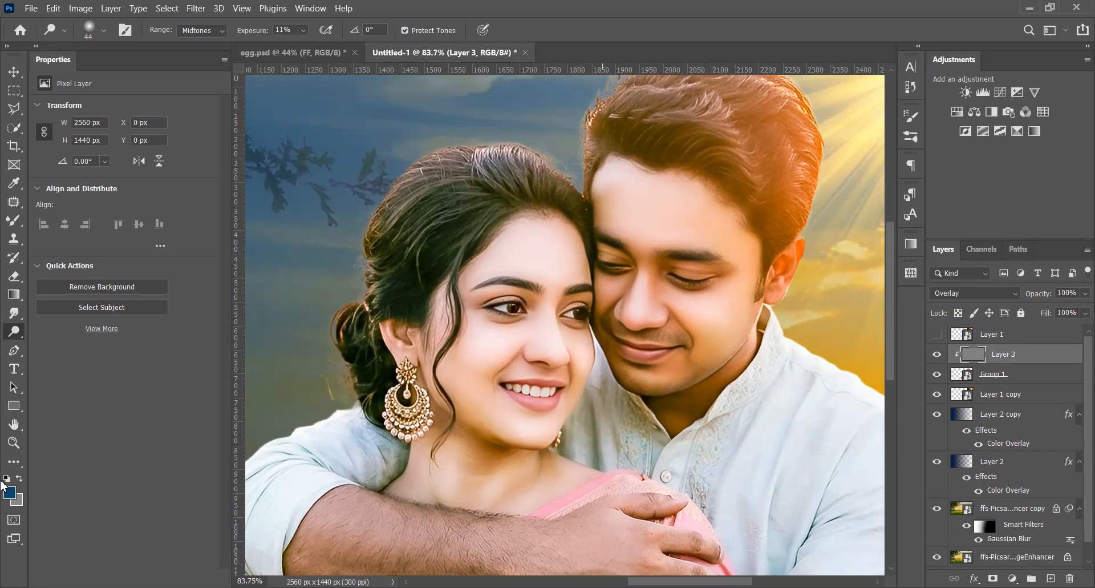
# Switch to the Burn tool and set its exposure to 5% for the midtones
pyautogui.rightClick(13, 331)
pyautogui.click(57, 345)
pyautogui.scroll(3, 323, 278)
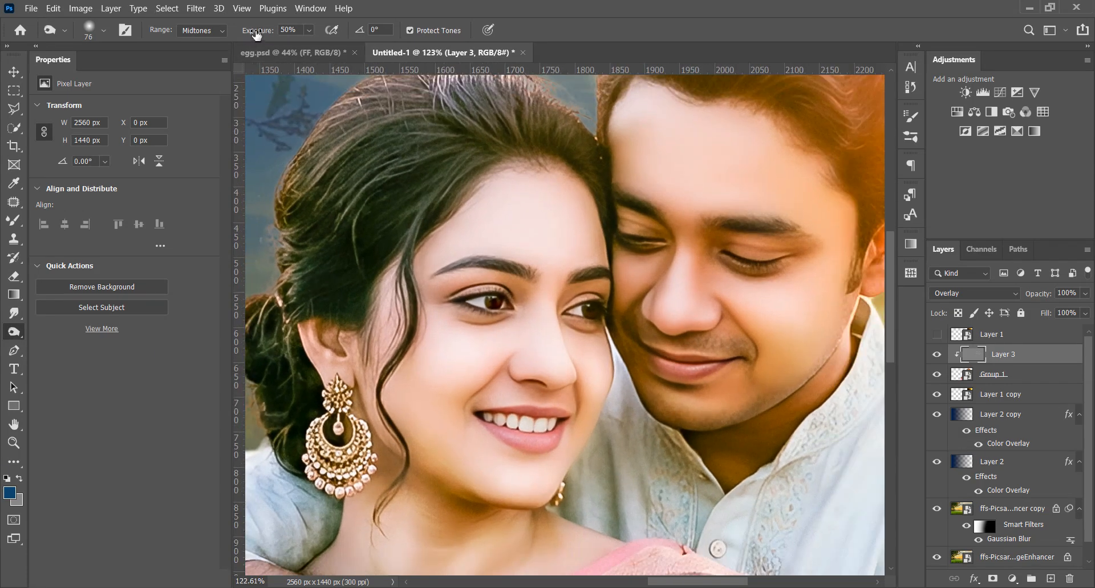
pyautogui.moveTo(257, 32); pyautogui.dragTo(222, 41)
pyautogui.scroll(-3, 465, 249)
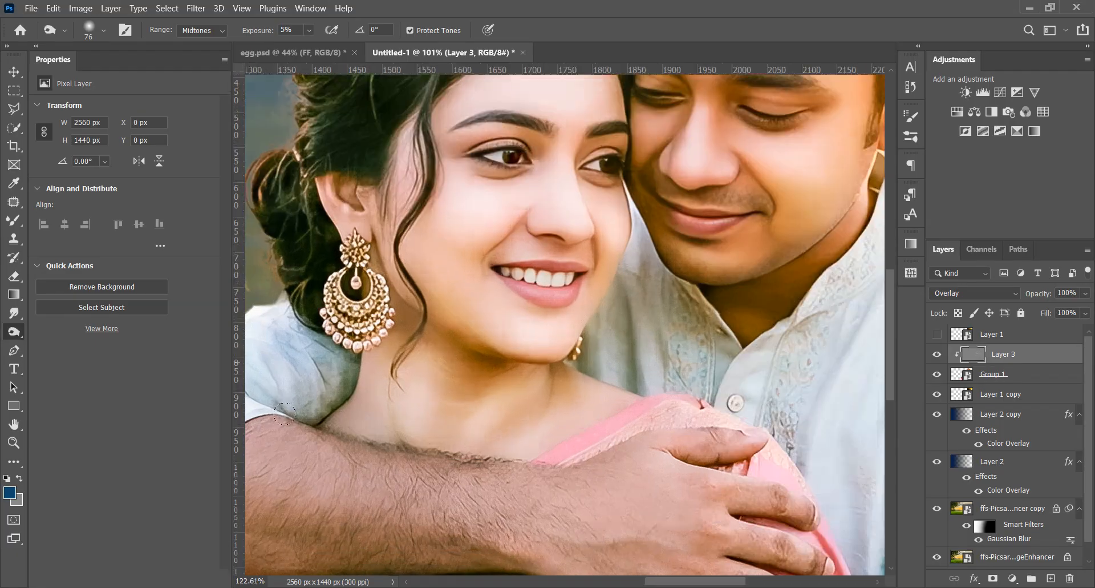
# Burn the shadow beneath the woman's chin and along her jawline
pyautogui.scroll(3, 369, 405)
pyautogui.scroll(-5, 467, 414)
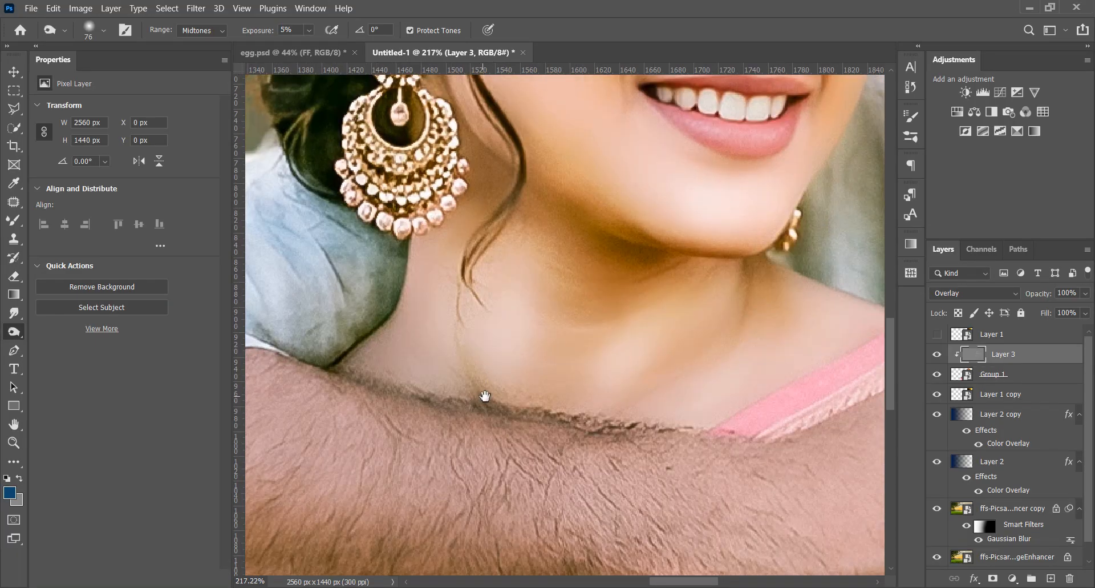
pyautogui.scroll(7, 502, 399)
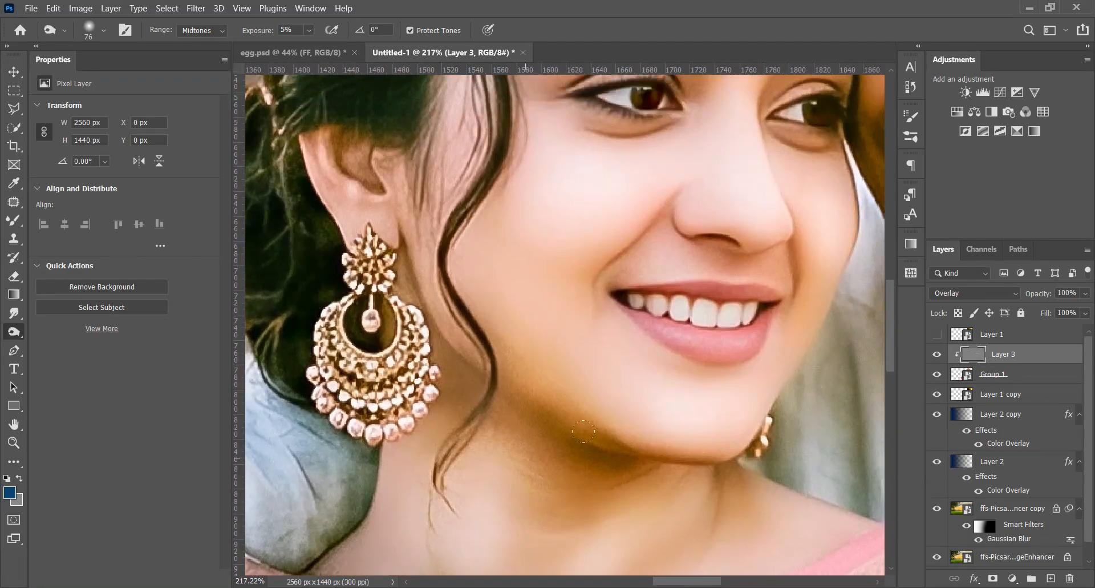
pyautogui.scroll(-8, 468, 405)
pyautogui.scroll(7, 540, 372)
pyautogui.moveTo(541, 377)
pyautogui.mouseDown()
pyautogui.moveTo(523, 370)
pyautogui.moveTo(521, 345)
pyautogui.mouseUp()
pyautogui.scroll(5, 536, 346)
pyautogui.moveTo(483, 378); pyautogui.dragTo(580, 411)
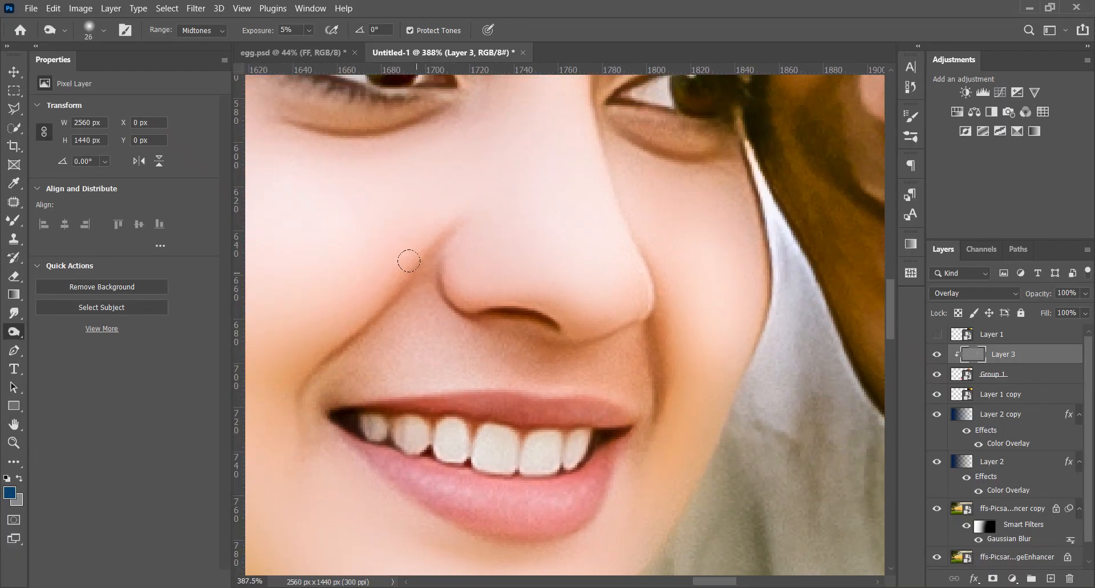
# Burn the shading beside the woman's nose and around both eye sockets with a small brush
pyautogui.scroll(-7, 397, 377)
pyautogui.scroll(9, 514, 237)
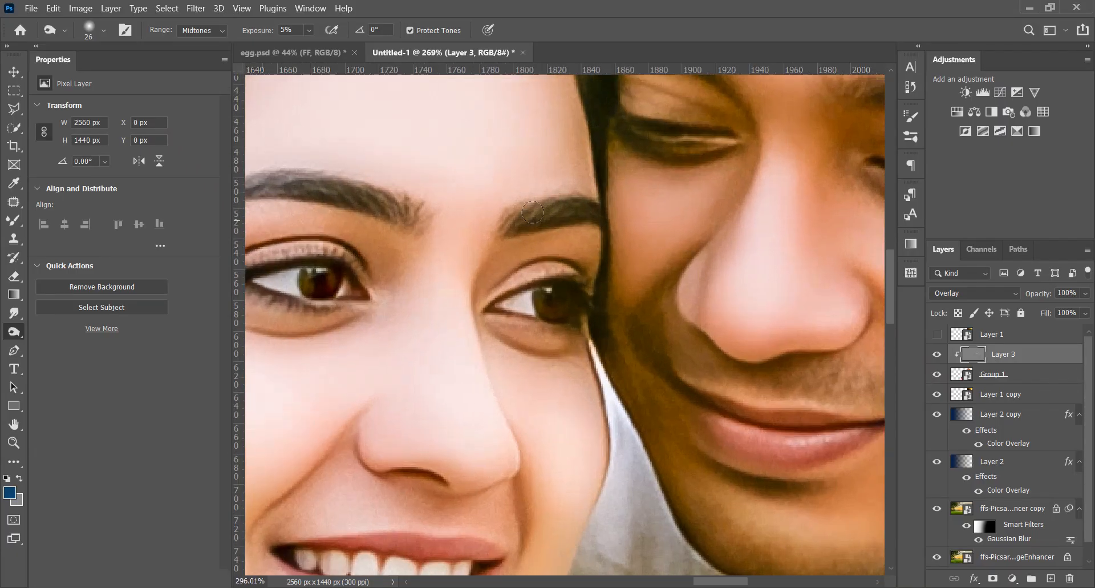
pyautogui.moveTo(451, 345); pyautogui.dragTo(569, 353)
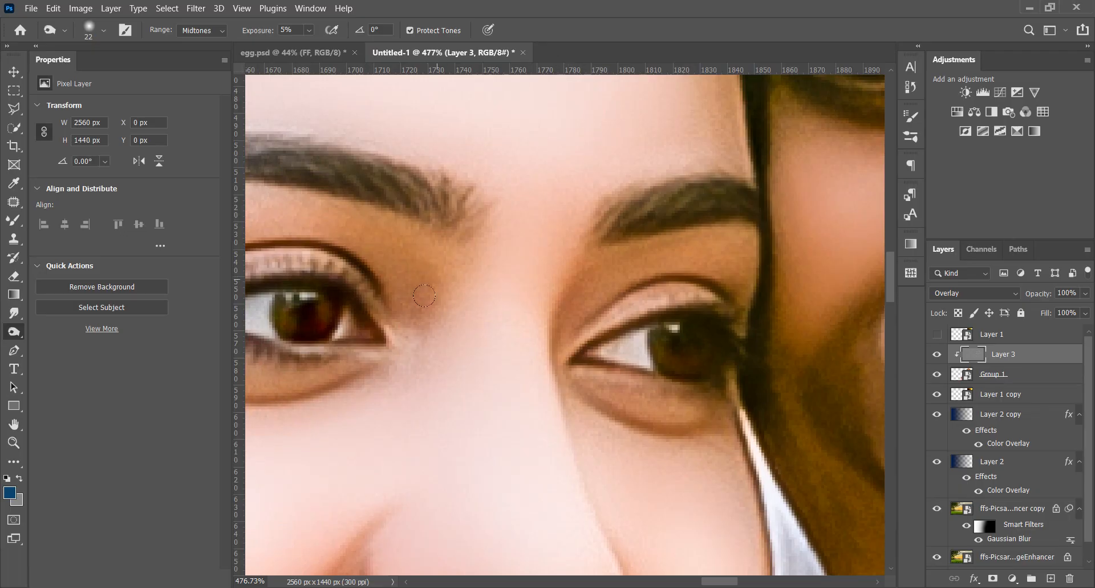
pyautogui.moveTo(509, 333); pyautogui.dragTo(776, 344)
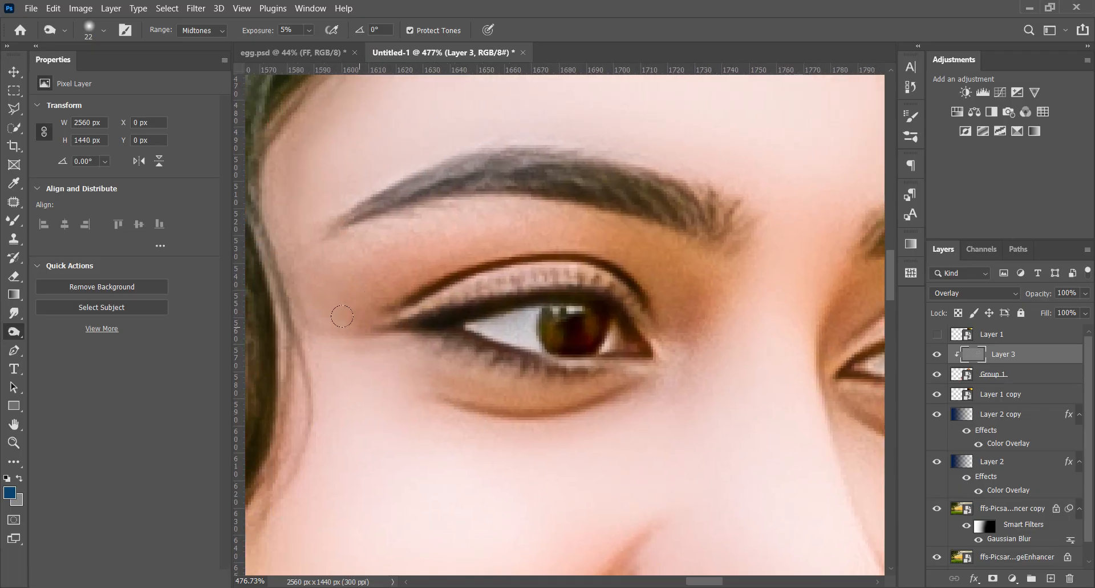
pyautogui.scroll(-8, 602, 382)
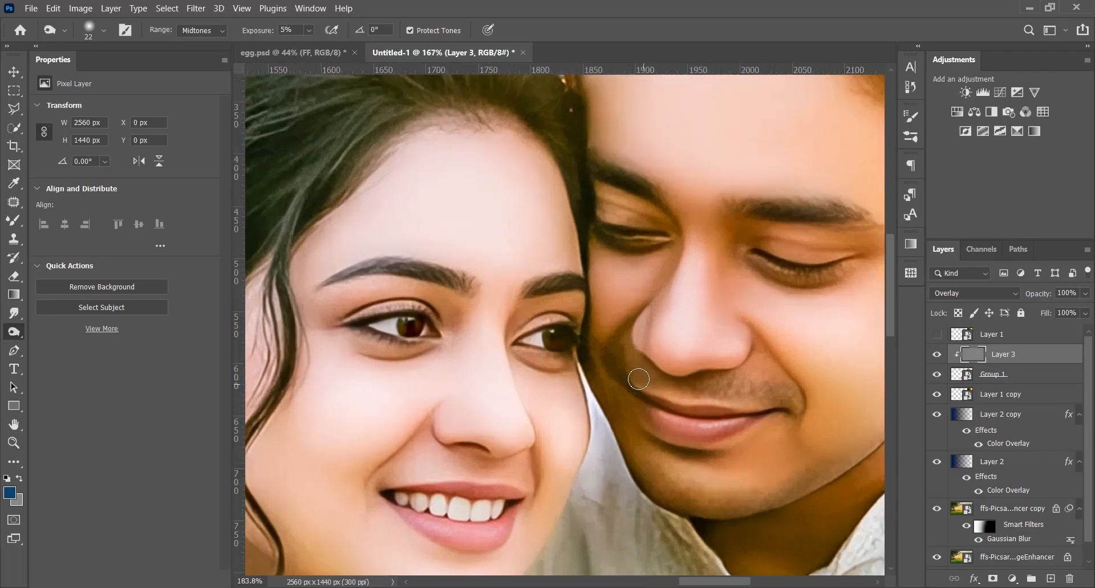
# Deepen the shaded edges of the woman's face around her cheek, forehead and temple with the Burn tool
pyautogui.scroll(9, 432, 354)
pyautogui.scroll(-6, 336, 321)
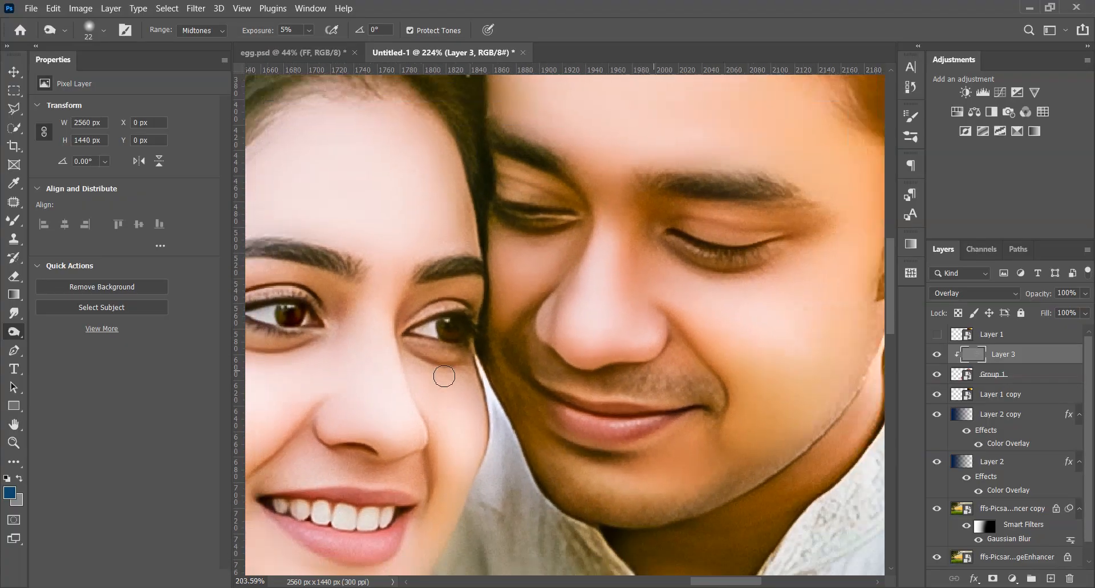
pyautogui.scroll(5, 494, 172)
pyautogui.moveTo(574, 253); pyautogui.dragTo(801, 192)
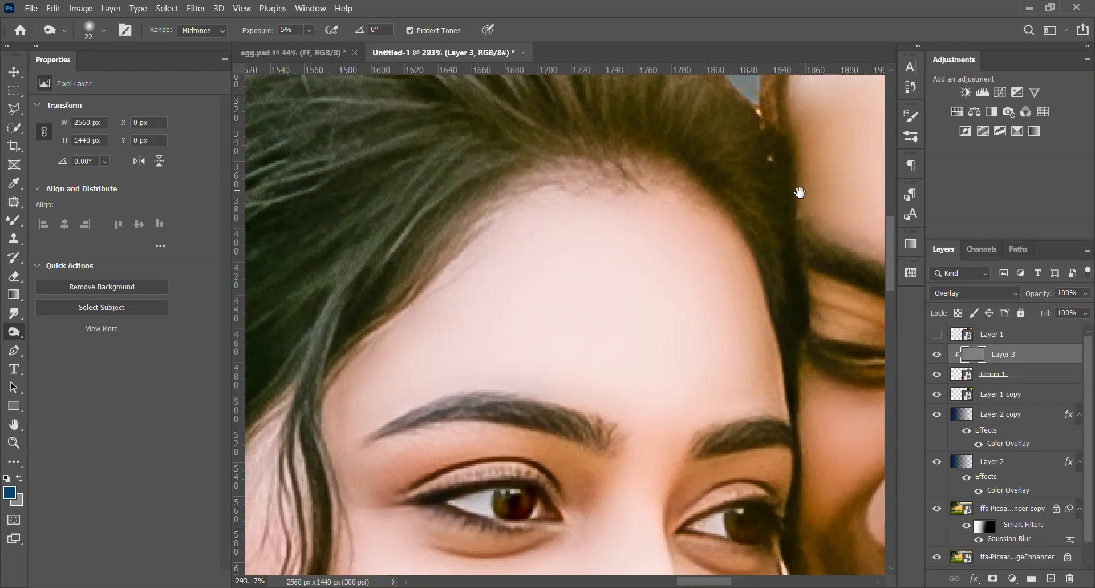
pyautogui.scroll(-7, 393, 283)
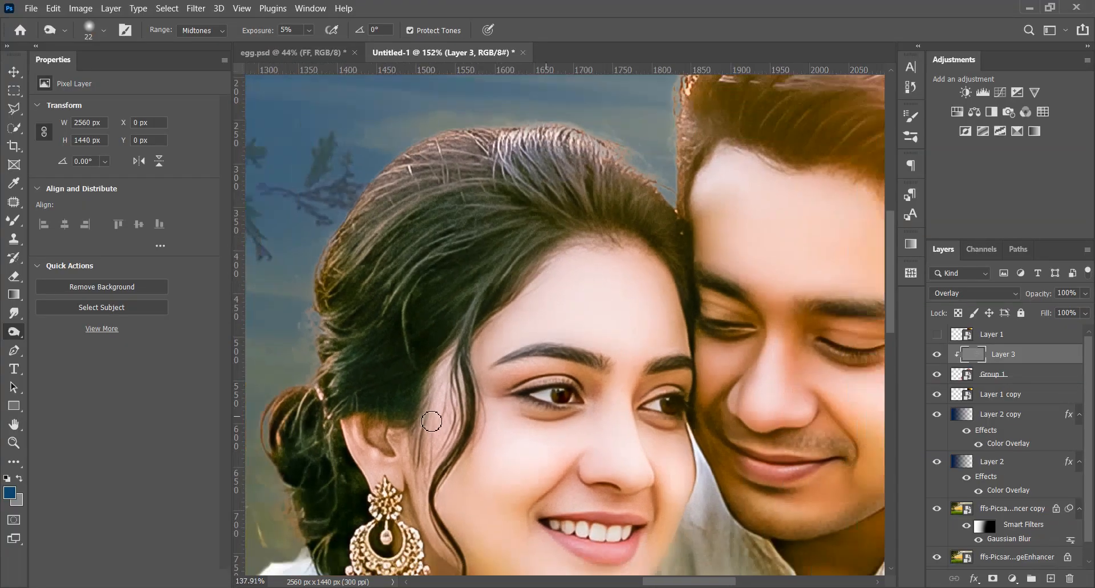
pyautogui.scroll(4, 577, 299)
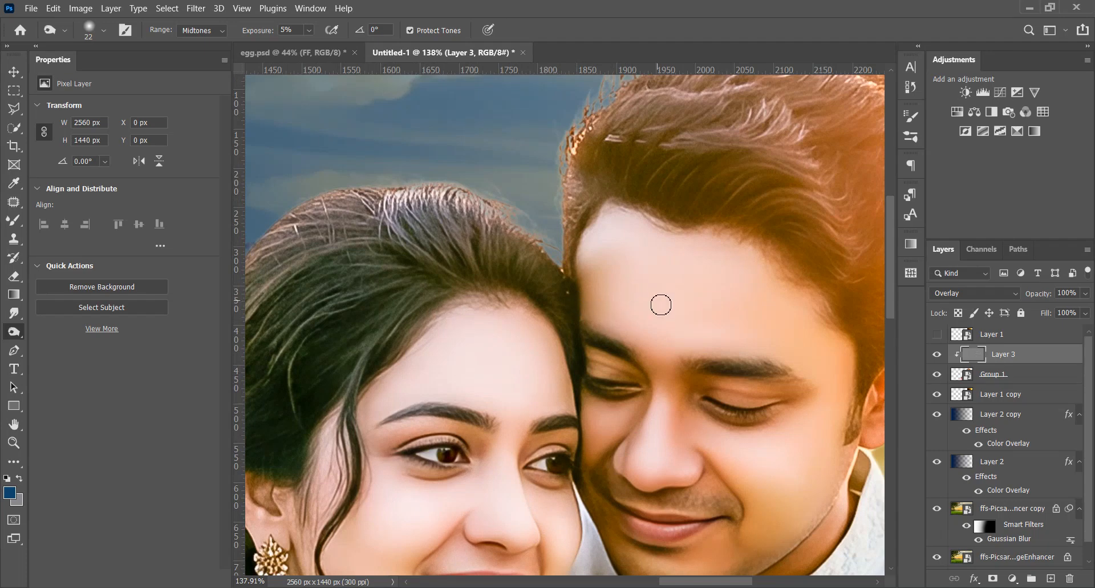
# Burn the shadows around the man's eyes, beside his nose and along his jaw, enlarging the brush to 41
pyautogui.moveTo(567, 168); pyautogui.dragTo(408, 57)
pyautogui.scroll(5, 514, 280)
pyautogui.moveTo(600, 350); pyautogui.dragTo(609, 350)
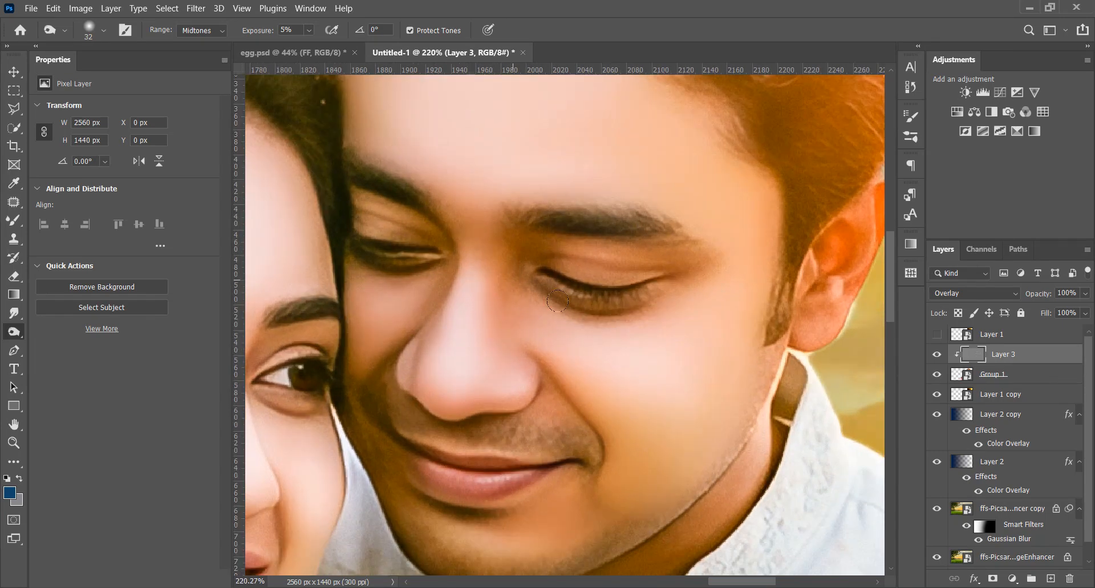
pyautogui.moveTo(526, 281); pyautogui.dragTo(548, 262)
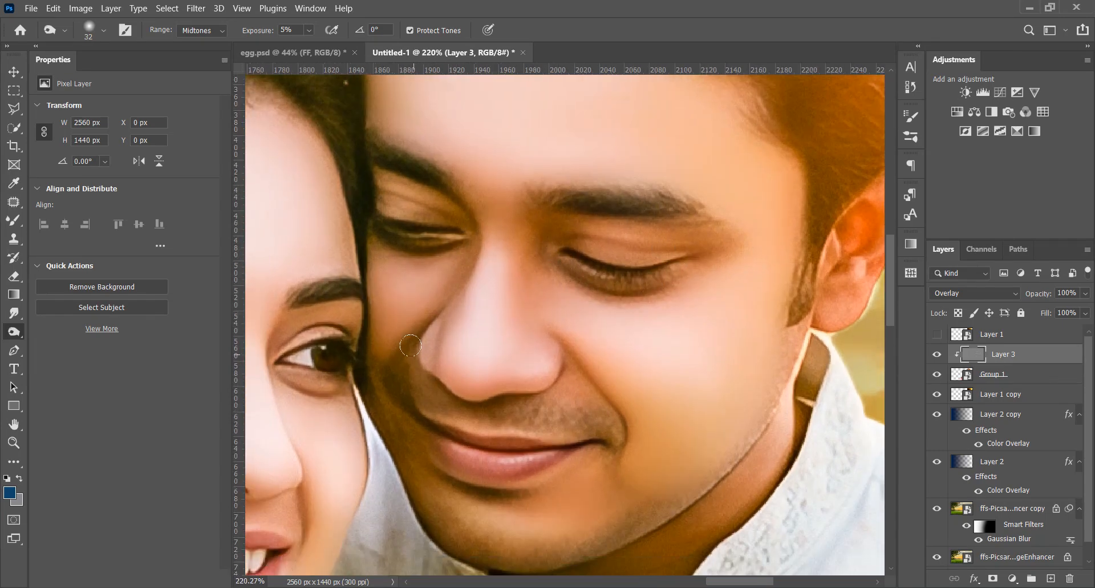
pyautogui.scroll(-3, 607, 427)
pyautogui.moveTo(710, 361); pyautogui.dragTo(714, 361)
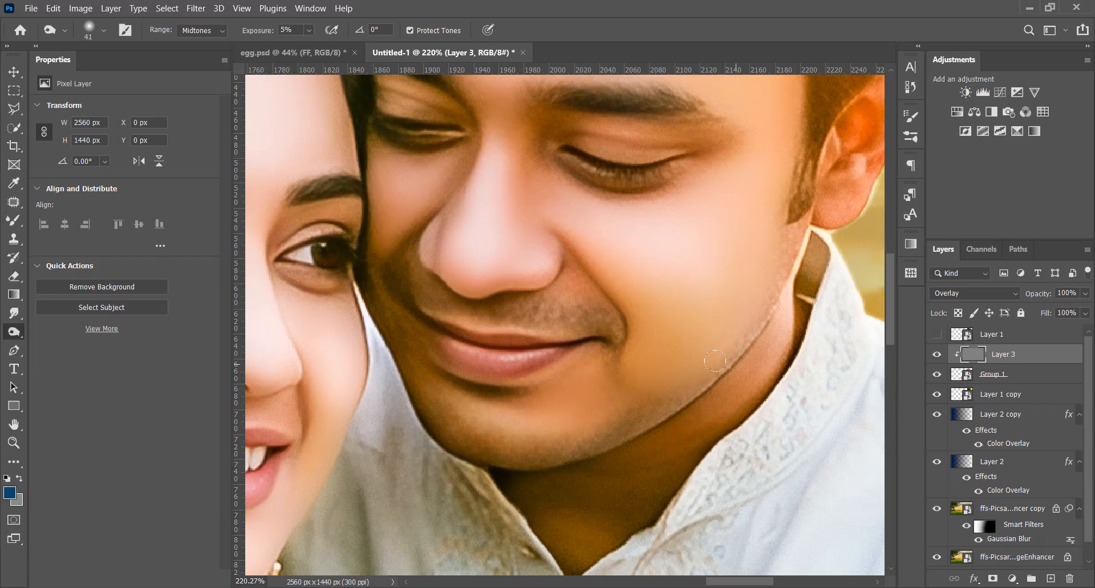
# Toggle Layer 3's visibility to compare the couple with and without the dodge and burn shading
pyautogui.scroll(-12, 630, 497)
pyautogui.scroll(2, 759, 340)
pyautogui.scroll(-3, 716, 450)
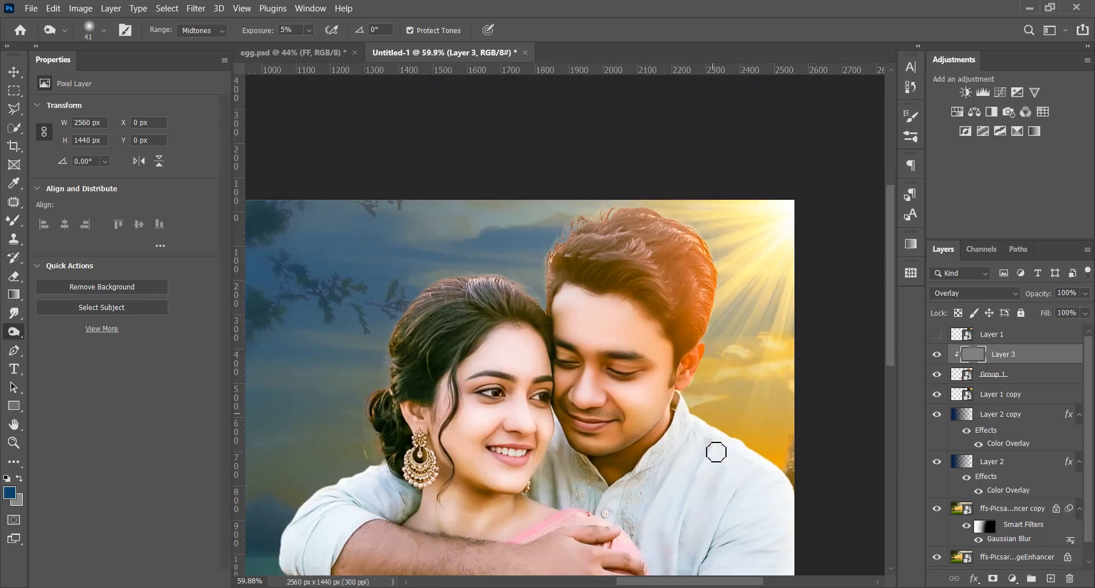
pyautogui.scroll(-2, 679, 443)
pyautogui.click(937, 354)
pyautogui.click(938, 354)
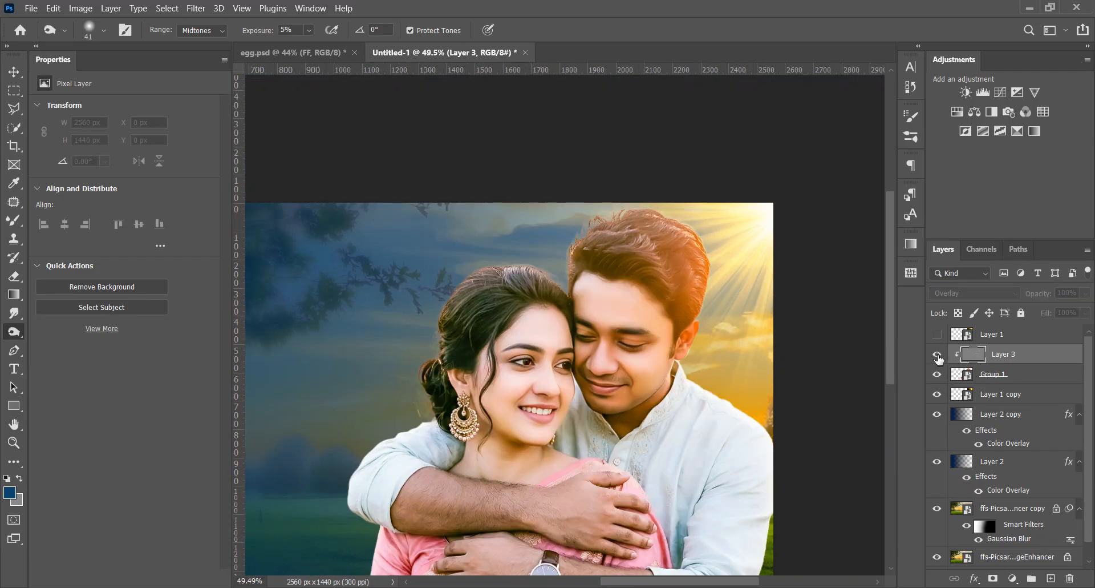
pyautogui.scroll(-1, 917, 380)
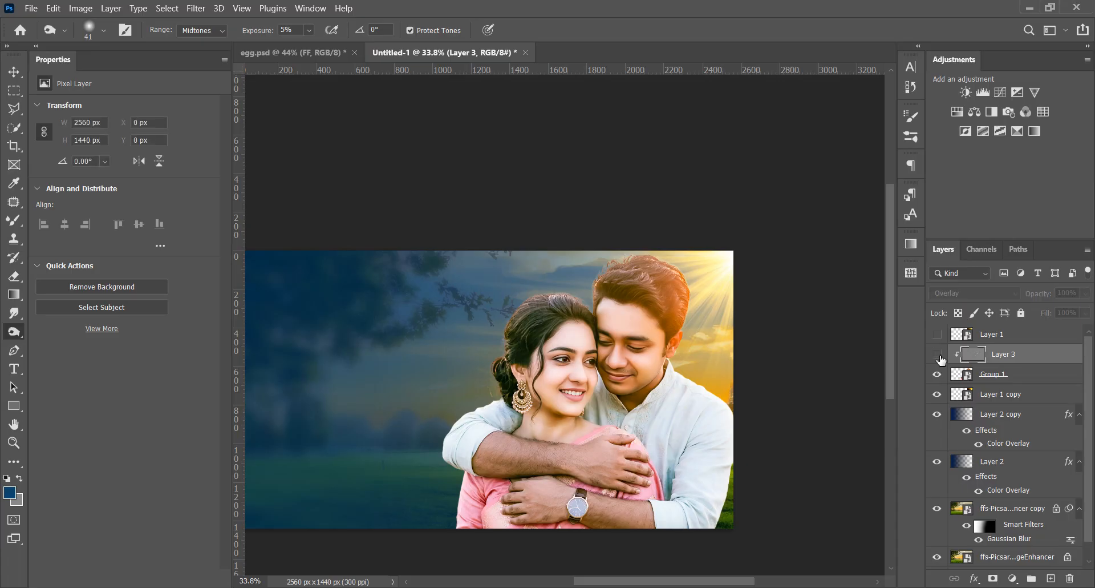
pyautogui.moveTo(666, 389); pyautogui.dragTo(716, 343)
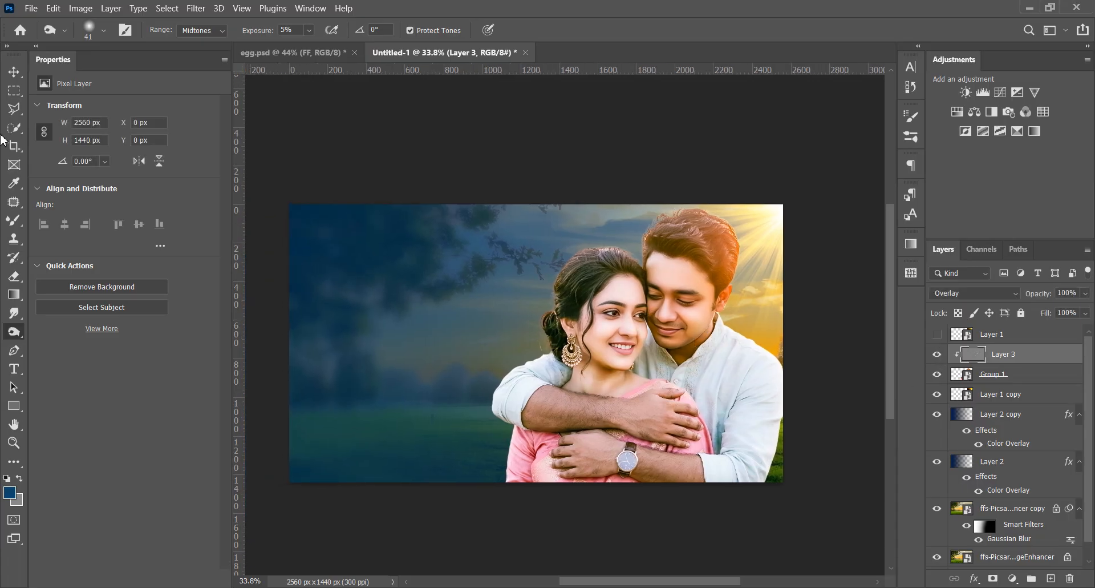
# Paste the teal bokeh image above the blurred background copy and enlarge it to 219.52% over the area beside the couple
pyautogui.click(13, 72)
pyautogui.click(391, 133)
pyautogui.scroll(-1, 477, 344)
pyautogui.scroll(1, 476, 344)
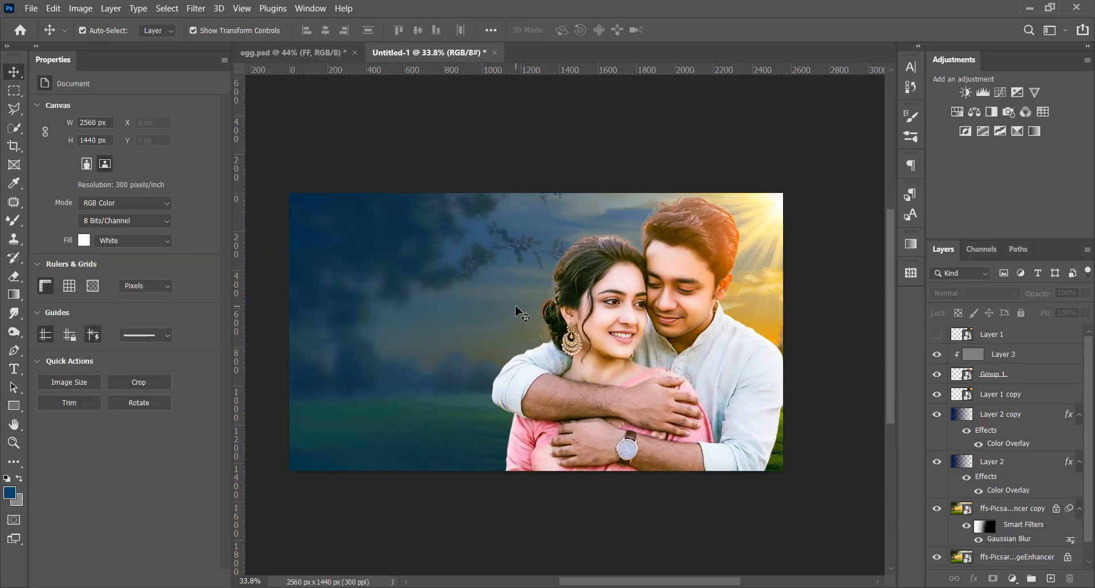
pyautogui.click(1010, 508)
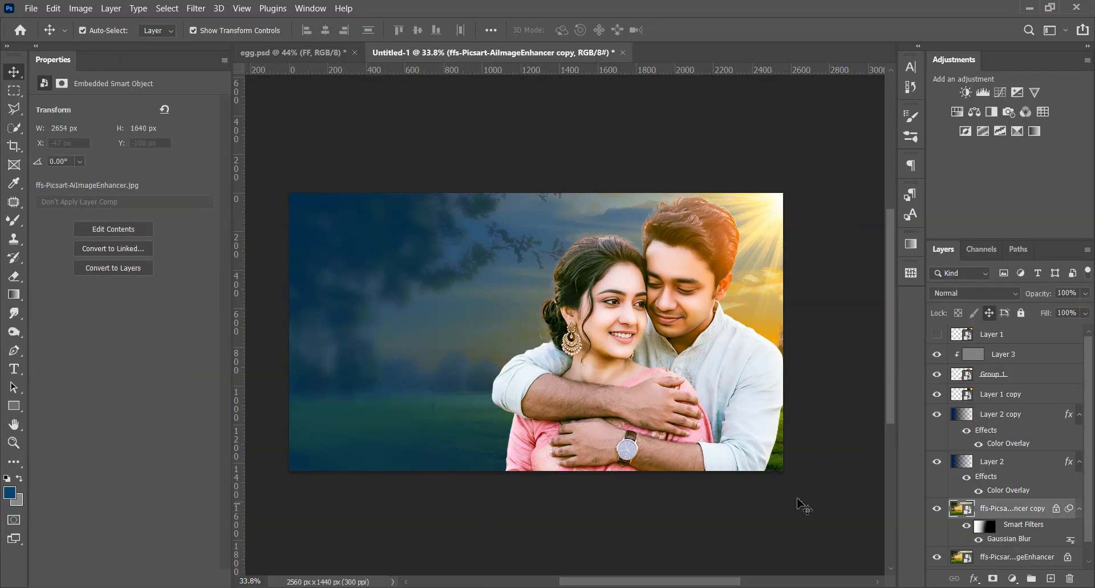
pyautogui.hotkey('ctrl', 'v')
pyautogui.moveTo(436, 363); pyautogui.dragTo(247, 362)
pyautogui.moveTo(634, 374); pyautogui.dragTo(683, 374)
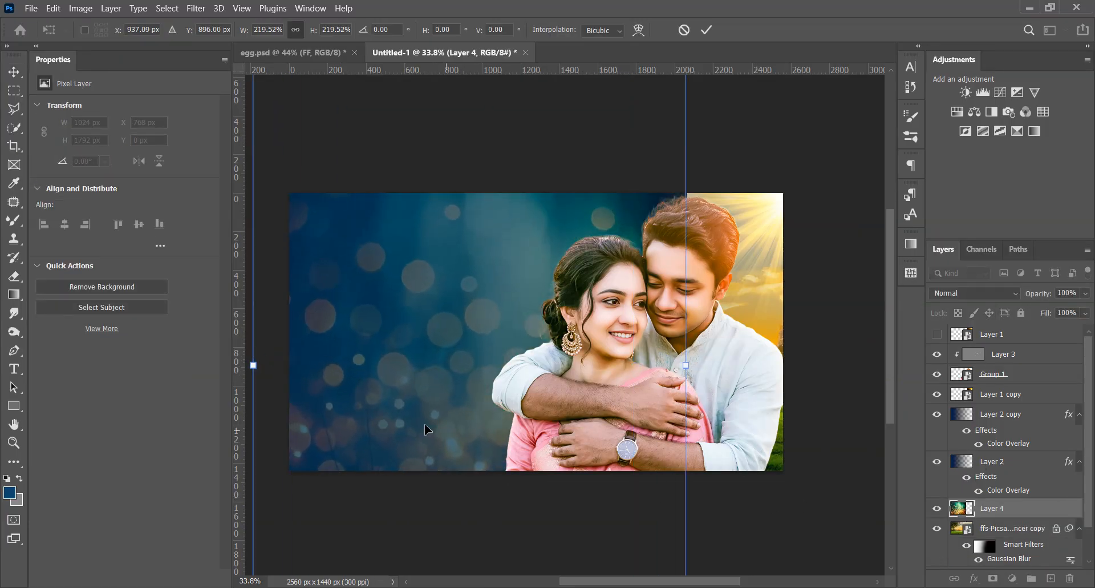
pyautogui.moveTo(424, 421); pyautogui.dragTo(414, 400)
pyautogui.press('Return')
# Set the teal bokeh layer's blend mode to Screen and reposition it at X -74 px, Y -1375 px with Auto-Select off
pyautogui.click(974, 293)
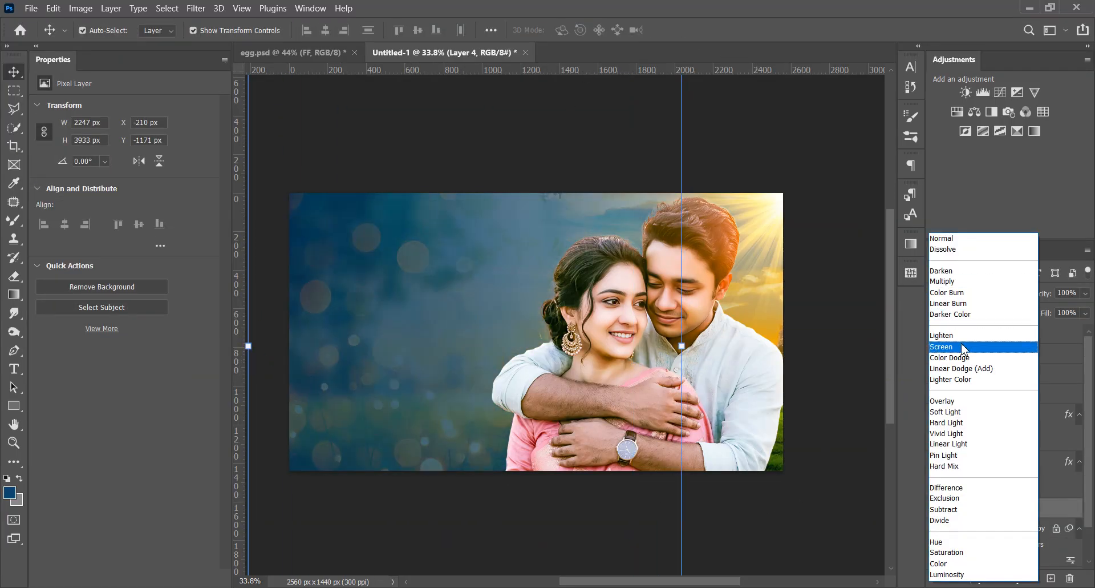
pyautogui.click(964, 350)
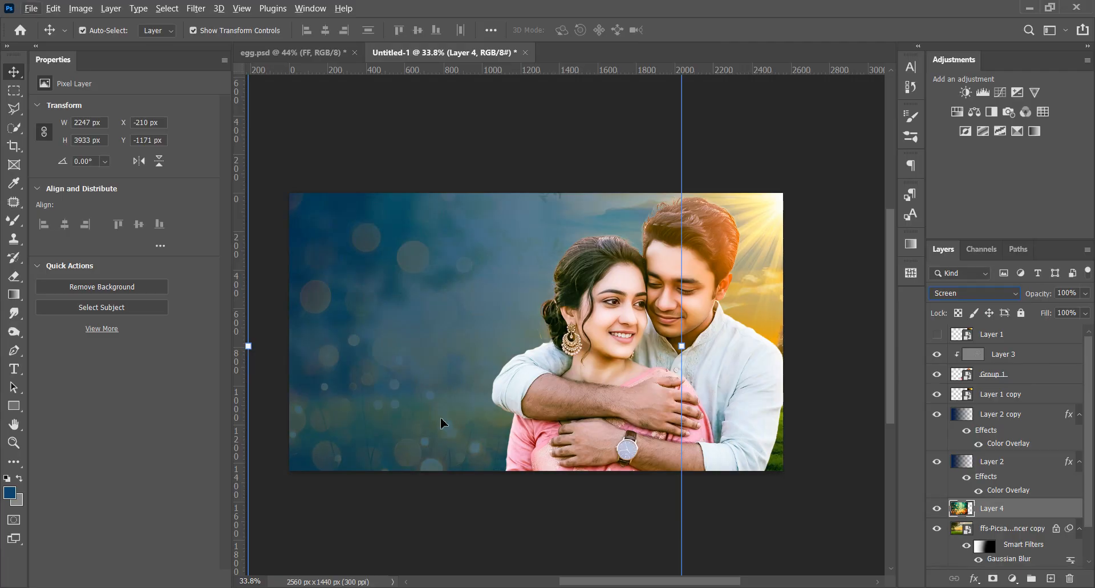
pyautogui.moveTo(442, 420); pyautogui.dragTo(452, 295)
pyautogui.hotkey('ctrl', 'z')
pyautogui.click(1006, 509)
pyautogui.click(83, 30)
pyautogui.moveTo(440, 373); pyautogui.dragTo(465, 335)
pyautogui.scroll(-3, 465, 334)
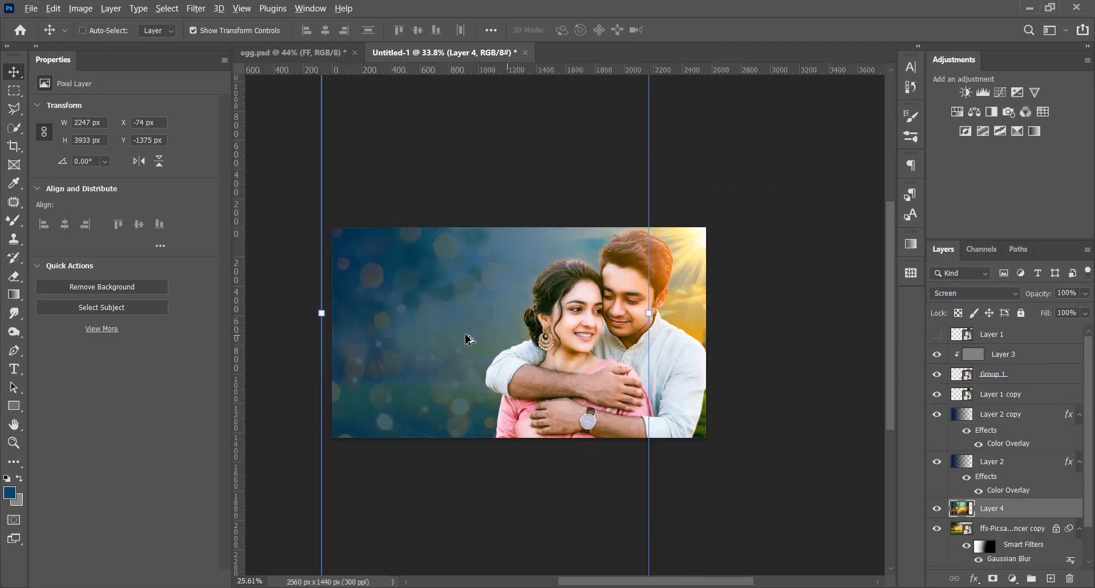
pyautogui.scroll(-1, 469, 338)
# Duplicate the teal bokeh layer, hide the copy, and lower the original's opacity to 73%
pyautogui.hotkey('ctrl', 'j')
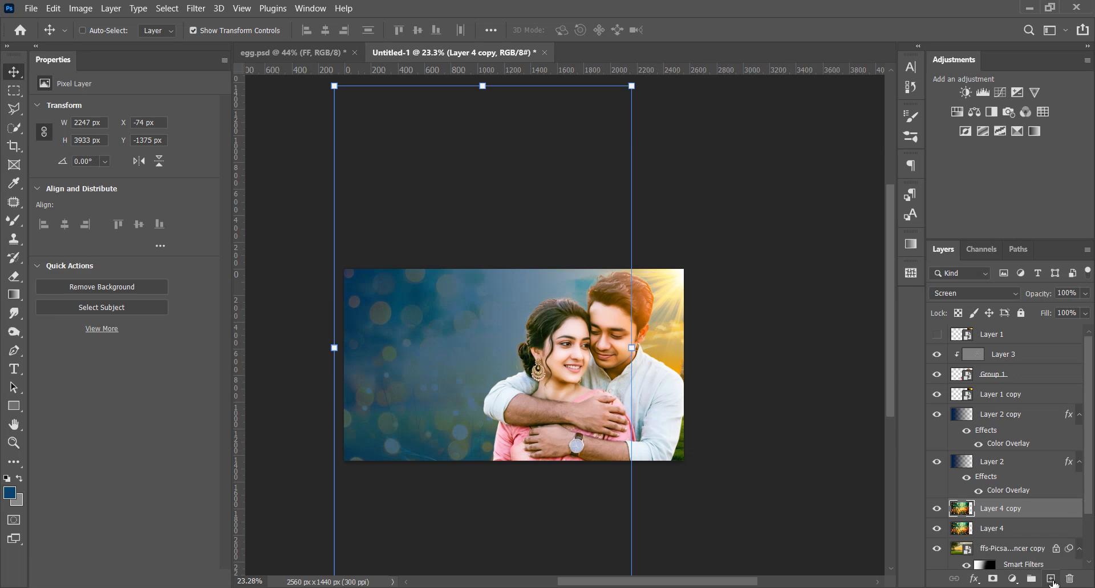
pyautogui.click(937, 508)
pyautogui.click(1039, 528)
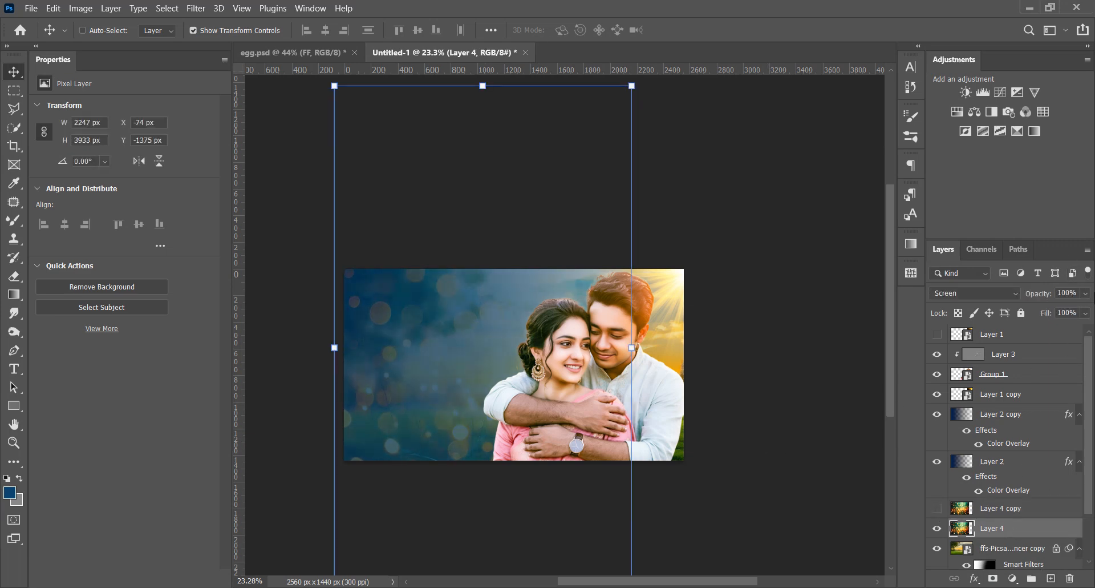
pyautogui.click(1086, 293)
pyautogui.moveTo(1087, 310); pyautogui.dragTo(1068, 322)
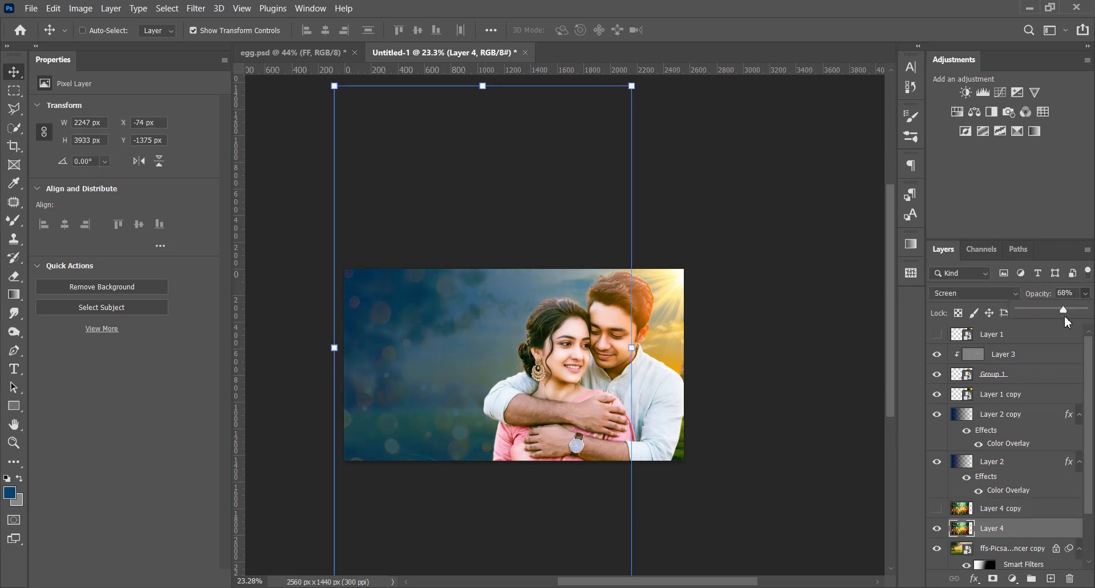
pyautogui.click(805, 505)
pyautogui.keyDown('ctrl'); pyautogui.click(277, 152); pyautogui.keyUp('ctrl')
pyautogui.scroll(3, 484, 411)
# Paste the red and gold bokeh image above Layer 2 copy, rotate it 90° and scale it to 205.82% beside the couple
pyautogui.click(1015, 414)
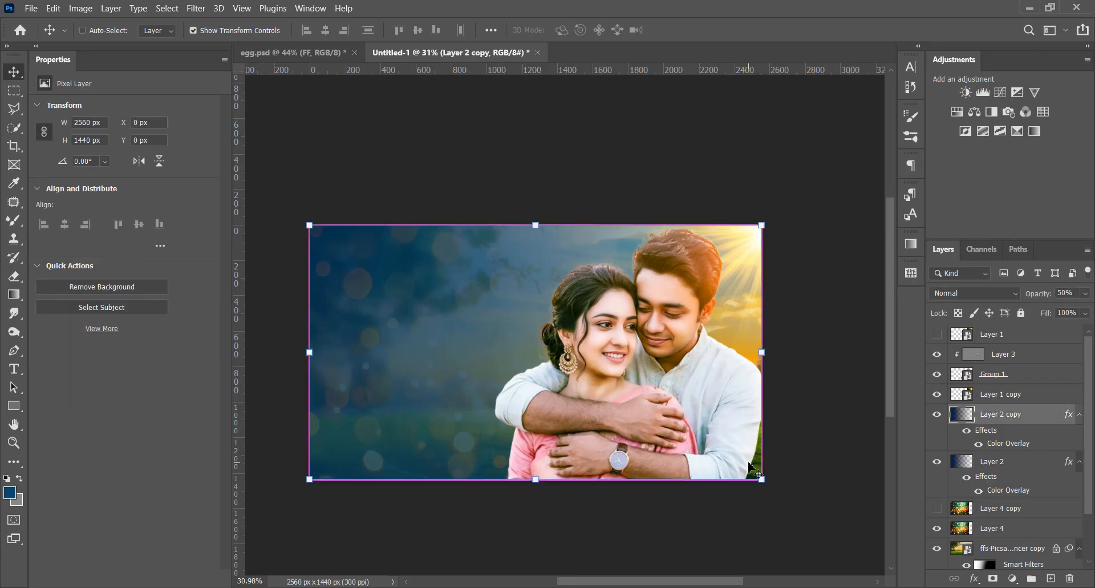
pyautogui.hotkey('ctrl', 'v')
pyautogui.hotkey('ctrl', 't')
pyautogui.moveTo(471, 352); pyautogui.dragTo(386, 352)
pyautogui.moveTo(540, 146); pyautogui.dragTo(784, 361)
pyautogui.moveTo(417, 334); pyautogui.dragTo(408, 326)
pyautogui.moveTo(466, 267); pyautogui.dragTo(406, 267)
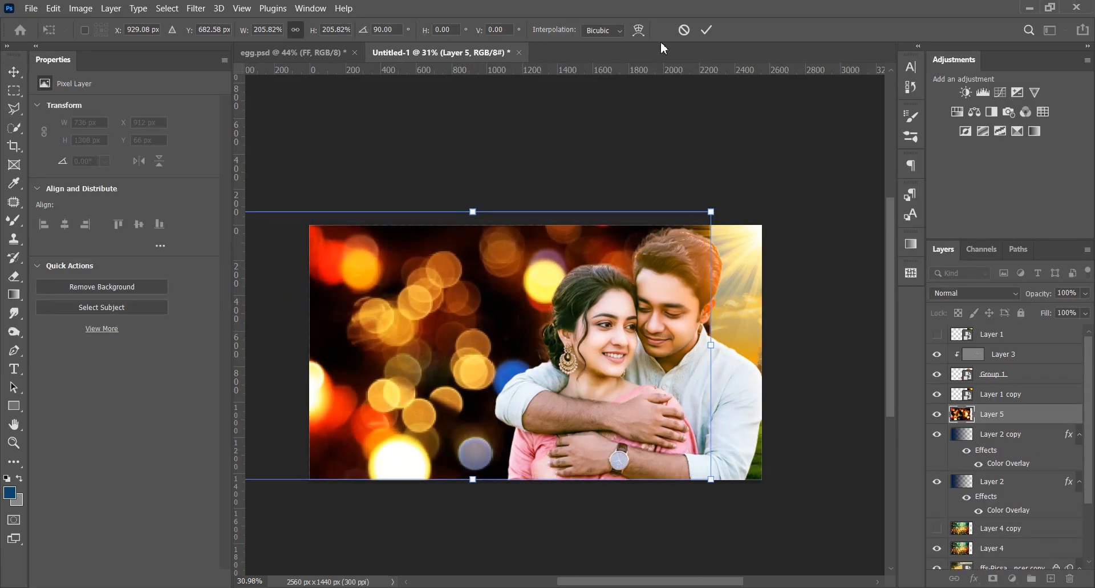
pyautogui.click(707, 30)
# Set the red and gold bokeh layer to Screen blending and move it beneath Layer 2 copy
pyautogui.click(974, 292)
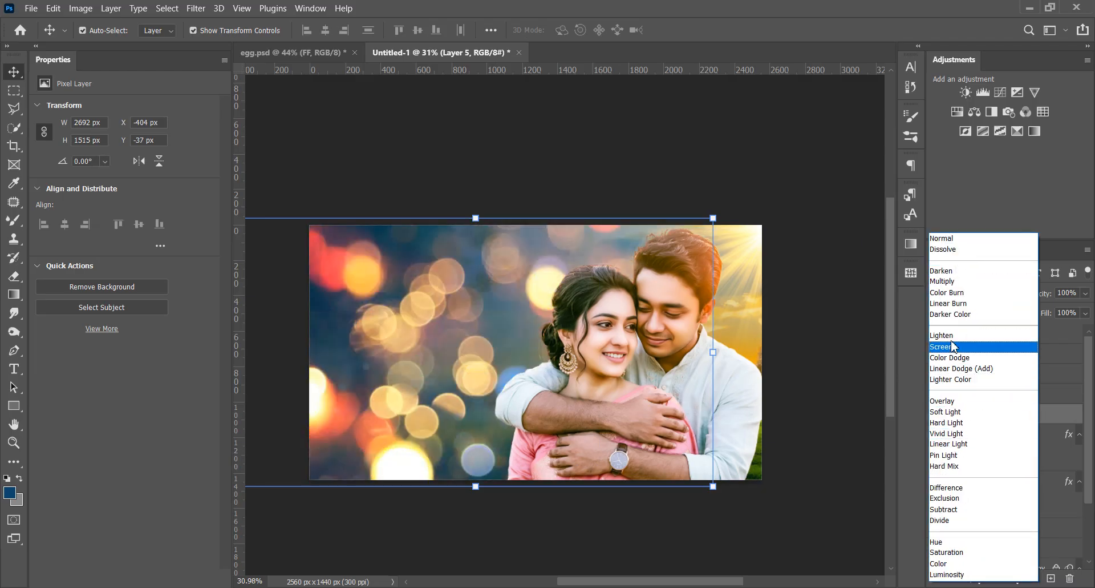
pyautogui.click(943, 401)
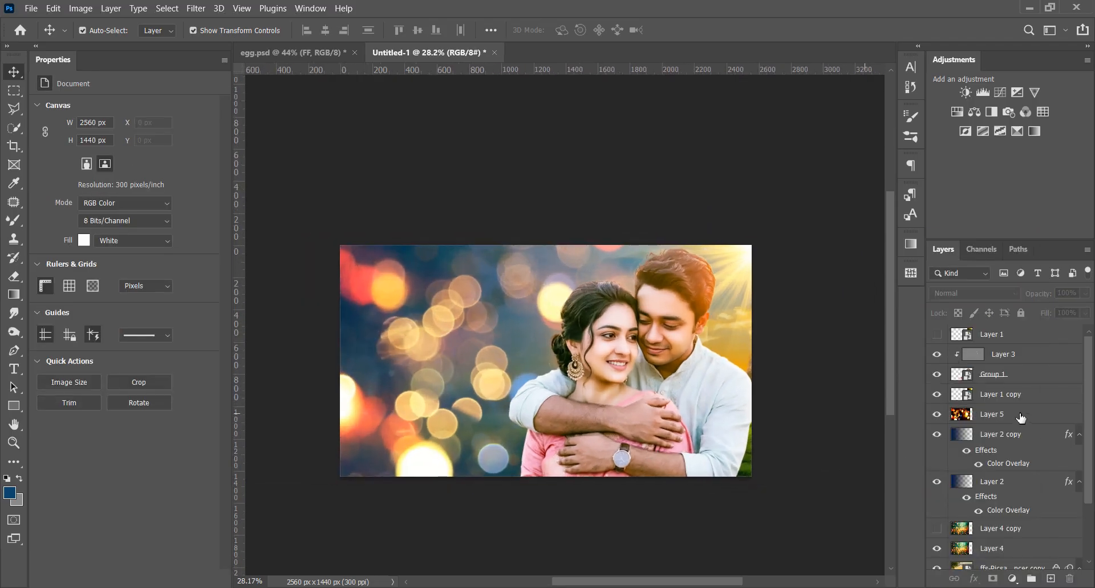
pyautogui.moveTo(992, 414); pyautogui.dragTo(1010, 458)
pyautogui.click(803, 502)
# Strengthen Layer 2 copy's blue gradient over the red and gold bokeh
pyautogui.click(988, 485)
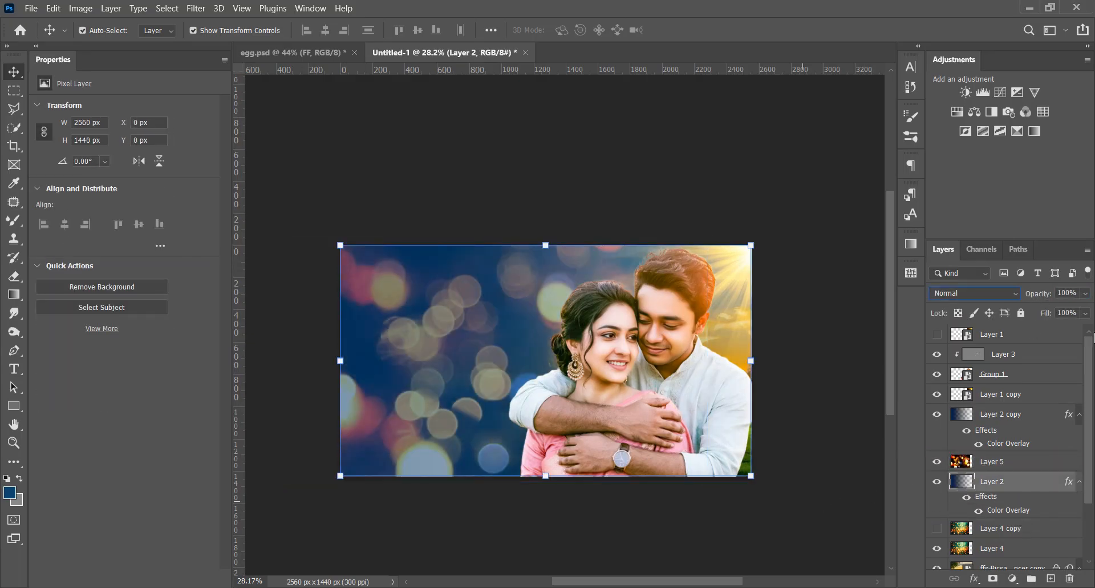
pyautogui.click(1002, 419)
pyautogui.click(787, 512)
pyautogui.scroll(-2, 734, 498)
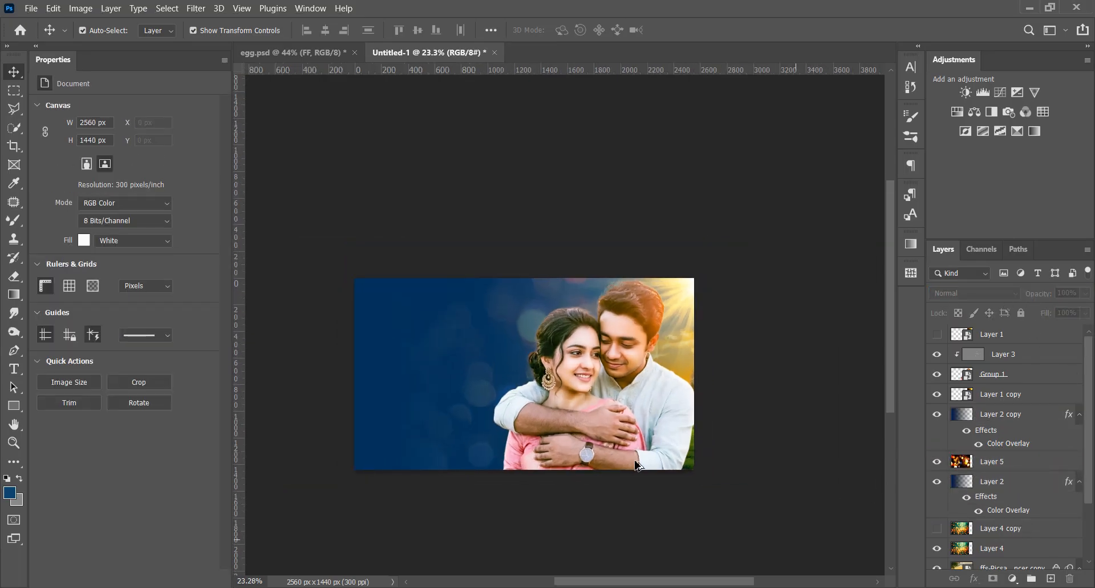
# Compare the composite with the upper blue gradient and the red and gold bokeh shown and hidden, leaving Layer 2 copy hidden
pyautogui.scroll(3, 653, 405)
pyautogui.click(938, 415)
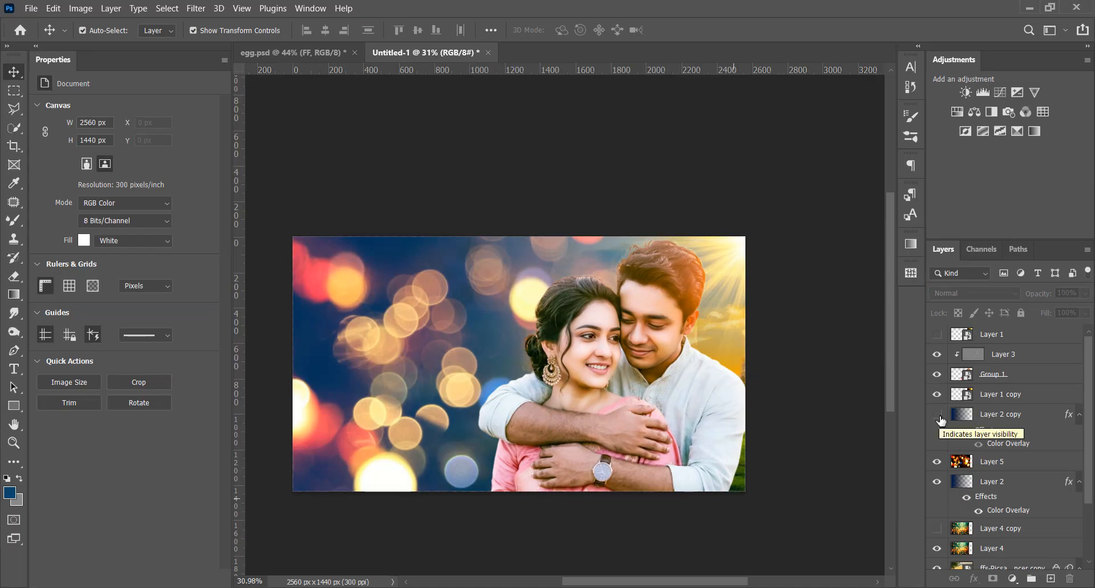
pyautogui.click(938, 416)
pyautogui.click(939, 417)
pyautogui.click(937, 461)
pyautogui.click(937, 460)
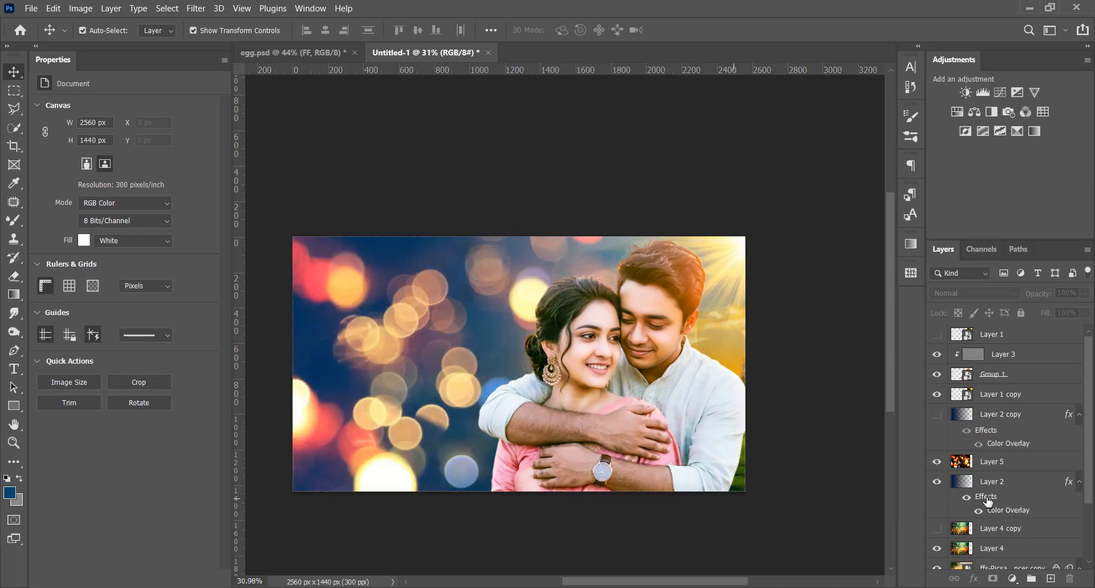
pyautogui.doubleClick(992, 507)
pyautogui.moveTo(650, 239); pyautogui.dragTo(1078, 251)
pyautogui.click(1060, 311)
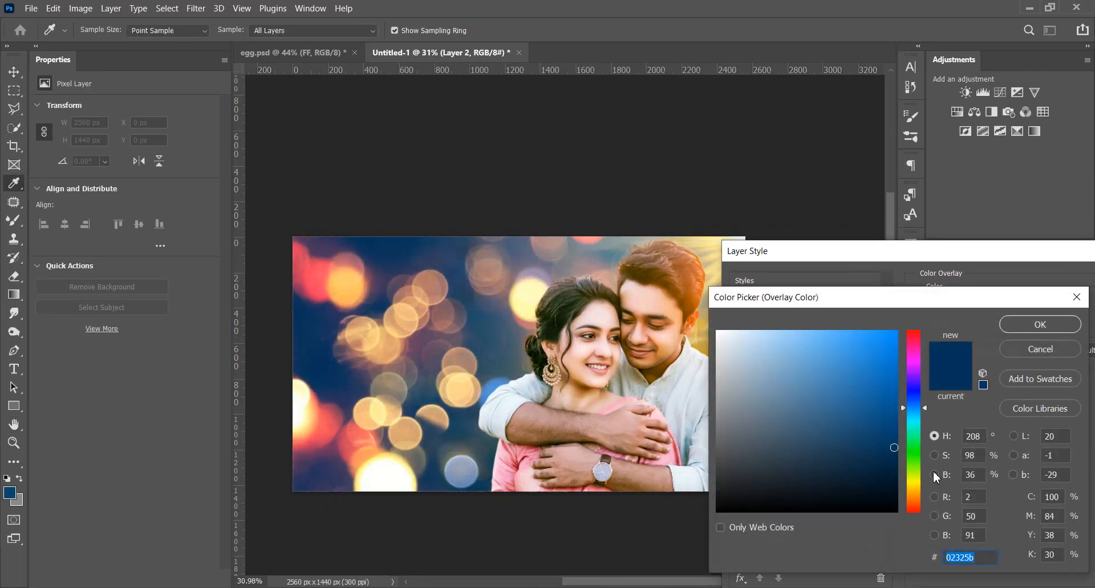
pyautogui.moveTo(916, 478); pyautogui.dragTo(898, 393)
pyautogui.click(1038, 350)
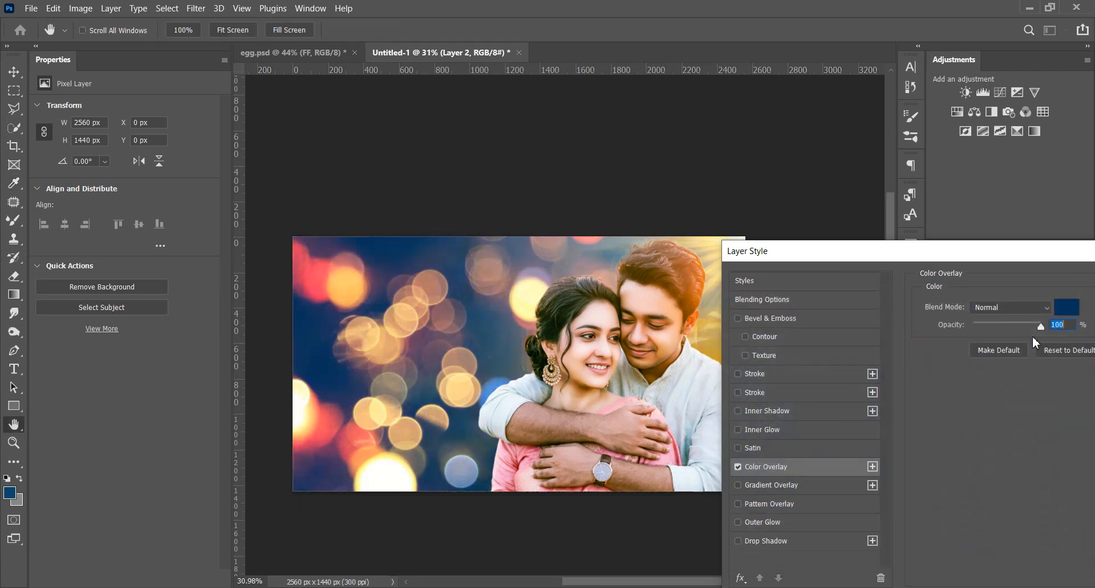
pyautogui.moveTo(1015, 251); pyautogui.dragTo(765, 225)
pyautogui.click(968, 257)
# Apply a Gaussian Blur of about 8.6 pixels to the red and gold bokeh on Layer 5 and lower its opacity to a faint glow
pyautogui.click(996, 462)
pyautogui.click(195, 9)
pyautogui.moveTo(222, 180)
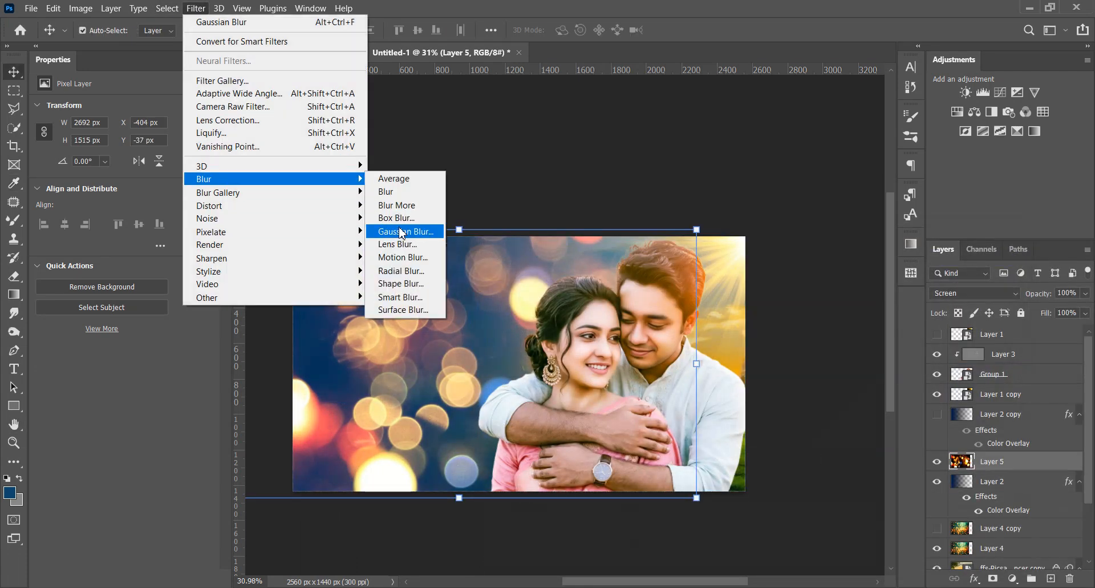
pyautogui.click(403, 232)
pyautogui.moveTo(819, 340); pyautogui.dragTo(874, 337)
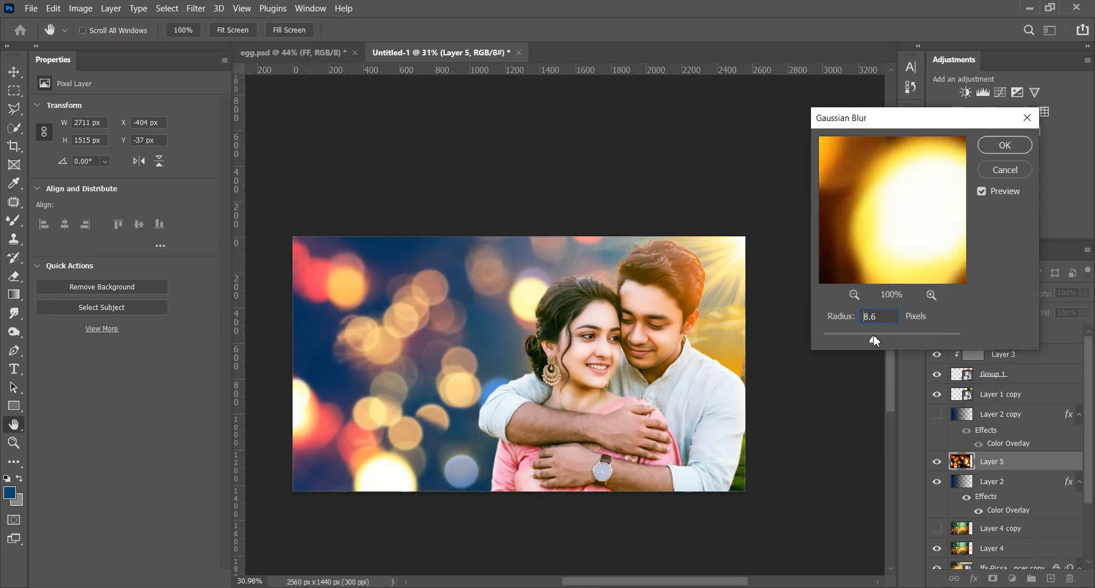
pyautogui.click(1006, 144)
pyautogui.press('v')
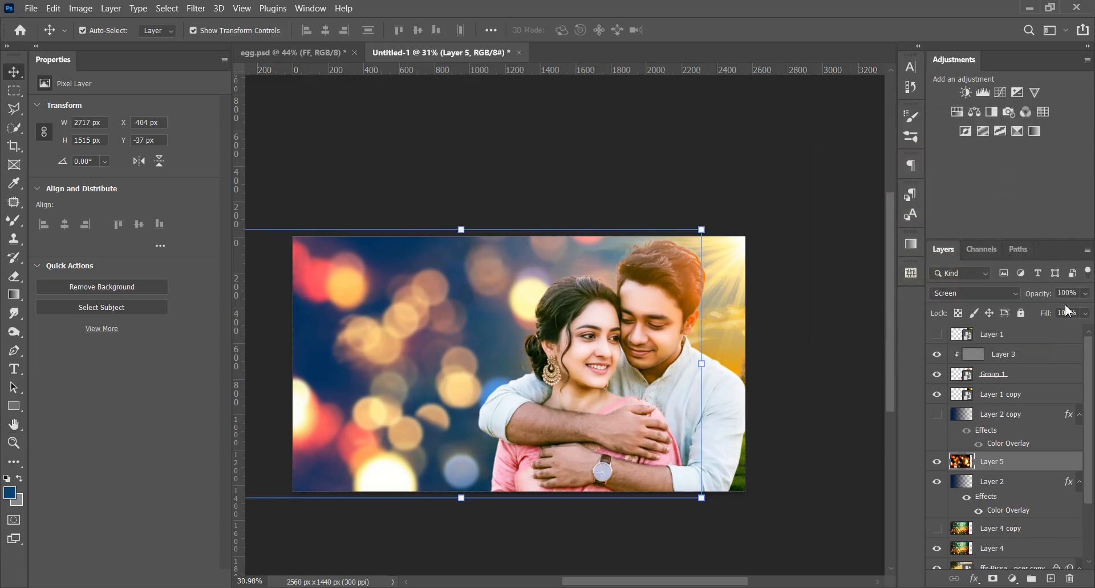
pyautogui.moveTo(1086, 293); pyautogui.dragTo(1026, 311)
pyautogui.click(820, 461)
# Add a new layer at the top of the stack and paint a soft blue haze along the canvas's lower edge with a 3053 px brush
pyautogui.click(1008, 336)
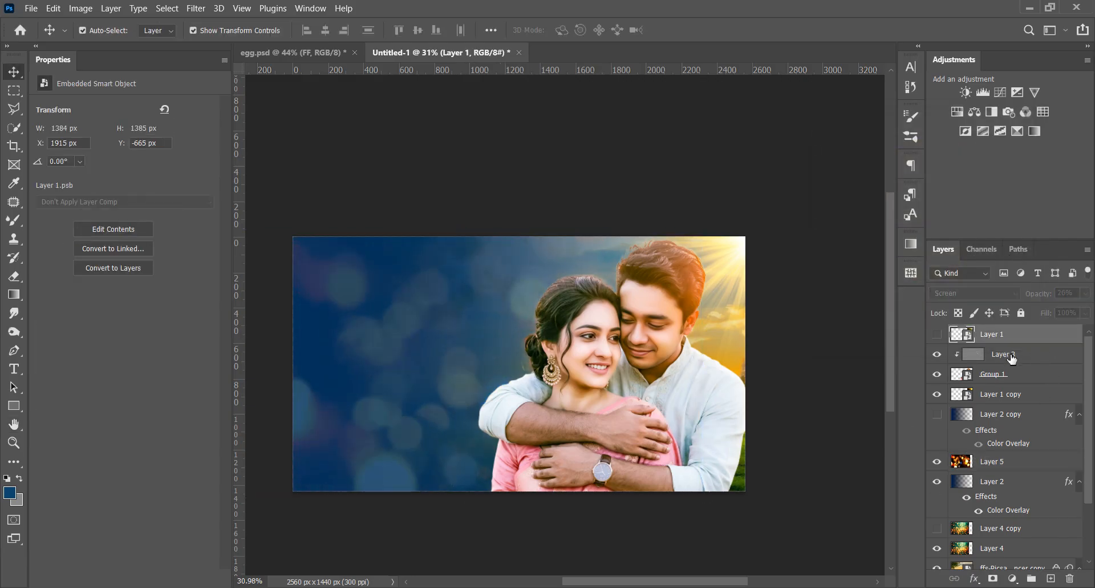
pyautogui.click(14, 221)
pyautogui.rightClick(13, 221)
pyautogui.click(54, 218)
pyautogui.click(1051, 578)
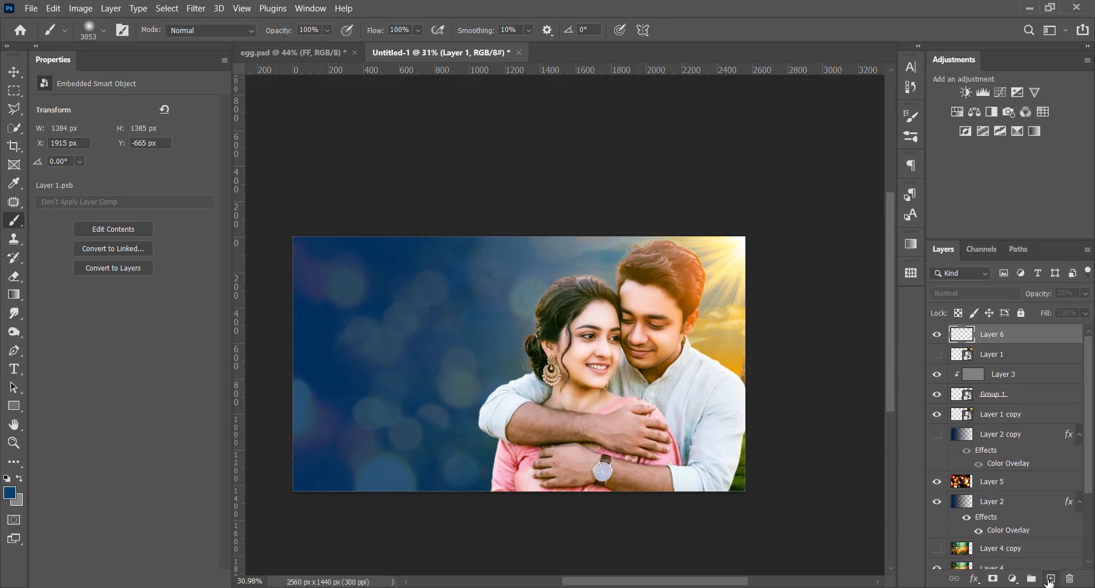
pyautogui.scroll(-4, 459, 433)
pyautogui.scroll(-3, 458, 432)
pyautogui.click(485, 450)
pyautogui.hotkey('ctrl', 'z')
pyautogui.click(494, 451)
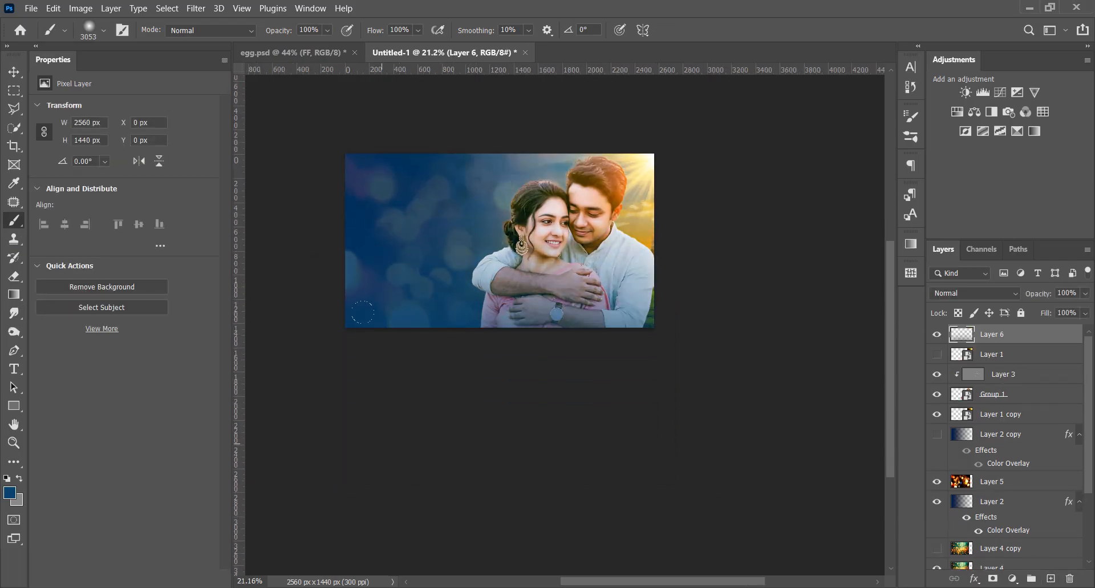
pyautogui.click(564, 456)
# Squash the blue haze on Layer 6 vertically to 720 px high so it covers only the lower half of the canvas
pyautogui.scroll(1, 598, 503)
pyautogui.hotkey('ctrl', '0')
pyautogui.press('v')
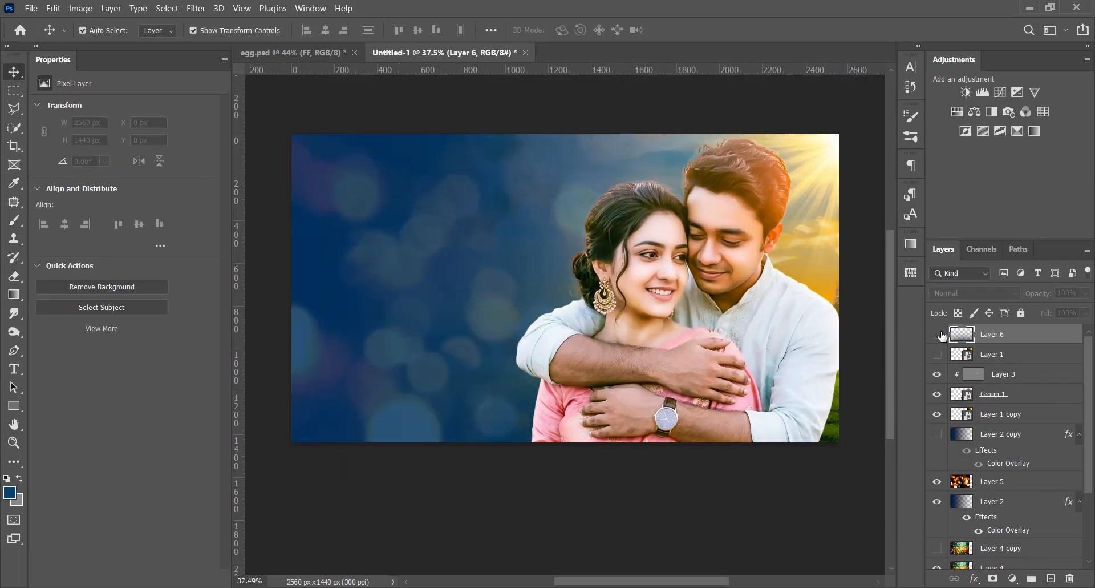
pyautogui.moveTo(567, 137); pyautogui.dragTo(566, 288)
pyautogui.click(707, 29)
pyautogui.scroll(-2, 673, 533)
pyautogui.scroll(2, 627, 433)
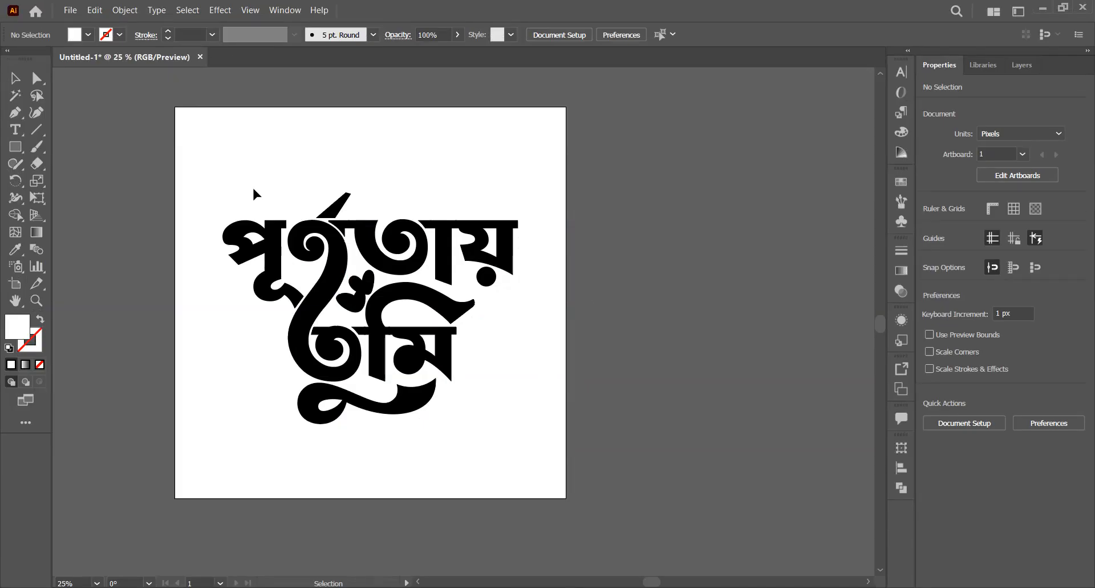
# Copy the Bengali lettering "পূর্ণতায় তুমি" from Illustrator into Photoshop as a Smart Object and place it beside the couple
pyautogui.moveTo(197, 151); pyautogui.dragTo(506, 314)
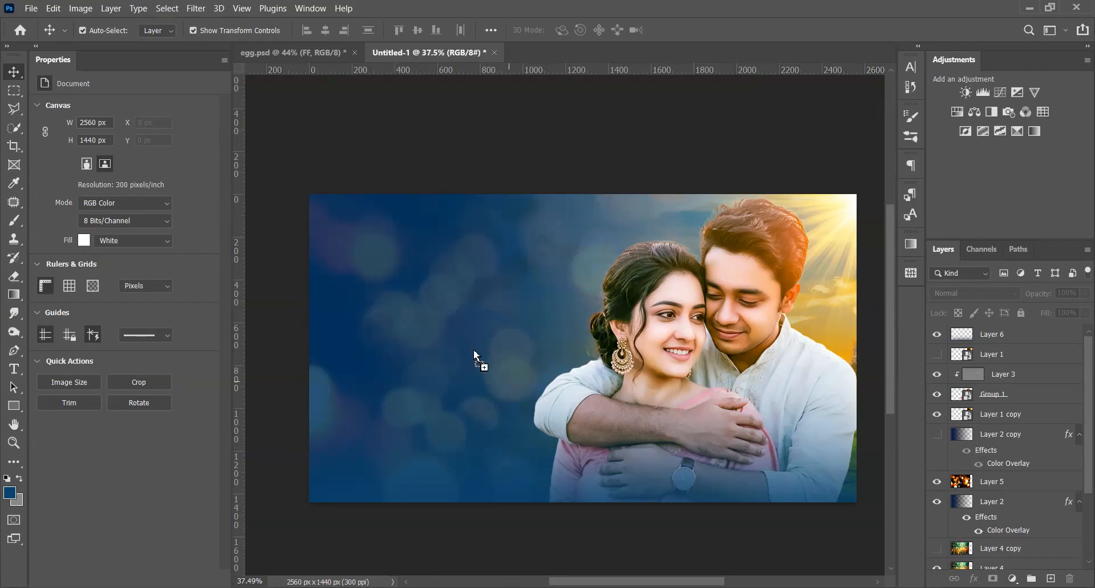
pyautogui.hotkey('ctrl', 'v')
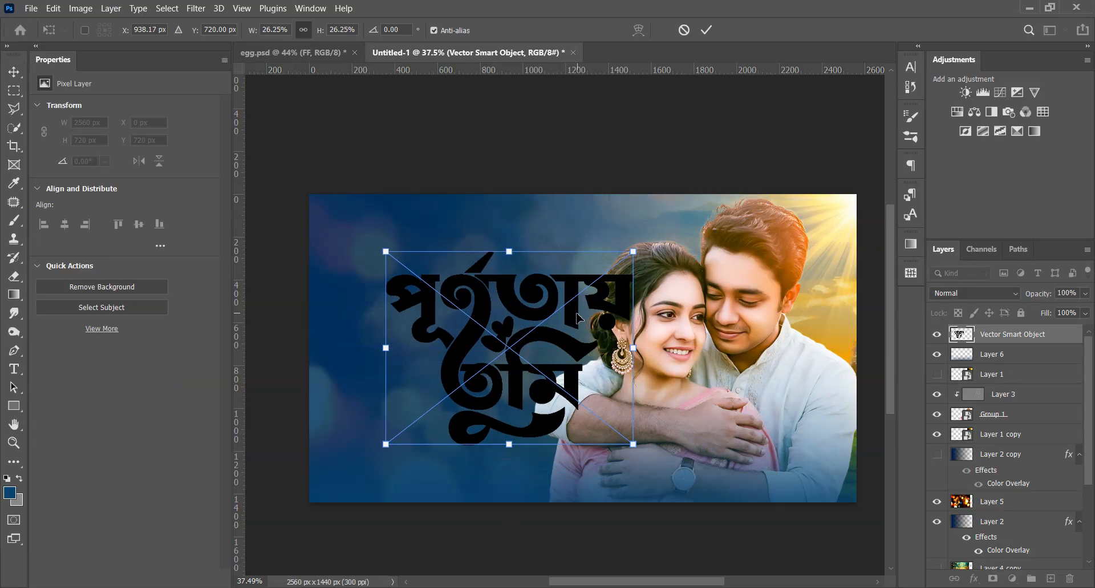
pyautogui.moveTo(579, 318); pyautogui.dragTo(528, 282)
pyautogui.click(707, 30)
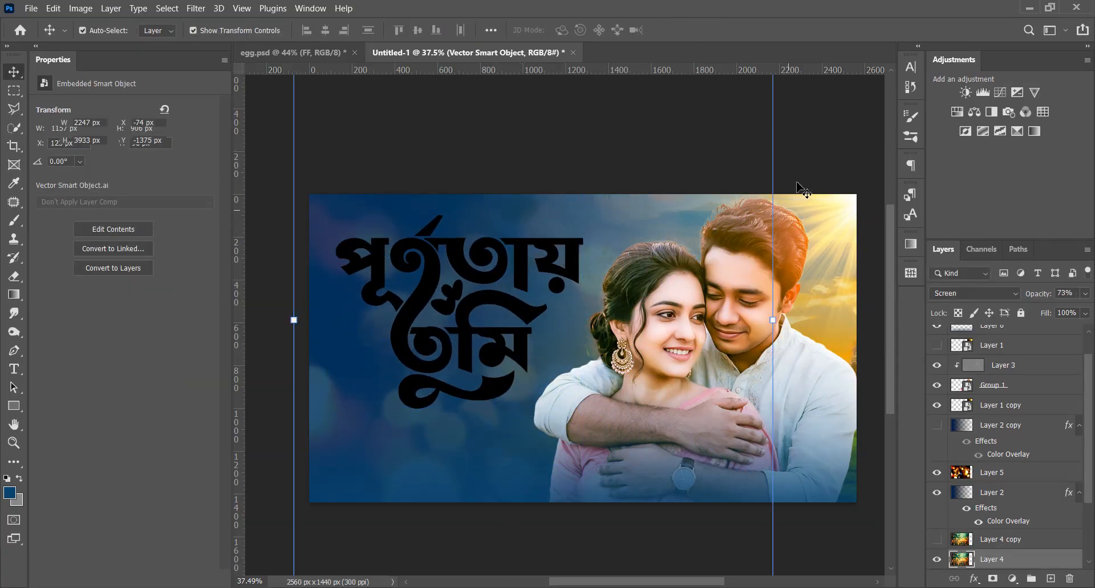
# Compare the banner with Layer 2 copy's blue gradient shown and hidden behind the lettering
pyautogui.click(797, 182)
pyautogui.scroll(1, 504, 308)
pyautogui.click(503, 308)
pyautogui.click(1032, 457)
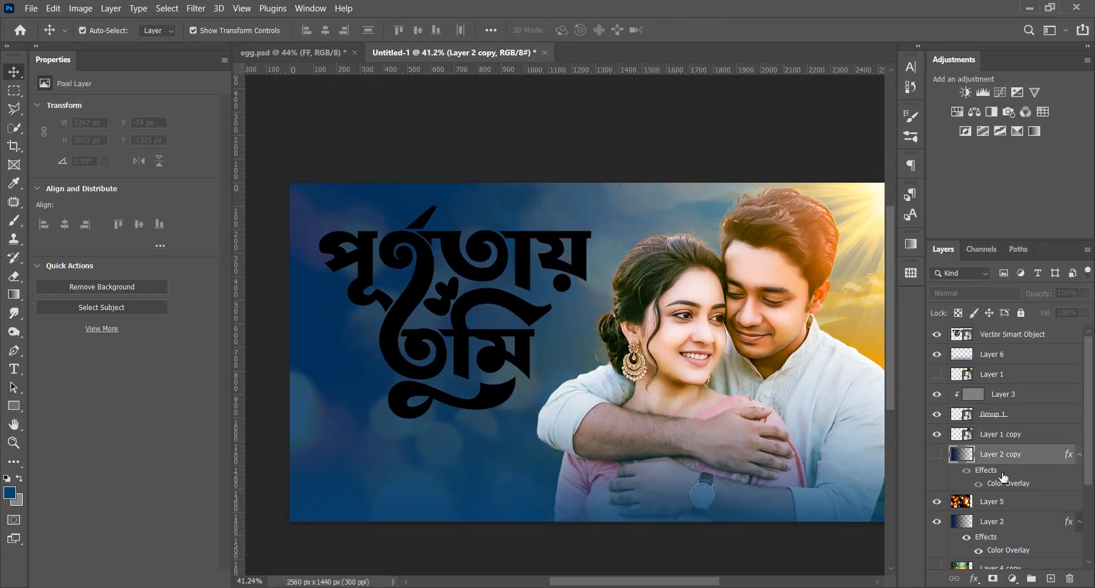
pyautogui.click(939, 456)
pyautogui.click(938, 456)
# Set the Color Overlay of Layer 2's gradient to dark teal #00514e
pyautogui.click(1007, 522)
pyautogui.doubleClick(1007, 553)
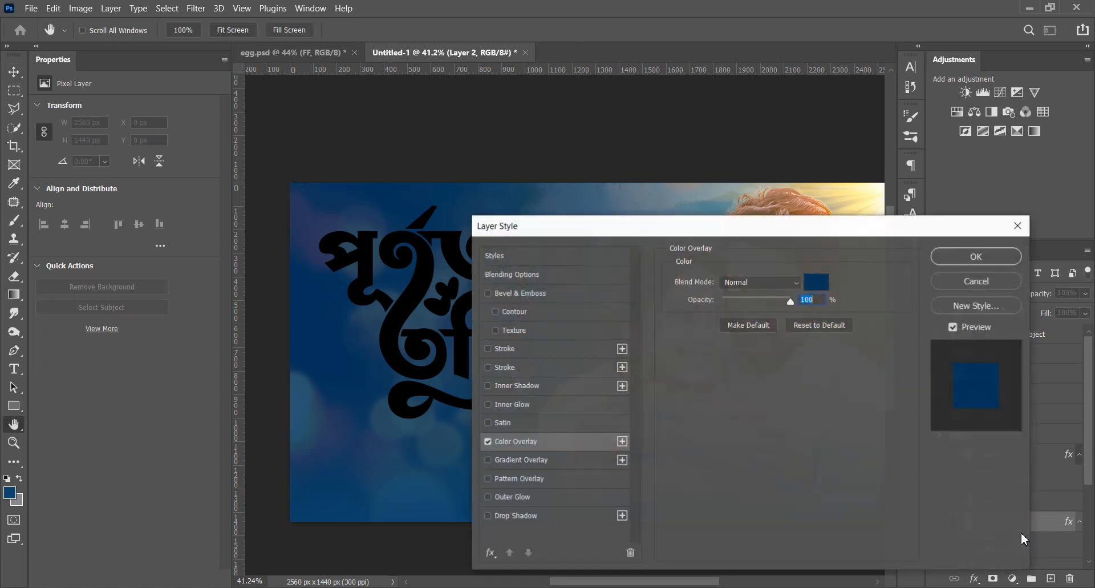
pyautogui.moveTo(806, 227); pyautogui.dragTo(1031, 295)
pyautogui.click(1043, 350)
pyautogui.click(917, 423)
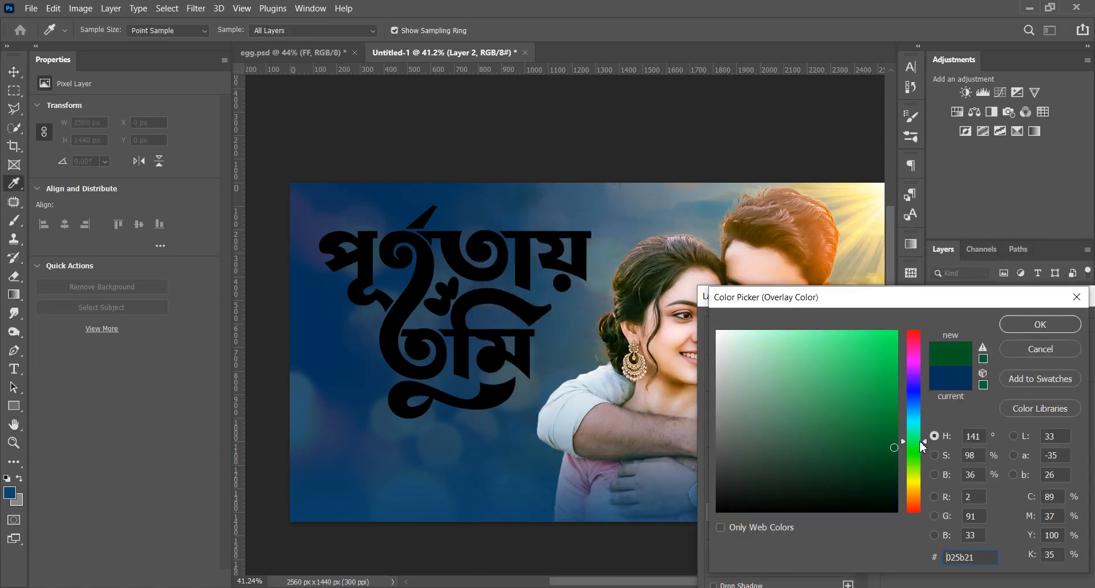
pyautogui.moveTo(924, 455); pyautogui.dragTo(920, 423)
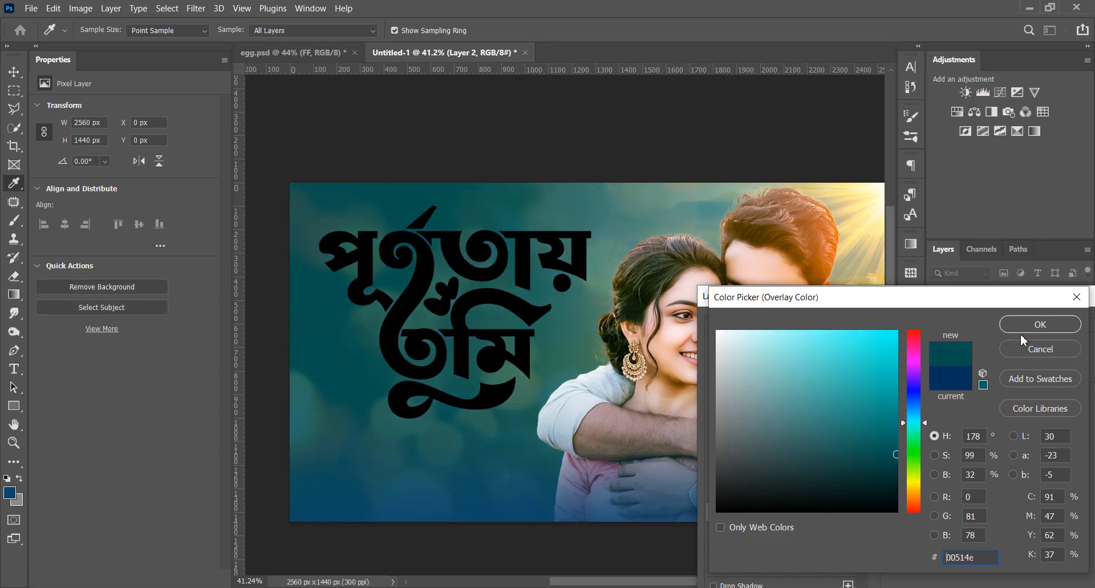
pyautogui.click(1032, 324)
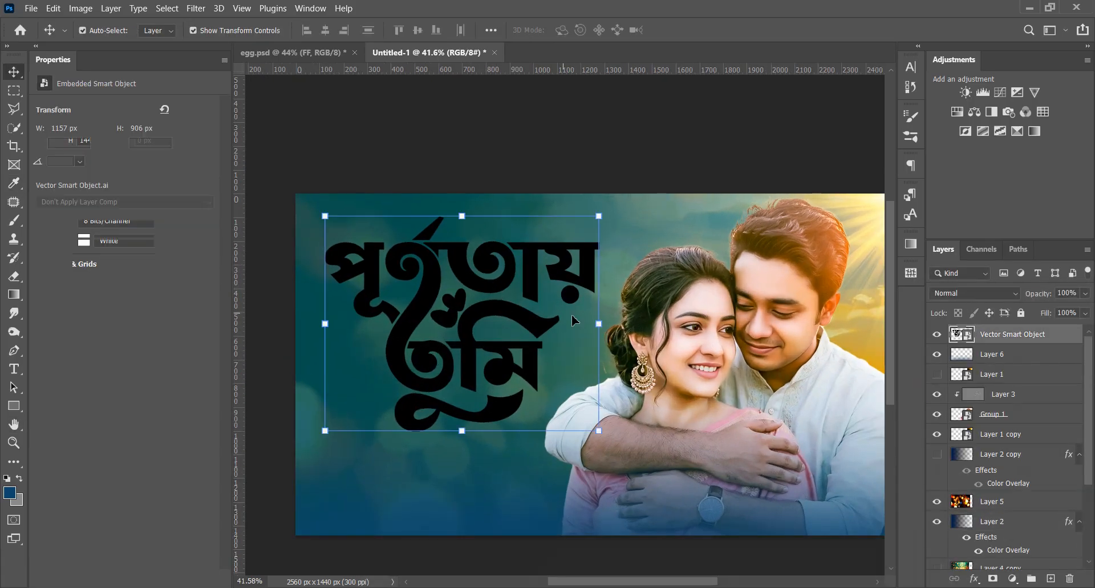
# Scale the Bengali lettering to about 1076 × 842 px and position it at X 135 px, Y 109 px
pyautogui.moveTo(599, 323); pyautogui.dragTo(580, 324)
pyautogui.moveTo(492, 280); pyautogui.dragTo(495, 275)
pyautogui.click(706, 30)
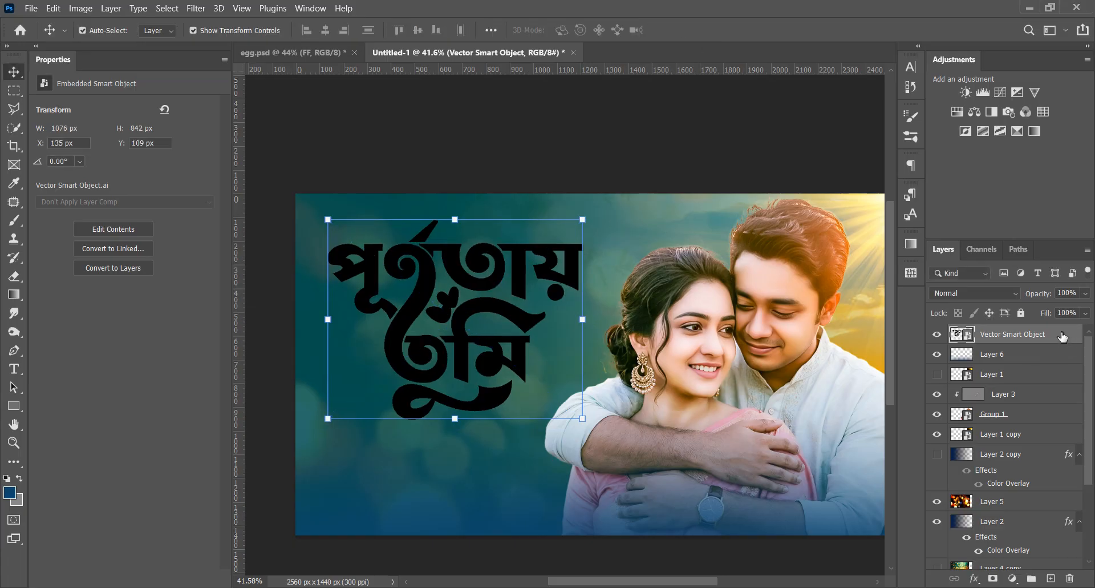
# Give the Bengali lettering a white #ffffff Color Overlay at 100% opacity
pyautogui.doubleClick(1063, 337)
pyautogui.moveTo(670, 242); pyautogui.dragTo(905, 209)
pyautogui.click(641, 420)
pyautogui.click(935, 264)
pyautogui.moveTo(798, 365); pyautogui.dragTo(484, 194)
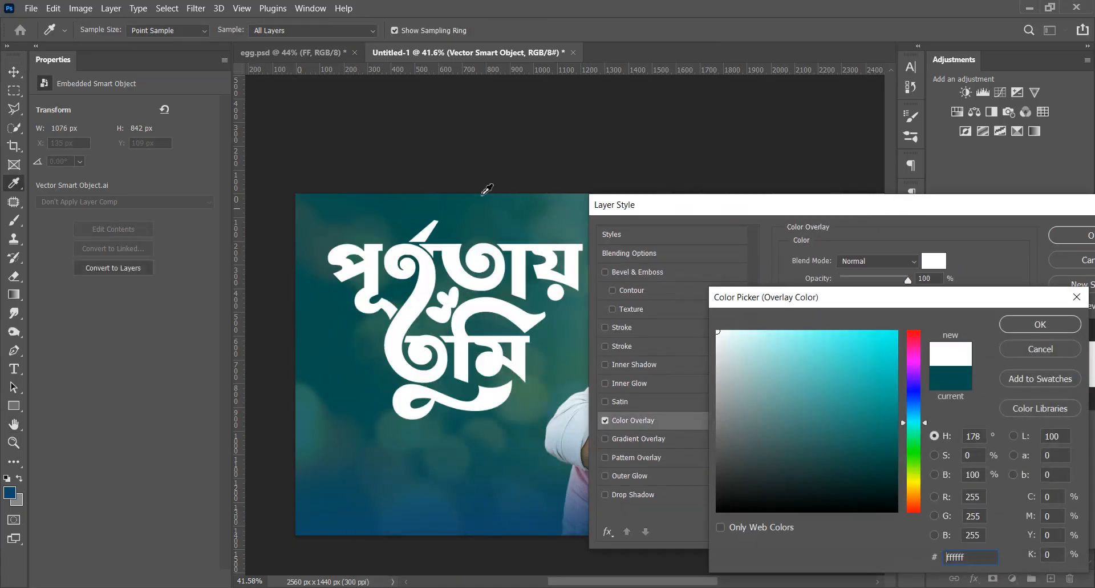
pyautogui.click(1041, 323)
# Add a black Drop Shadow in Normal mode to the lettering, adjust its size, distance and angle, and apply the layer style
pyautogui.click(656, 494)
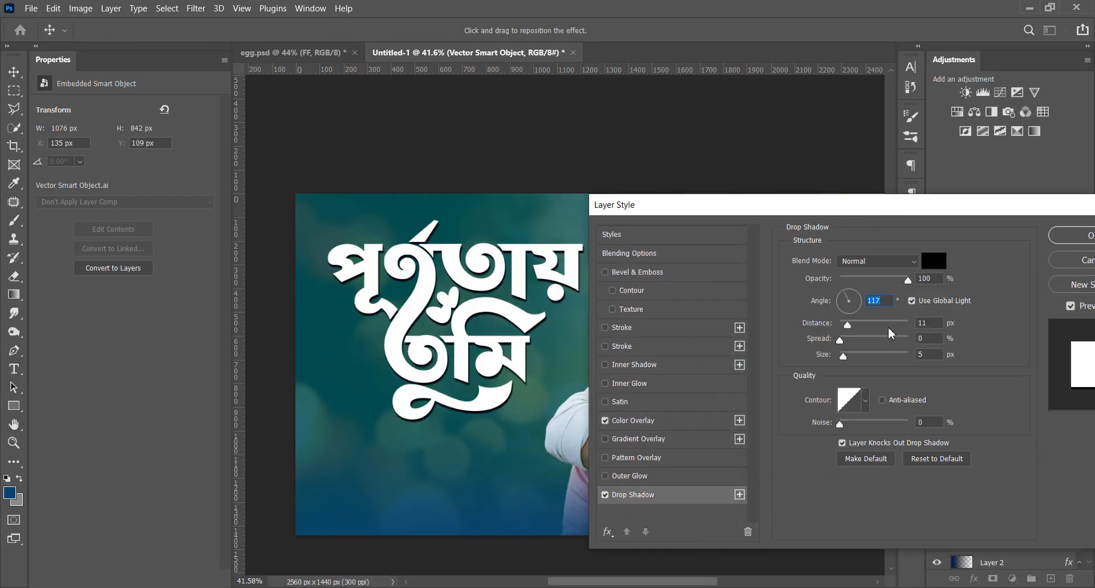
pyautogui.moveTo(845, 357); pyautogui.dragTo(846, 324)
pyautogui.moveTo(842, 296); pyautogui.dragTo(847, 320)
pyautogui.click(1071, 235)
pyautogui.click(481, 392)
pyautogui.scroll(-3, 511, 402)
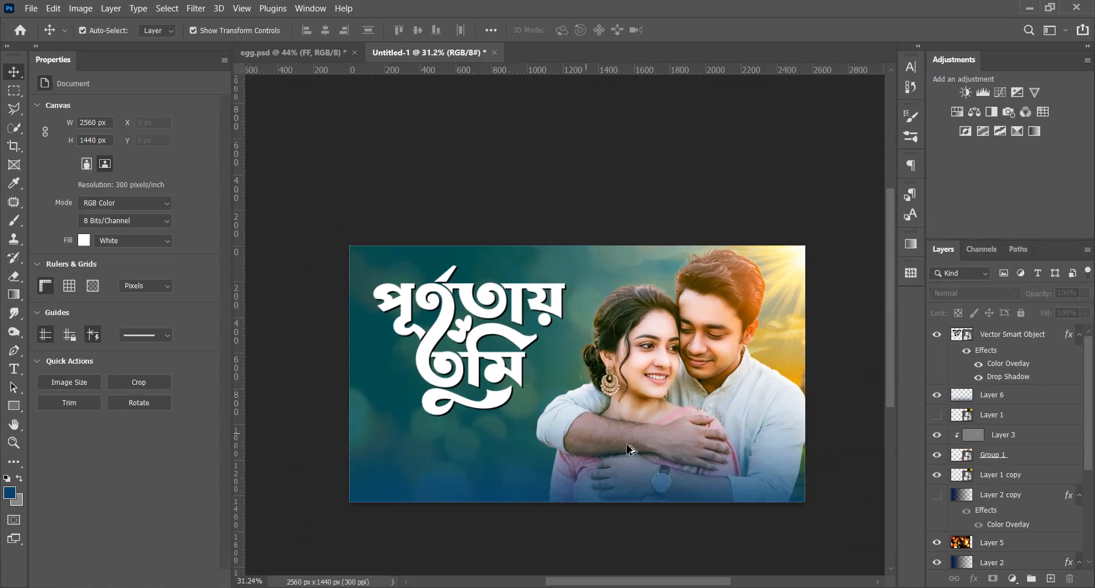
# Scale the Bengali lettering down to 23.38%, about 1031 × 807 px
pyautogui.scroll(2, 605, 400)
pyautogui.scroll(-1, 605, 342)
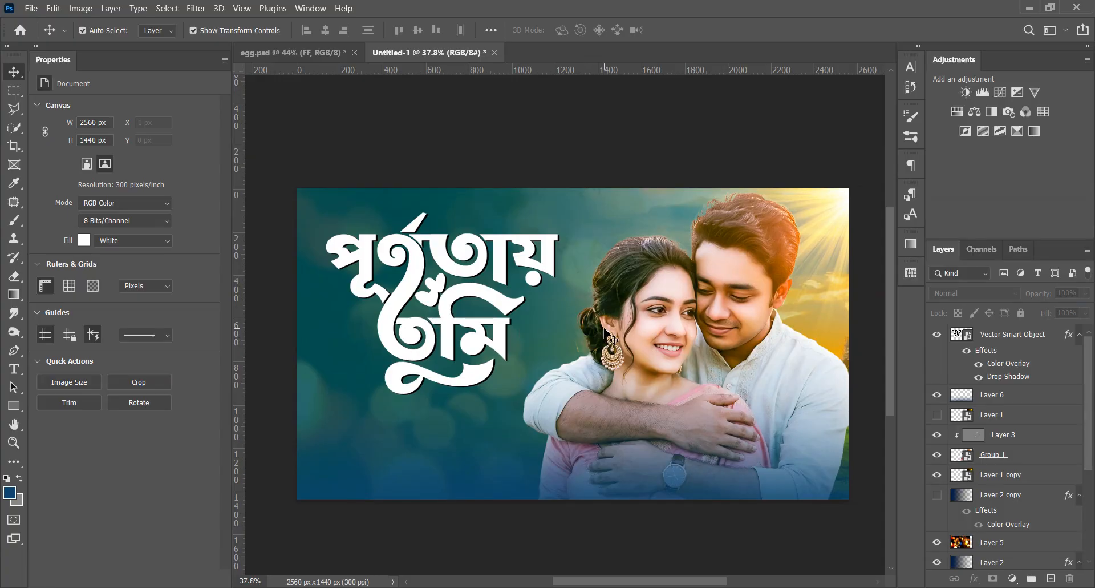
pyautogui.scroll(-1, 616, 337)
pyautogui.moveTo(576, 293); pyautogui.dragTo(573, 283)
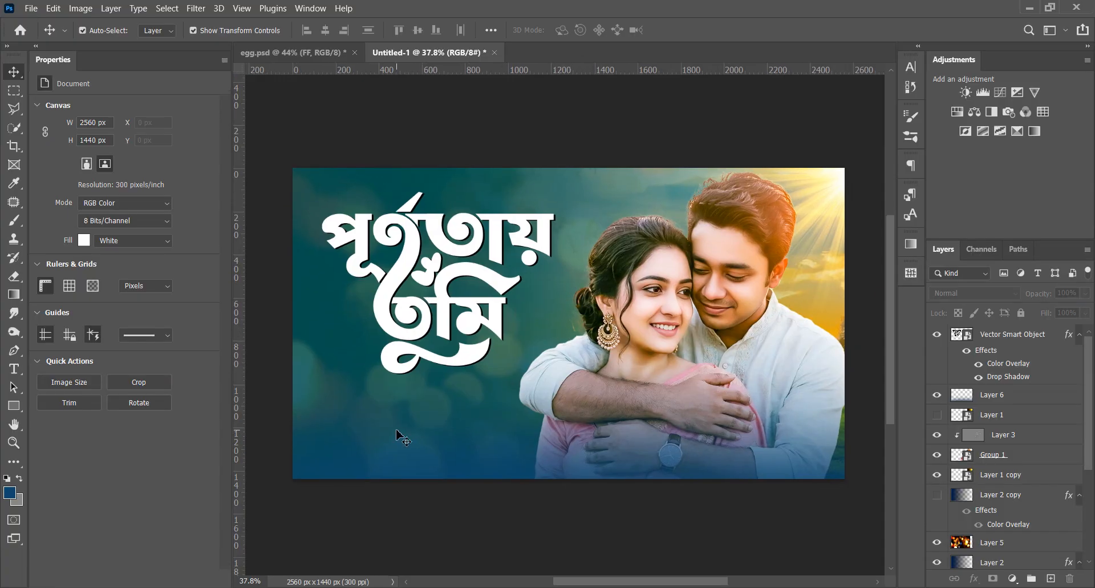
pyautogui.scroll(-1, 454, 282)
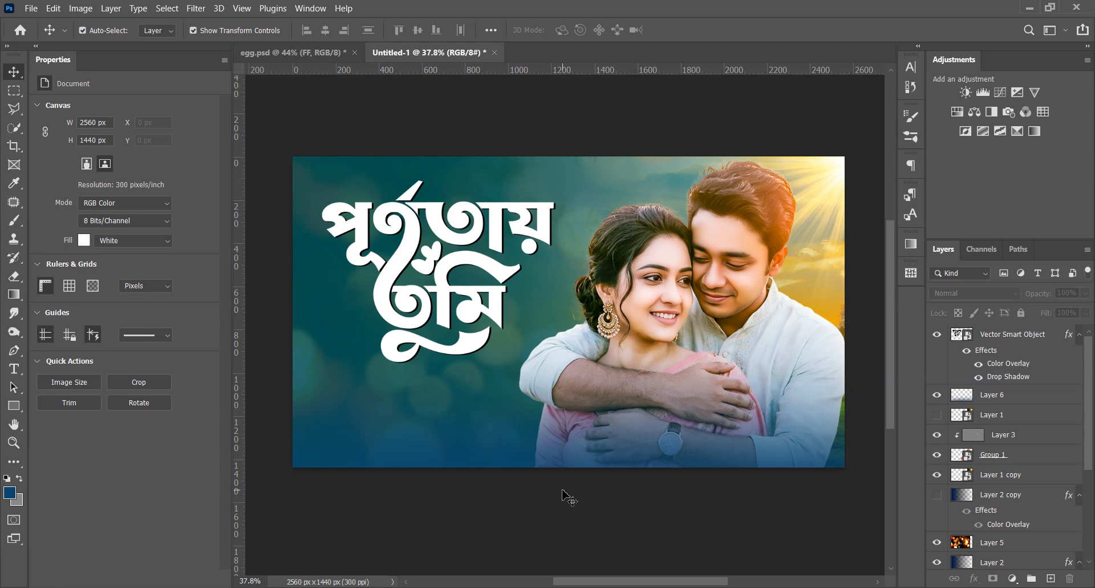
pyautogui.click(493, 269)
pyautogui.moveTo(553, 361); pyautogui.dragTo(543, 353)
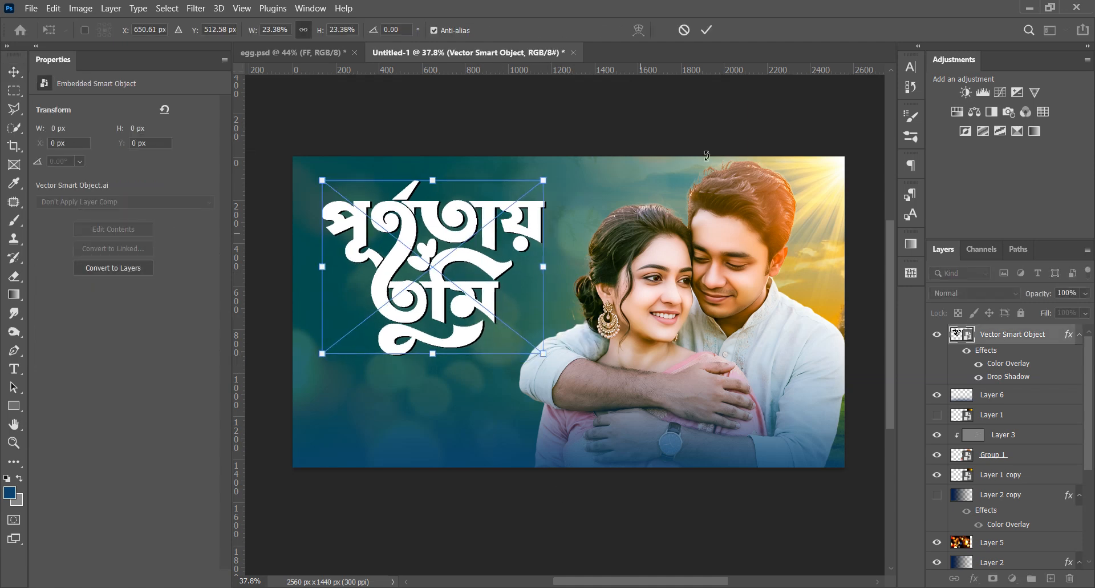
pyautogui.click(708, 30)
pyautogui.click(593, 542)
pyautogui.scroll(1, 579, 537)
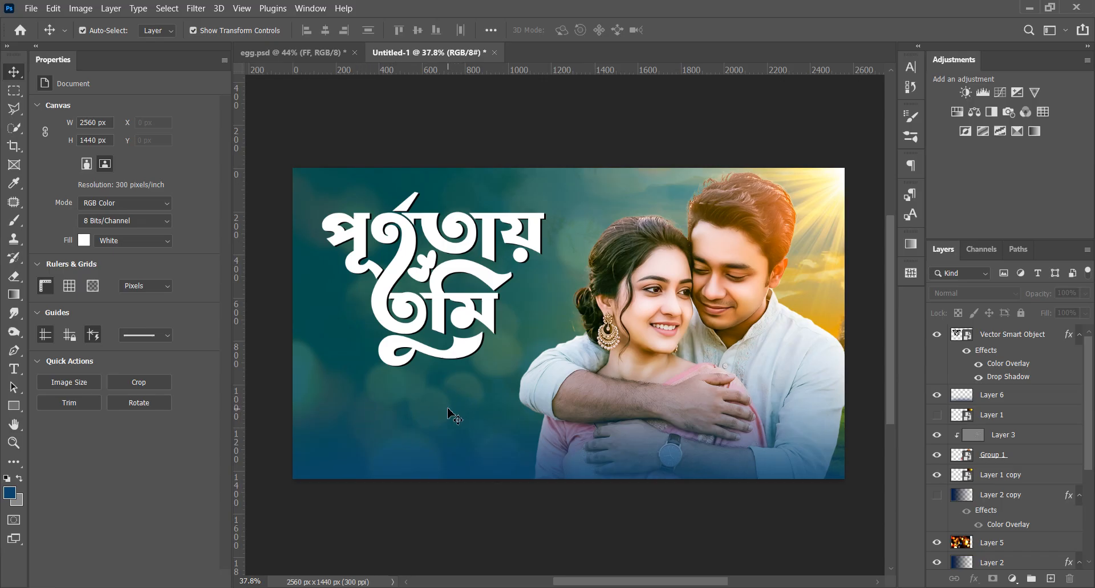
# Move the Bengali lettering slightly upward and scale it to 21.99%, about 968 × 758 px
pyautogui.scroll(1, 407, 381)
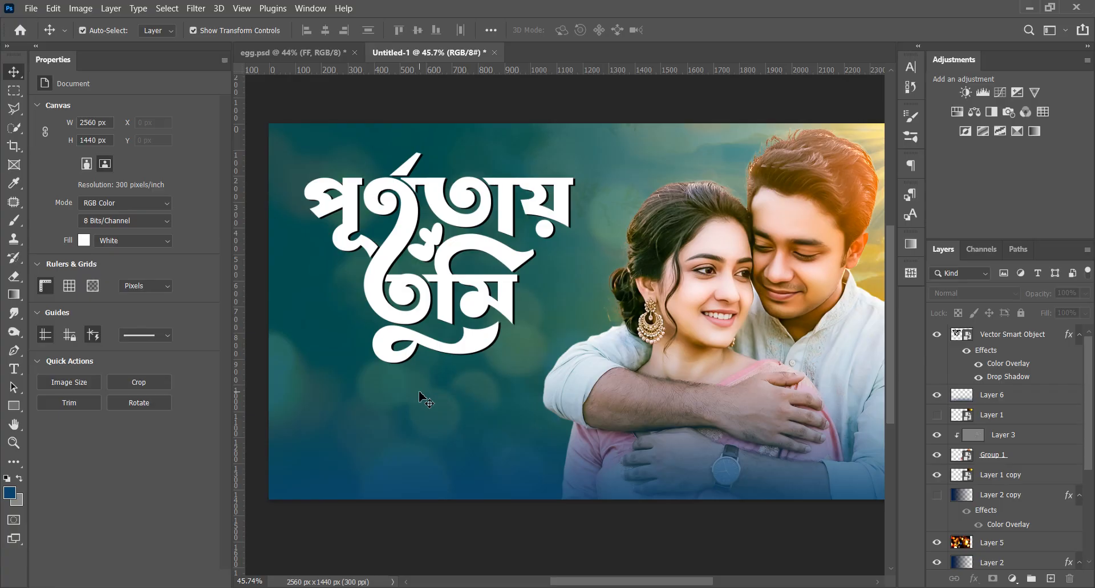
pyautogui.moveTo(443, 290); pyautogui.dragTo(435, 275)
pyautogui.moveTo(430, 347); pyautogui.dragTo(430, 335)
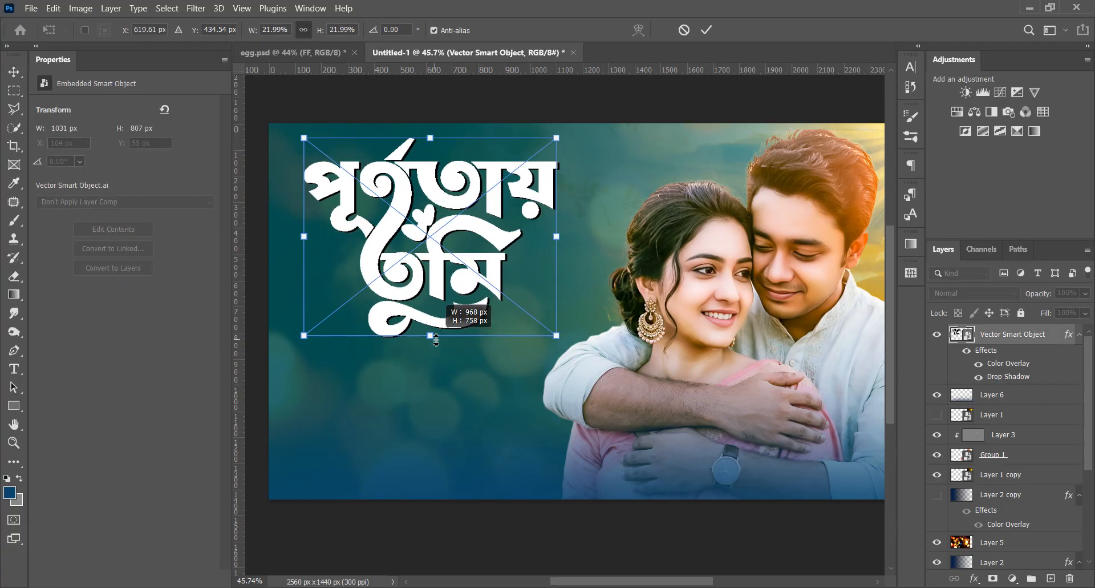
pyautogui.click(713, 32)
pyautogui.click(519, 540)
pyautogui.scroll(-1, 300, 410)
pyautogui.scroll(1, 290, 341)
# Draw a black rectangle about 758 × 161 px with 20 px rounded corners beneath the lettering
pyautogui.click(15, 409)
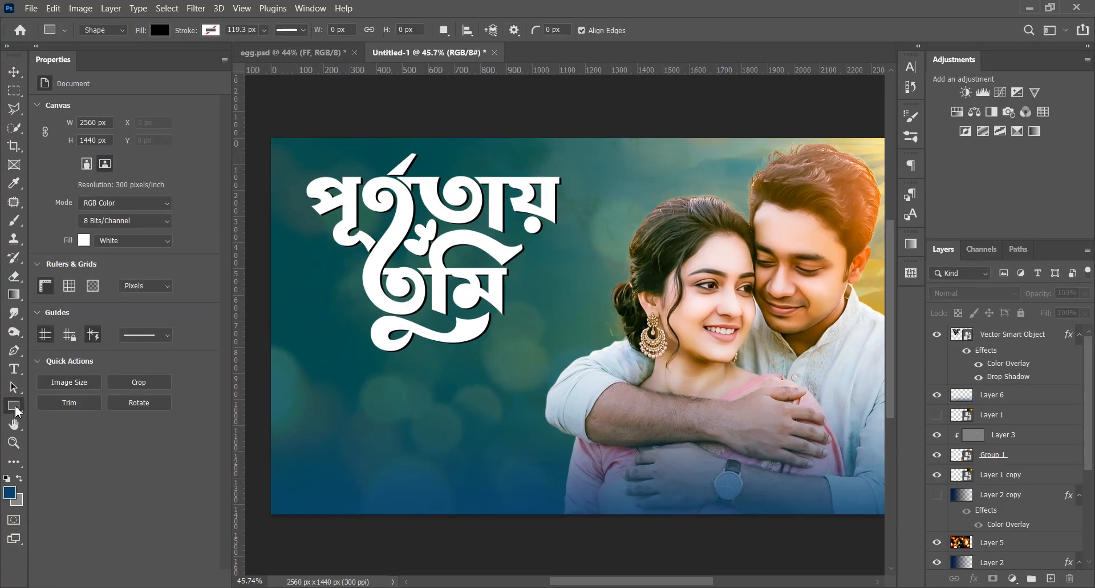
pyautogui.click(65, 403)
pyautogui.moveTo(317, 379); pyautogui.dragTo(515, 421)
pyautogui.moveTo(329, 392); pyautogui.dragTo(322, 379)
pyautogui.click(938, 335)
pyautogui.click(937, 334)
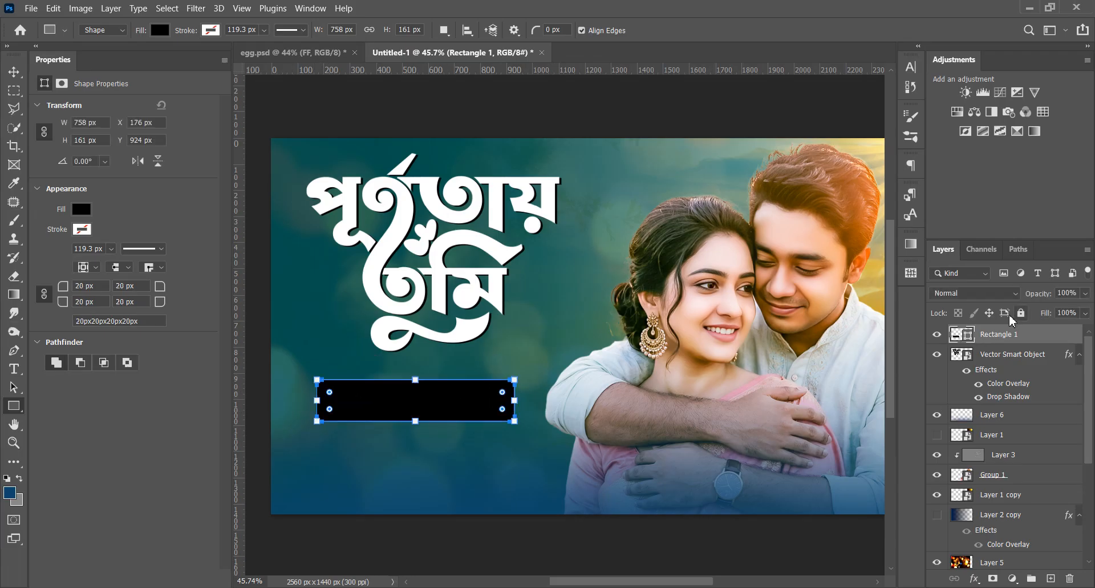
# Lower the rounded rectangle's layer opacity to 0% and add a Stroke effect to it
pyautogui.moveTo(1038, 294); pyautogui.dragTo(14, 72)
pyautogui.doubleClick(1052, 334)
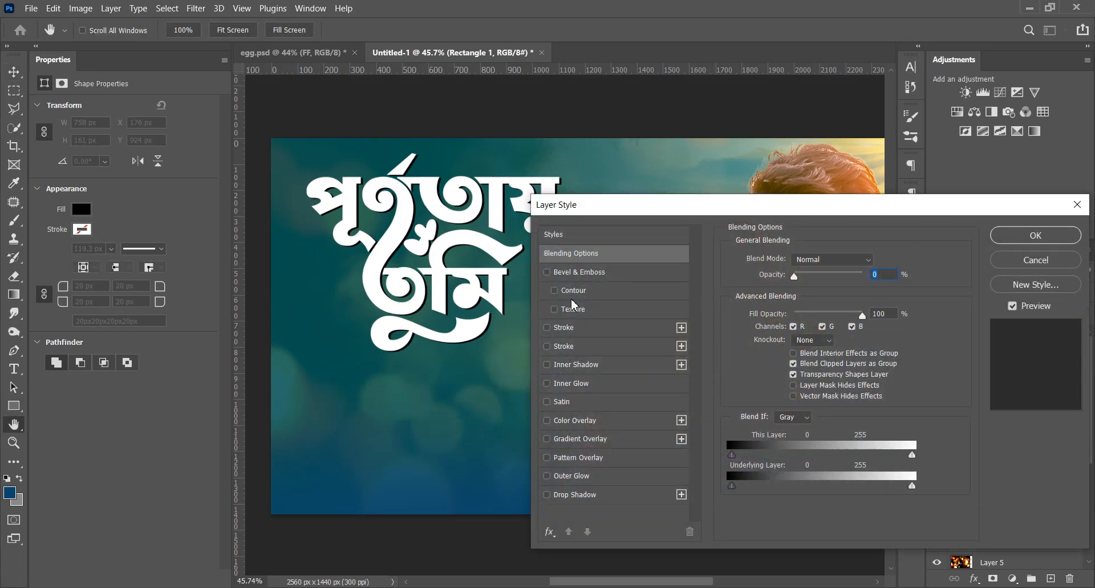
pyautogui.click(563, 327)
pyautogui.click(765, 363)
pyautogui.click(1053, 330)
pyautogui.click(1024, 239)
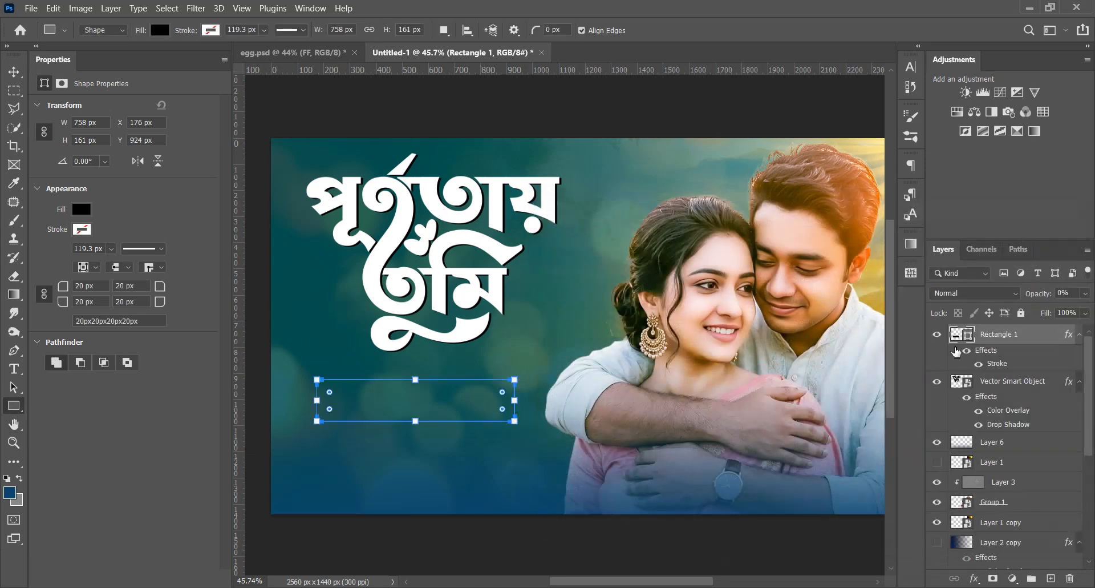
# Set the rounded rectangle's layer opacity to 100% and fill to 0%, and recolor its 10 px stroke white
pyautogui.moveTo(1039, 294)
pyautogui.mouseDown()
pyautogui.moveTo(1093, 300)
pyautogui.moveTo(626, 443)
pyautogui.mouseUp()
pyautogui.doubleClick(995, 368)
pyautogui.click(771, 368)
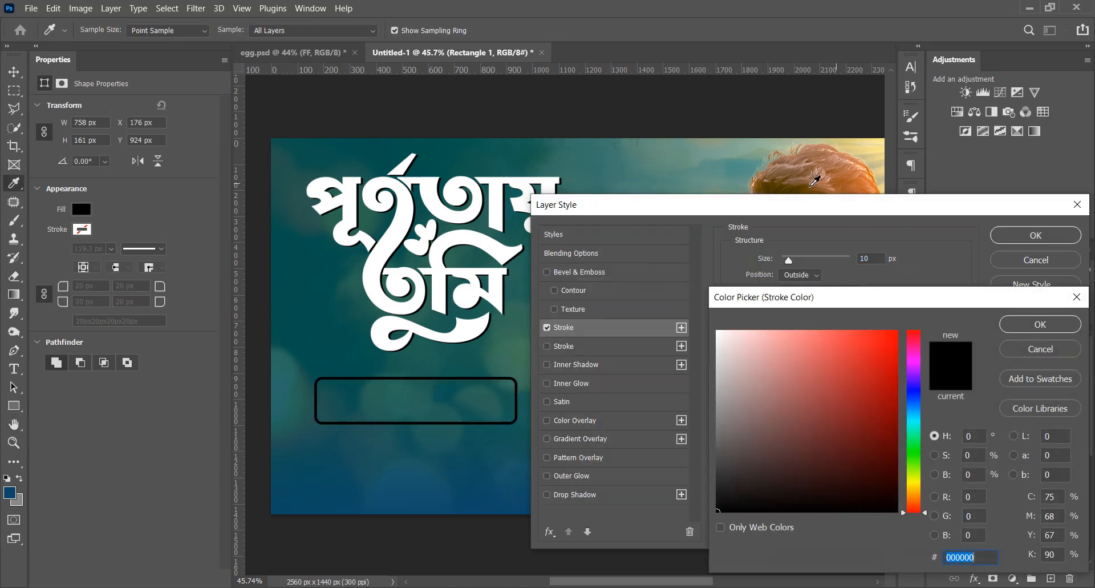
pyautogui.click(854, 178)
pyautogui.click(913, 484)
pyautogui.moveTo(892, 458); pyautogui.dragTo(901, 328)
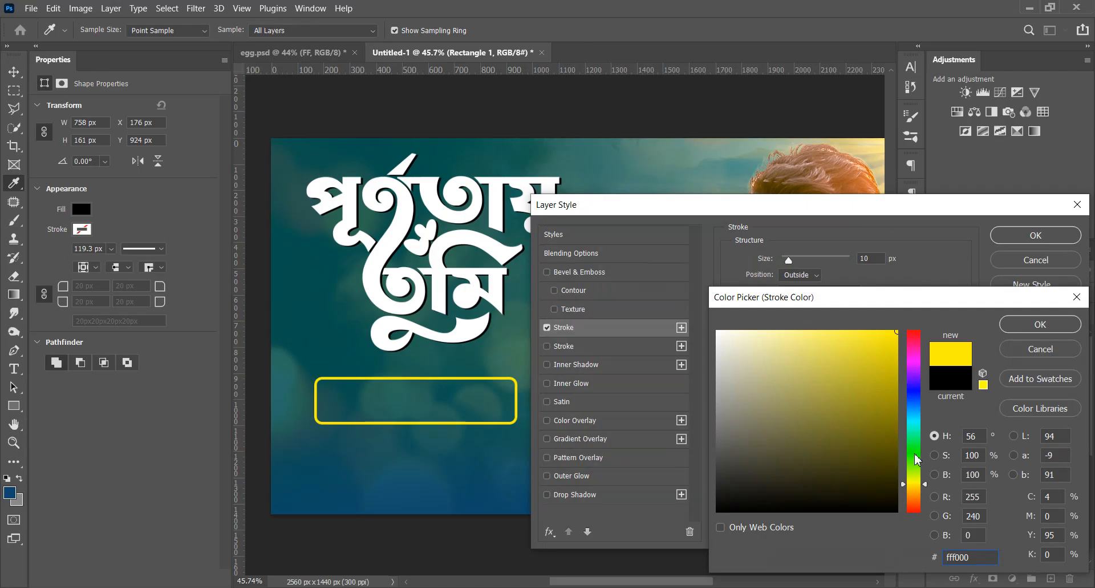
pyautogui.click(915, 492)
pyautogui.moveTo(805, 432); pyautogui.dragTo(632, 245)
pyautogui.click(1037, 320)
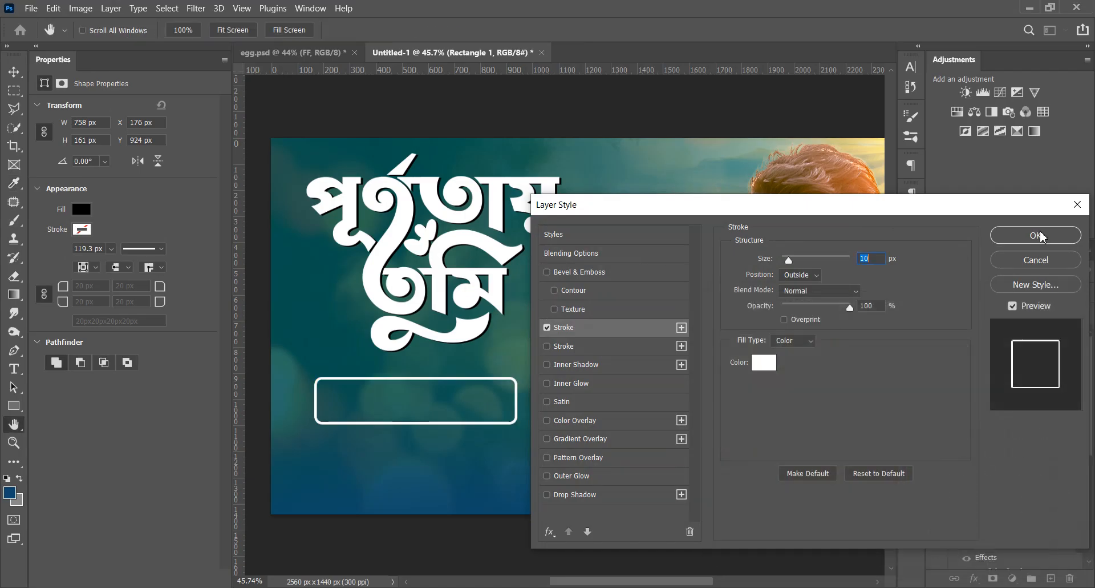
pyautogui.click(1039, 235)
# Move the Bengali lettering down and slightly left, and lower the outlined rectangle beneath it
pyautogui.click(14, 72)
pyautogui.click(266, 108)
pyautogui.moveTo(412, 304); pyautogui.dragTo(434, 338)
pyautogui.keyDown('shift'); pyautogui.click(419, 399); pyautogui.keyUp('shift')
pyautogui.click(434, 427)
pyautogui.keyDown('shift'); pyautogui.click(434, 304); pyautogui.keyUp('shift')
pyautogui.click(413, 419)
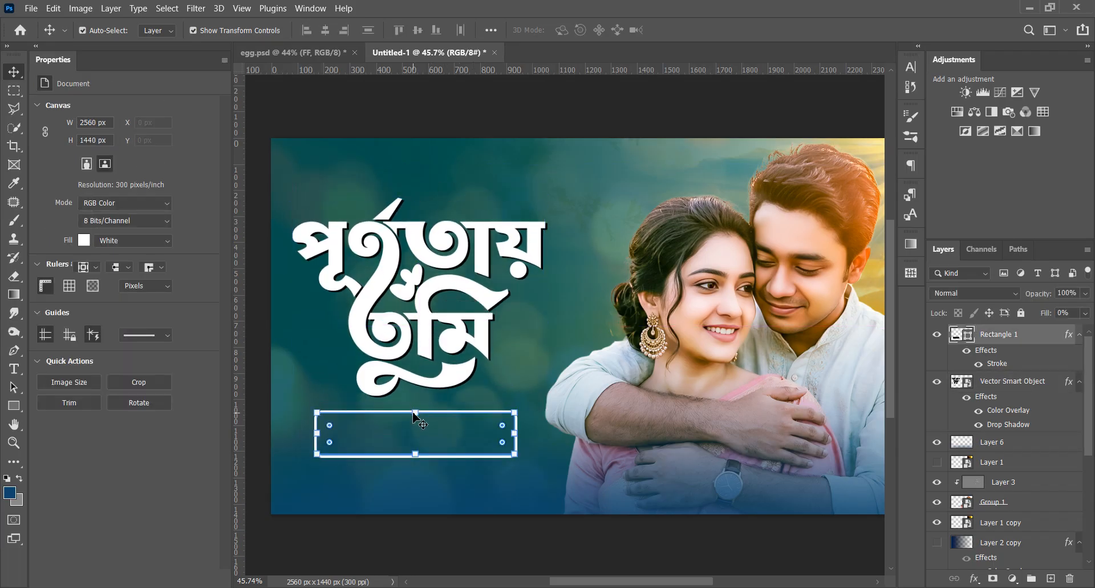
pyautogui.click(292, 348)
# Add the text "full natok" inside the outlined rectangle
pyautogui.scroll(3, 336, 432)
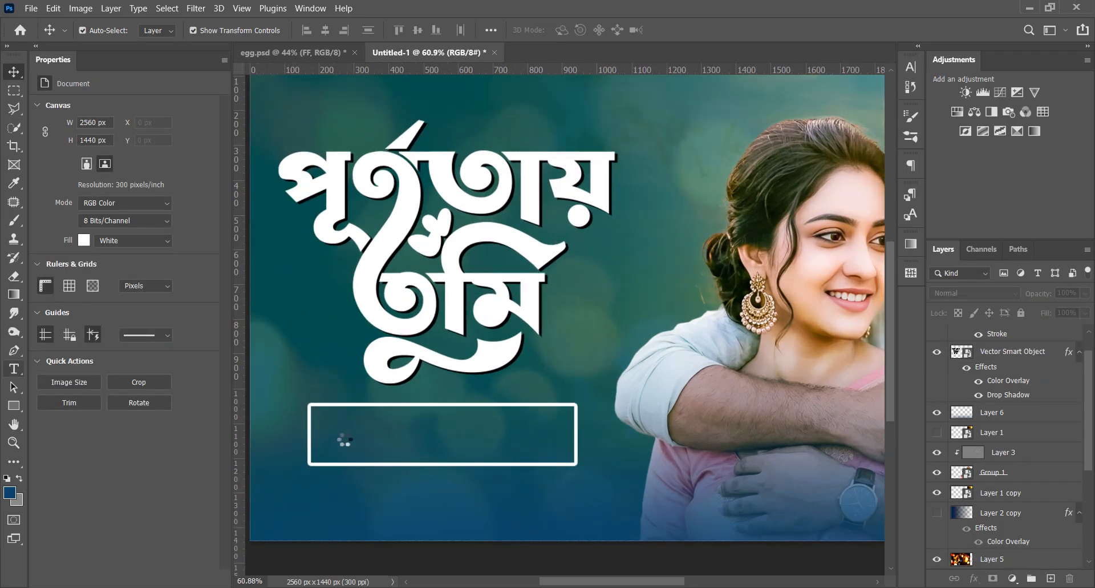
pyautogui.click(340, 433)
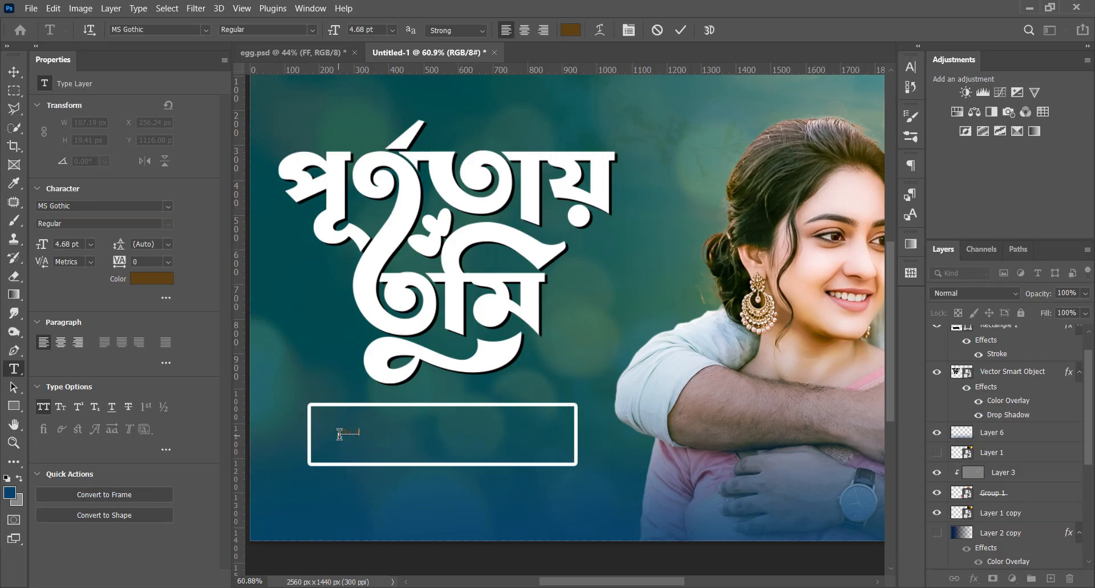
pyautogui.click(14, 72)
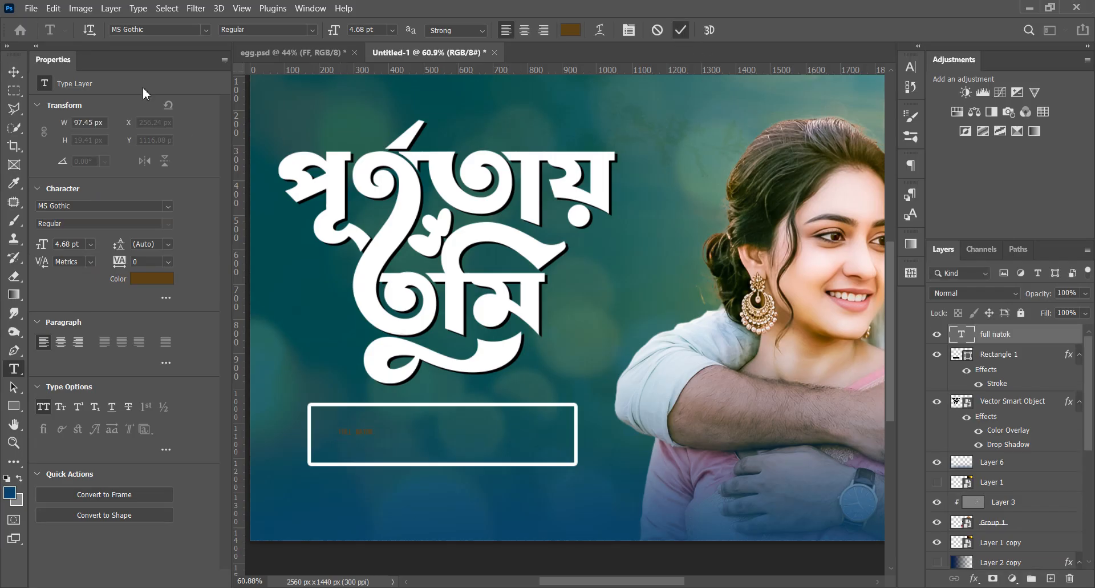
# Color the "full natok" text white and scale it up to 30.71 pt, about 640 × 127 px
pyautogui.click(170, 280)
pyautogui.moveTo(822, 385); pyautogui.dragTo(711, 327)
pyautogui.click(1047, 324)
pyautogui.moveTo(372, 436); pyautogui.dragTo(512, 442)
pyautogui.click(707, 31)
# Change the "full natok" text's font to Montserrat Bold
pyautogui.click(911, 67)
pyautogui.click(815, 87)
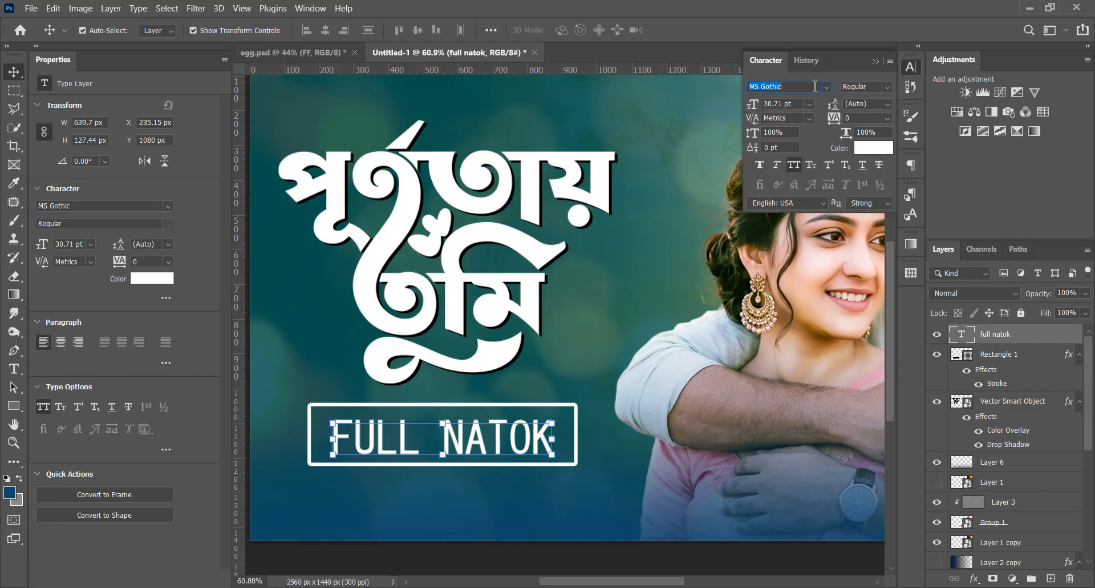
pyautogui.write('Montserrat')
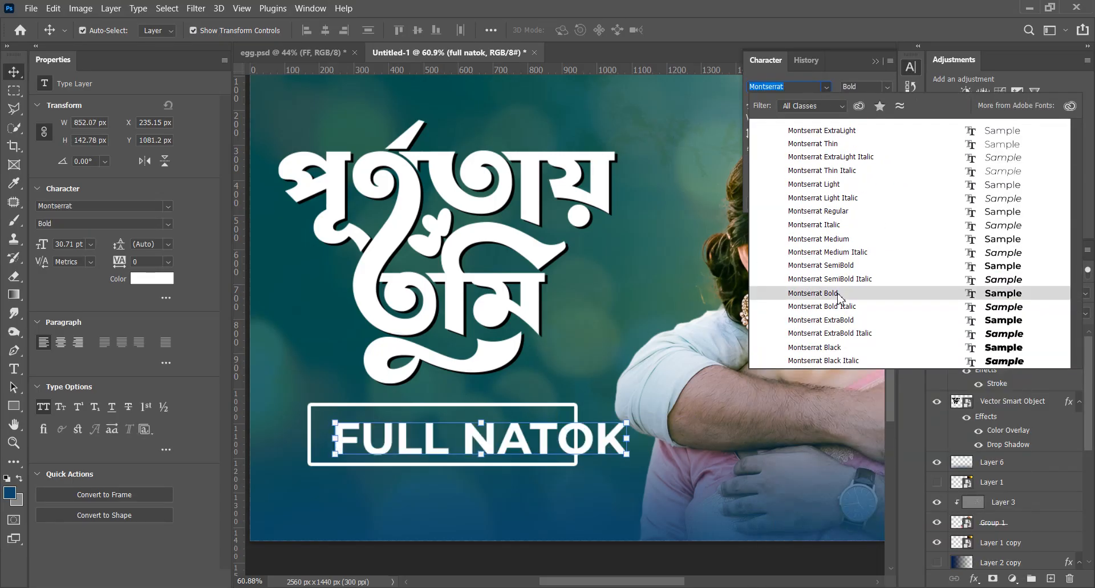
pyautogui.click(816, 293)
# Scale the "full natok" text down to 25.5 pt so it fits inside the outlined box, set in all caps
pyautogui.scroll(-1, 545, 454)
pyautogui.moveTo(545, 454); pyautogui.dragTo(530, 445)
pyautogui.hotkey('ctrl', 't')
pyautogui.moveTo(608, 436); pyautogui.dragTo(566, 437)
pyautogui.press('Return')
pyautogui.click(794, 165)
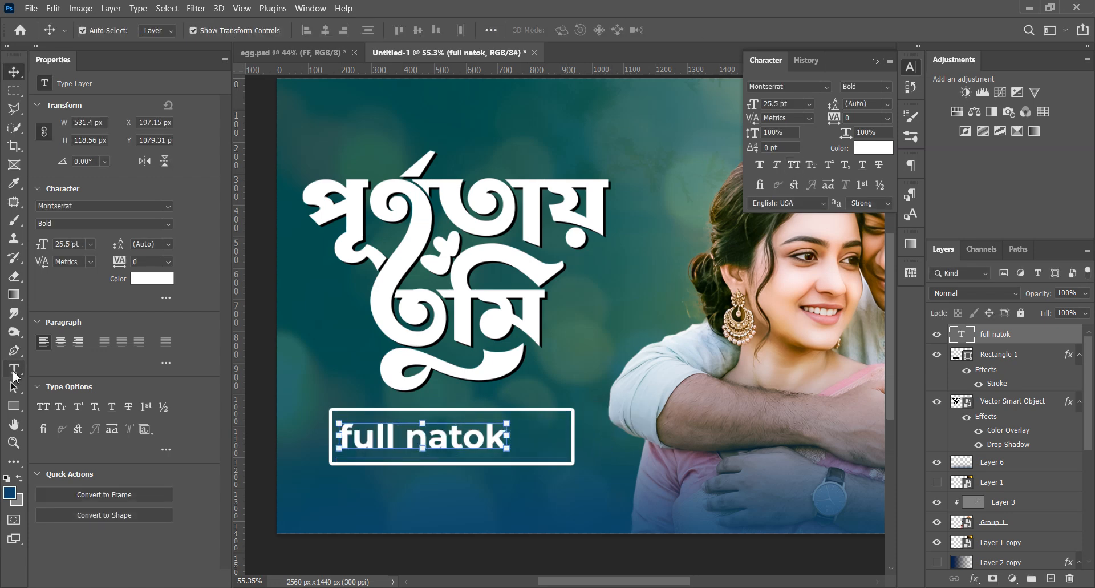
pyautogui.click(794, 165)
# Add a centered Lorem ipsum paragraph box about 916 × 130 px beneath the outlined rectangle and nudge it into place
pyautogui.click(558, 546)
pyautogui.press('t')
pyautogui.moveTo(309, 486); pyautogui.dragTo(600, 520)
pyautogui.click(524, 30)
pyautogui.click(14, 72)
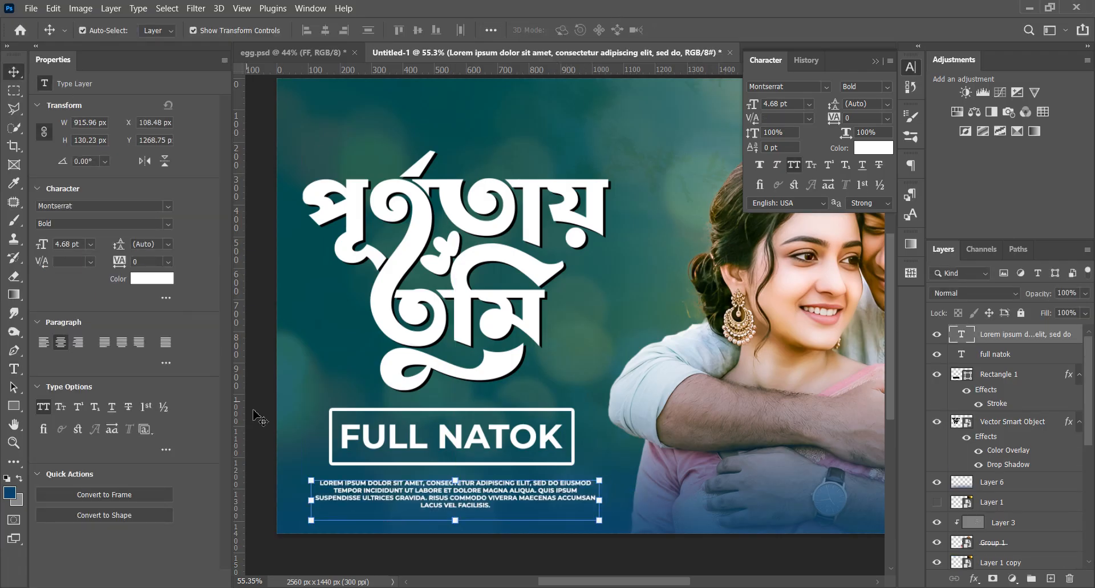
pyautogui.moveTo(451, 506); pyautogui.dragTo(448, 503)
pyautogui.click(422, 538)
# Duplicate the "full natok" text, place the copy above the Bengali lettering and turn off its all caps
pyautogui.scroll(-7, 414, 537)
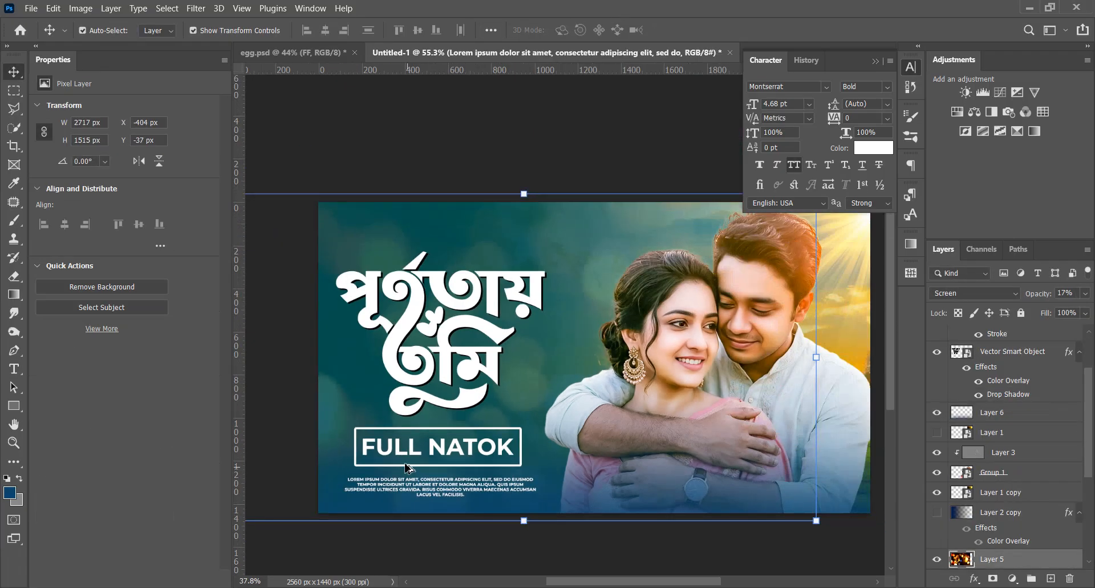
pyautogui.click(442, 550)
pyautogui.scroll(7, 396, 317)
pyautogui.scroll(-3, 437, 353)
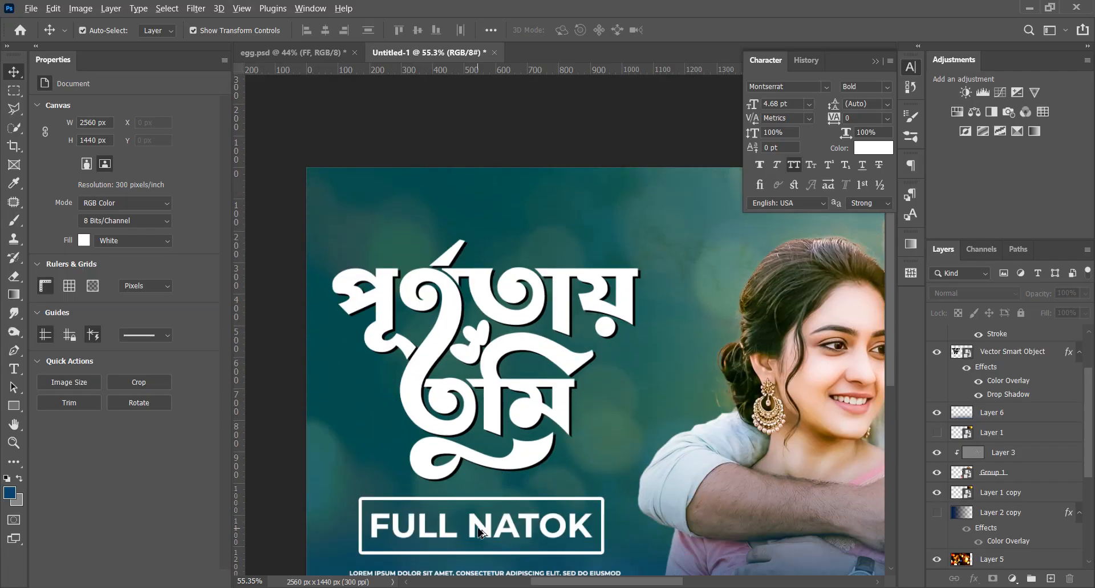
pyautogui.moveTo(479, 526); pyautogui.dragTo(507, 217)
pyautogui.scroll(3, 459, 212)
pyautogui.scroll(4, 459, 223)
pyautogui.click(794, 165)
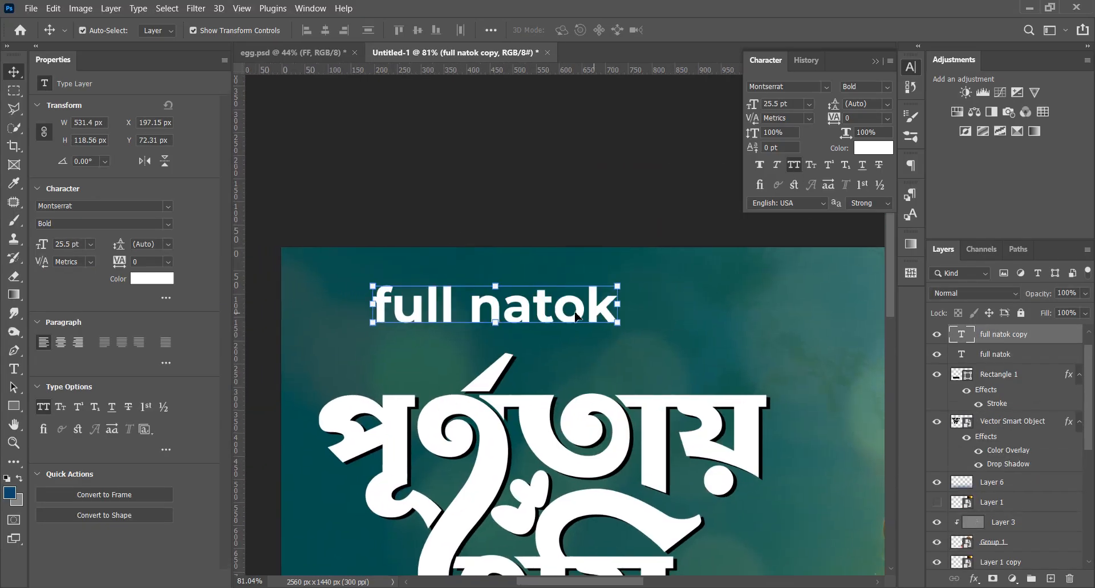
# Replace the copied text with "Created By Grafinary"
pyautogui.doubleClick(543, 311)
pyautogui.hotkey('ctrl', 'a')
pyautogui.write('Created')
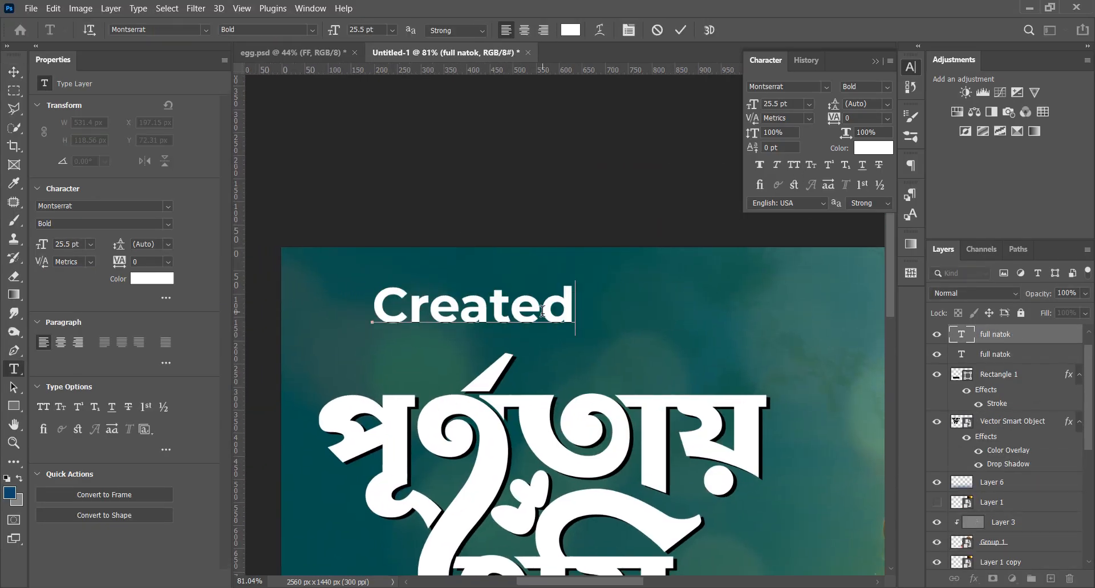
pyautogui.write(' By Grafinary')
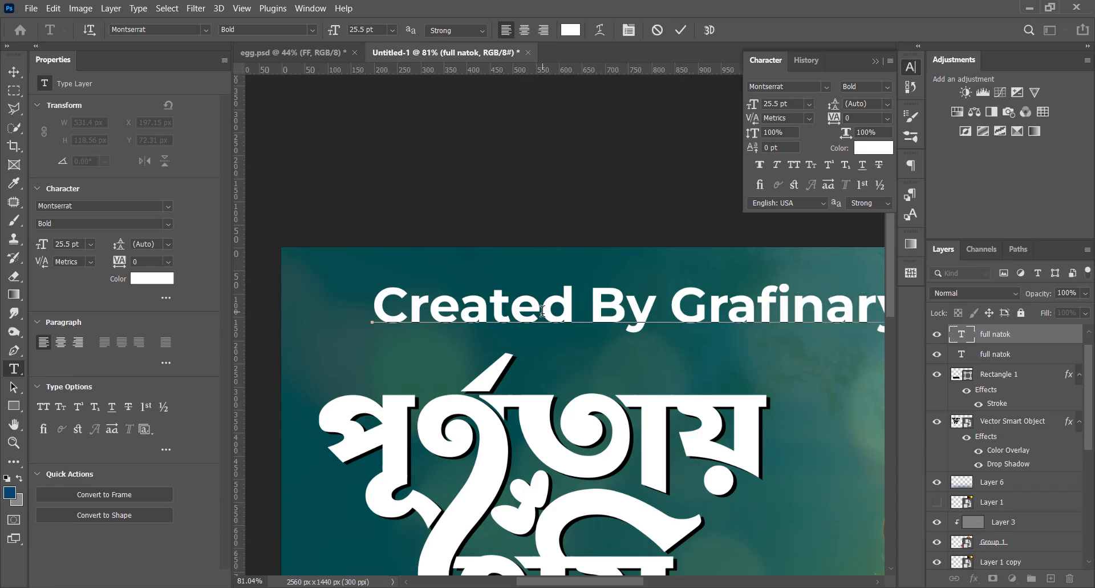
pyautogui.click(687, 33)
pyautogui.press('v')
# Set the credit line to Montserrat Medium and scale it down to 8.43 pt, about 368 × 39 px
pyautogui.scroll(-3, 535, 374)
pyautogui.click(879, 86)
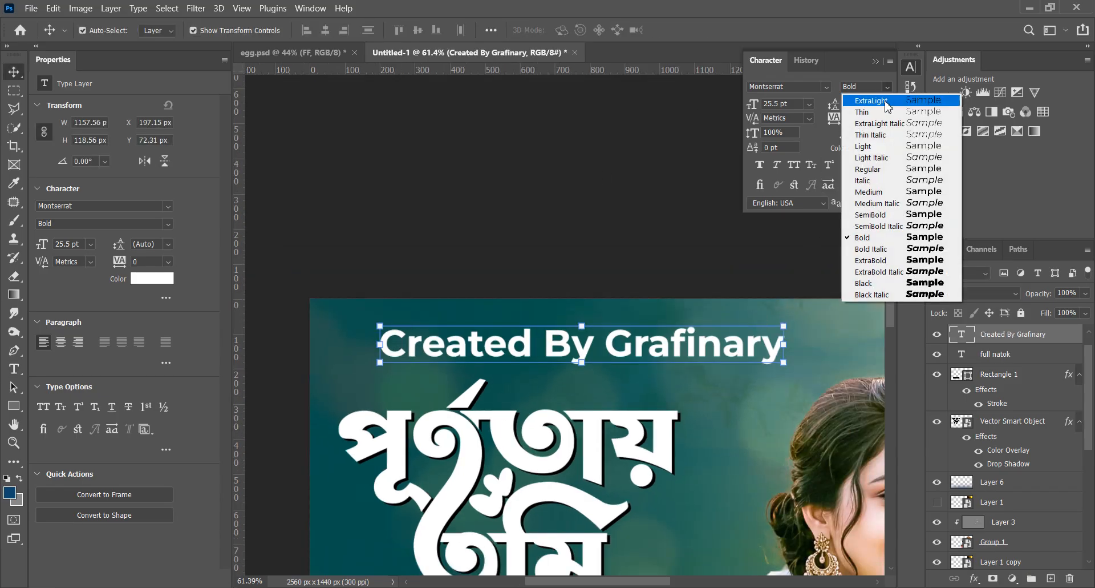
pyautogui.click(876, 187)
pyautogui.moveTo(775, 346); pyautogui.dragTo(514, 346)
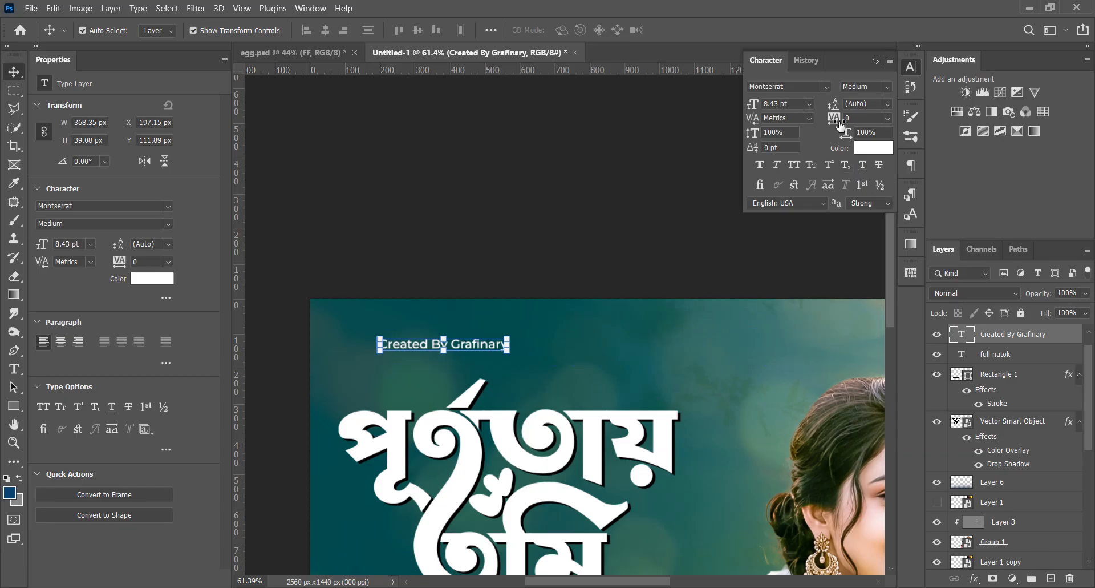
# Widen the credit line's tracking to 1020 and move it up and left near the banner's upper-left corner
pyautogui.moveTo(841, 124)
pyautogui.mouseDown()
pyautogui.moveTo(884, 123)
pyautogui.moveTo(824, 115)
pyautogui.mouseUp()
pyautogui.moveTo(690, 347); pyautogui.dragTo(664, 305)
pyautogui.click(514, 178)
pyautogui.scroll(-5, 525, 274)
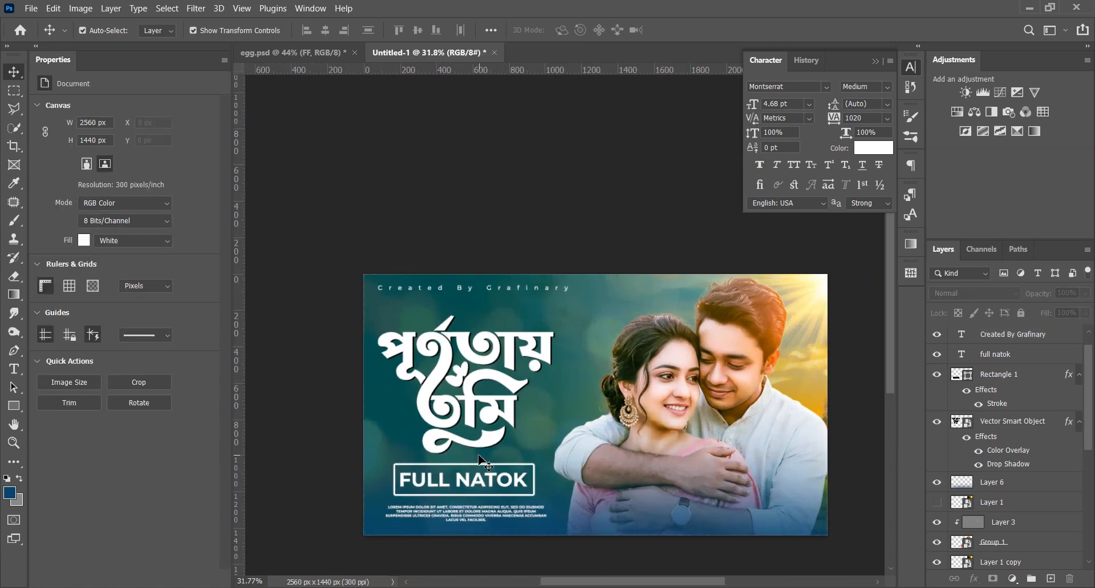
# Nudge the Bengali lettering slightly upward and the credit line slightly downward
pyautogui.scroll(1, 491, 328)
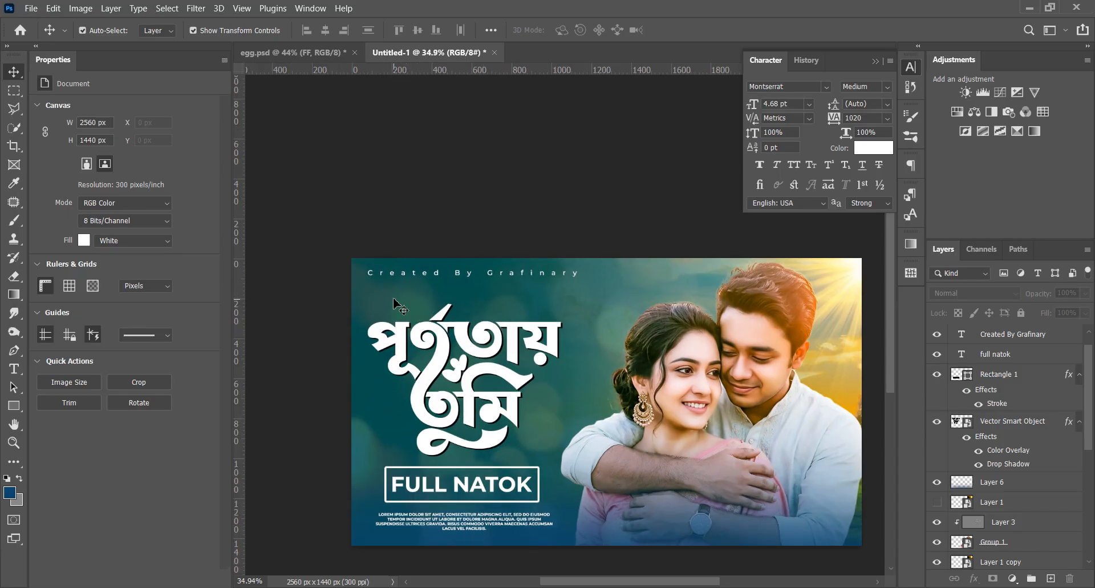
pyautogui.scroll(-3, 352, 346)
pyautogui.scroll(2, 449, 334)
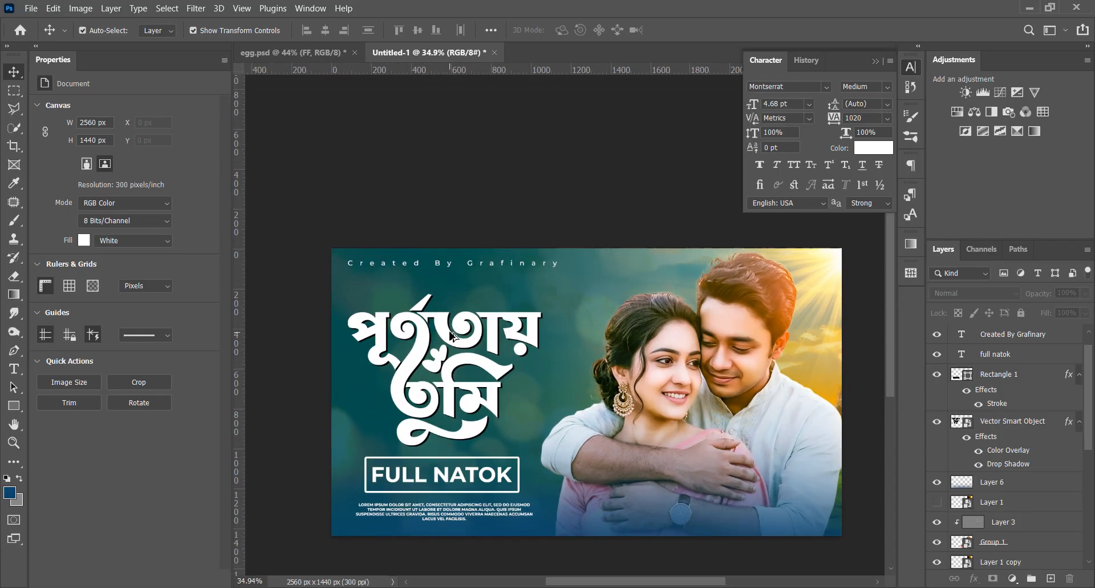
pyautogui.moveTo(442, 327); pyautogui.dragTo(442, 323)
pyautogui.moveTo(453, 267); pyautogui.dragTo(448, 274)
pyautogui.click(308, 285)
pyautogui.scroll(-2, 353, 298)
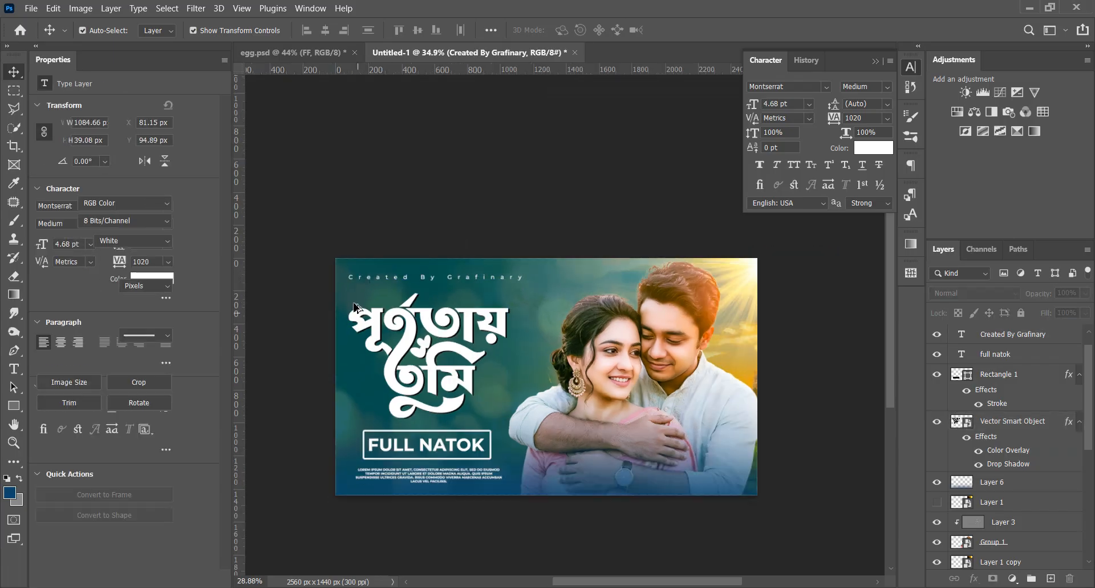
pyautogui.moveTo(422, 354); pyautogui.dragTo(401, 317)
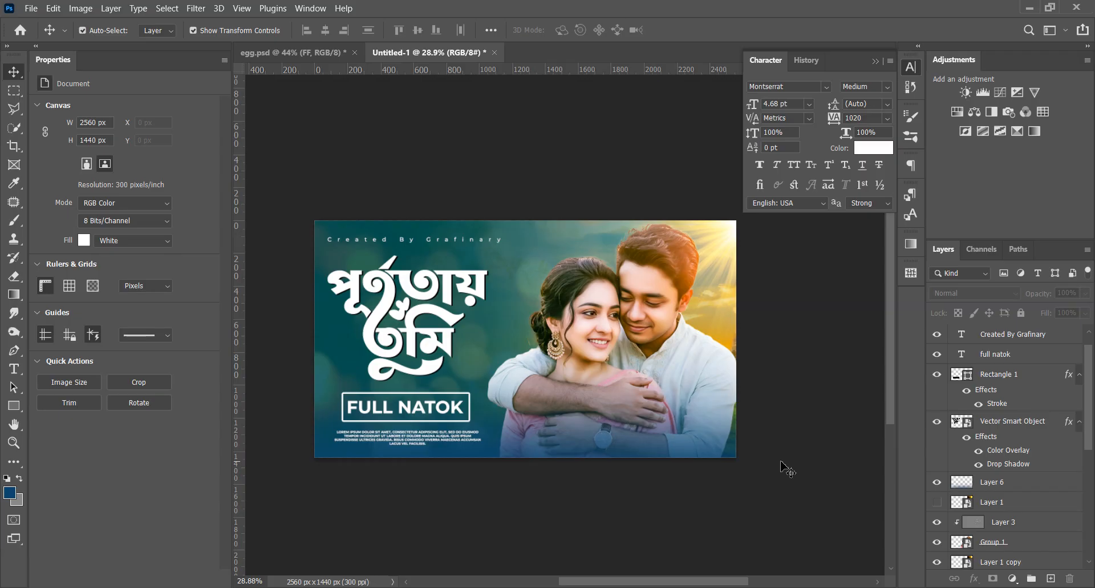
pyautogui.scroll(2, 533, 446)
pyautogui.scroll(-3, 1009, 473)
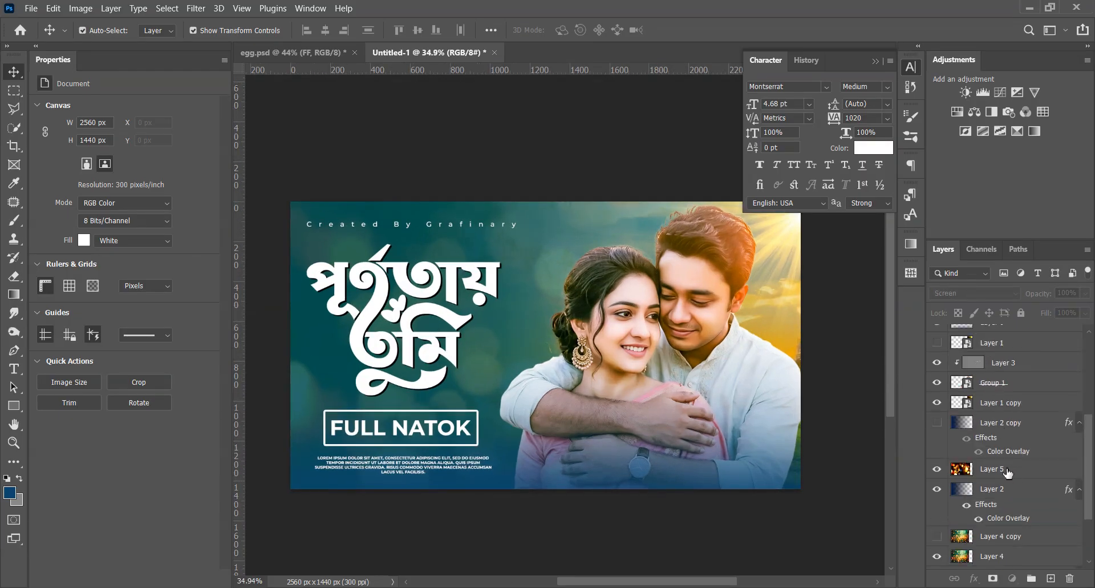
pyautogui.click(1009, 471)
pyautogui.click(195, 8)
pyautogui.moveTo(320, 179)
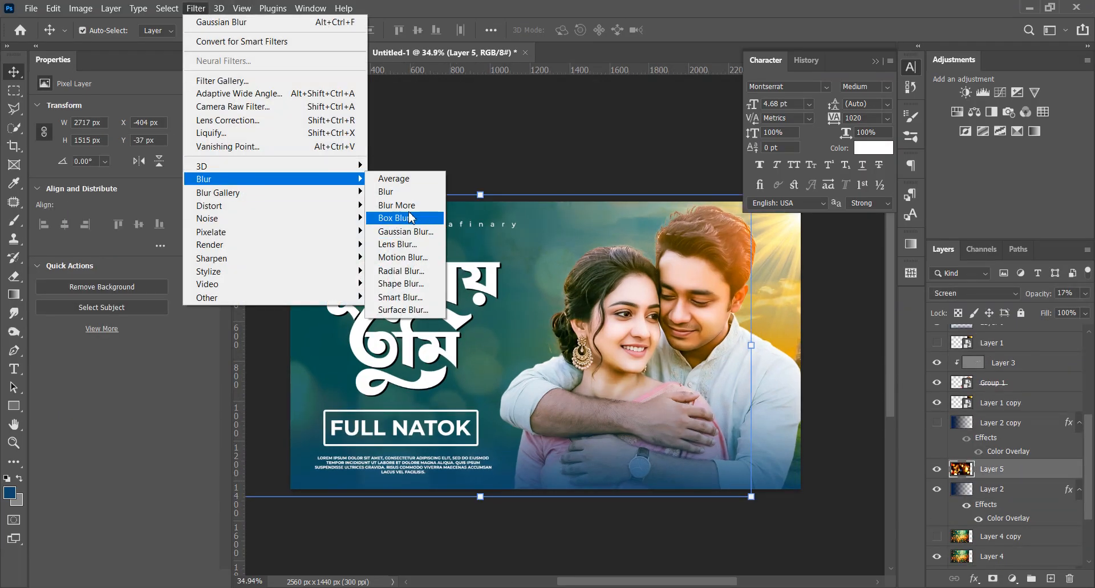
pyautogui.click(410, 259)
pyautogui.moveTo(723, 371)
pyautogui.mouseDown()
pyautogui.moveTo(753, 371)
pyautogui.moveTo(719, 370)
pyautogui.mouseUp()
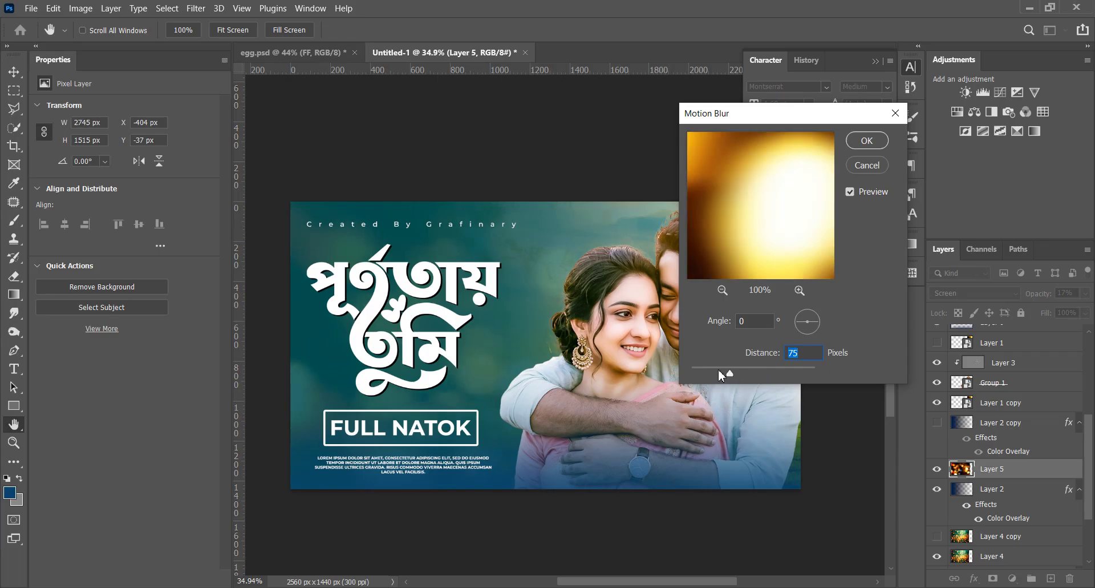
pyautogui.click(899, 115)
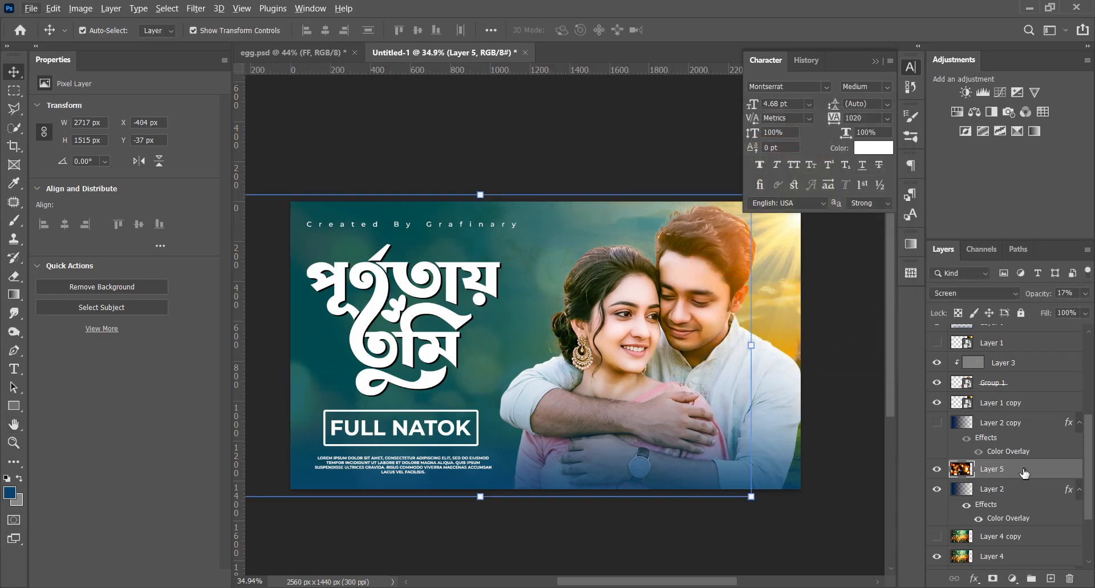
# Raise the bokeh layer's opacity to 100% and apply a Motion Blur with 0° angle and 50 px distance
pyautogui.moveTo(1027, 291); pyautogui.dragTo(1084, 292)
pyautogui.click(196, 8)
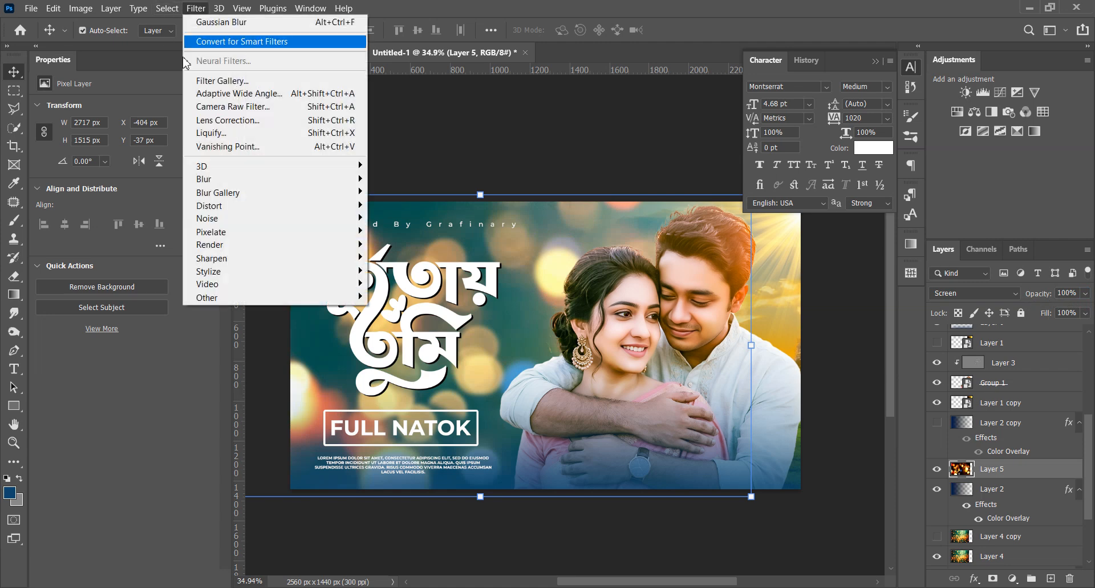
pyautogui.moveTo(228, 179)
pyautogui.click(410, 264)
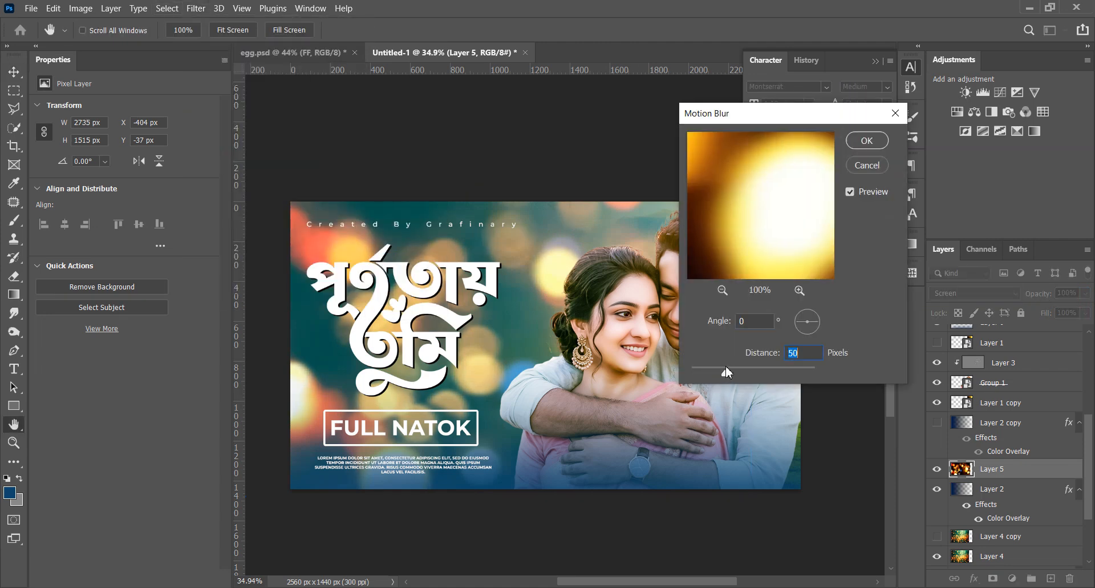
pyautogui.moveTo(725, 372)
pyautogui.mouseDown()
pyautogui.moveTo(760, 368)
pyautogui.moveTo(725, 369)
pyautogui.mouseUp()
pyautogui.click(858, 141)
# Lower the opacity of the motion-blurred bokeh layer so it blends softly into the background
pyautogui.click(1085, 293)
pyautogui.moveTo(1075, 310); pyautogui.dragTo(1050, 317)
pyautogui.click(850, 534)
pyautogui.scroll(-4, 510, 360)
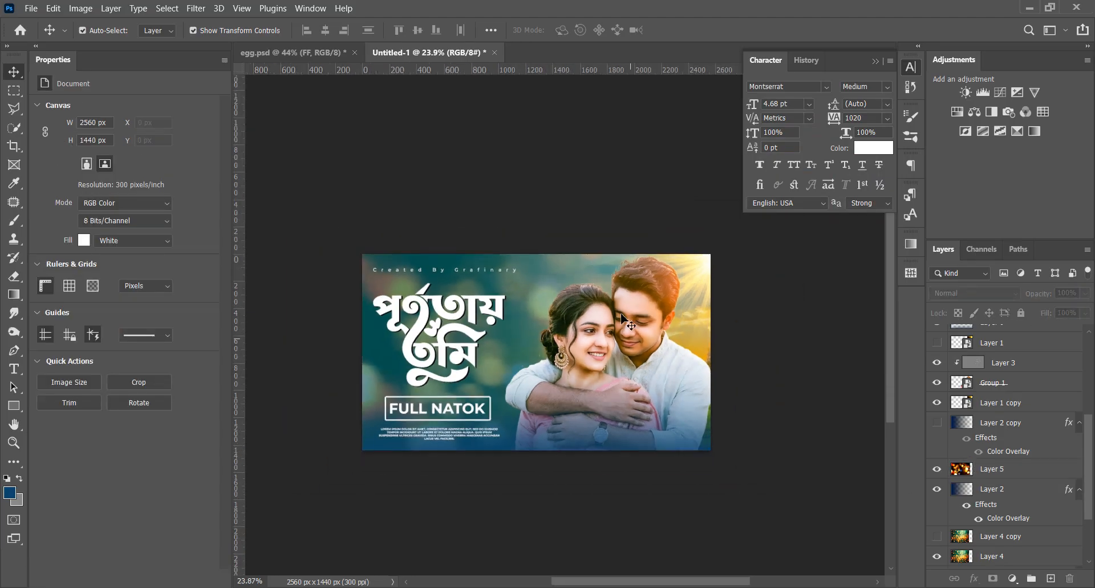
# Select the FULL NATOK text with its outlined rectangle and move both down over the placeholder paragraph
pyautogui.scroll(3, 439, 279)
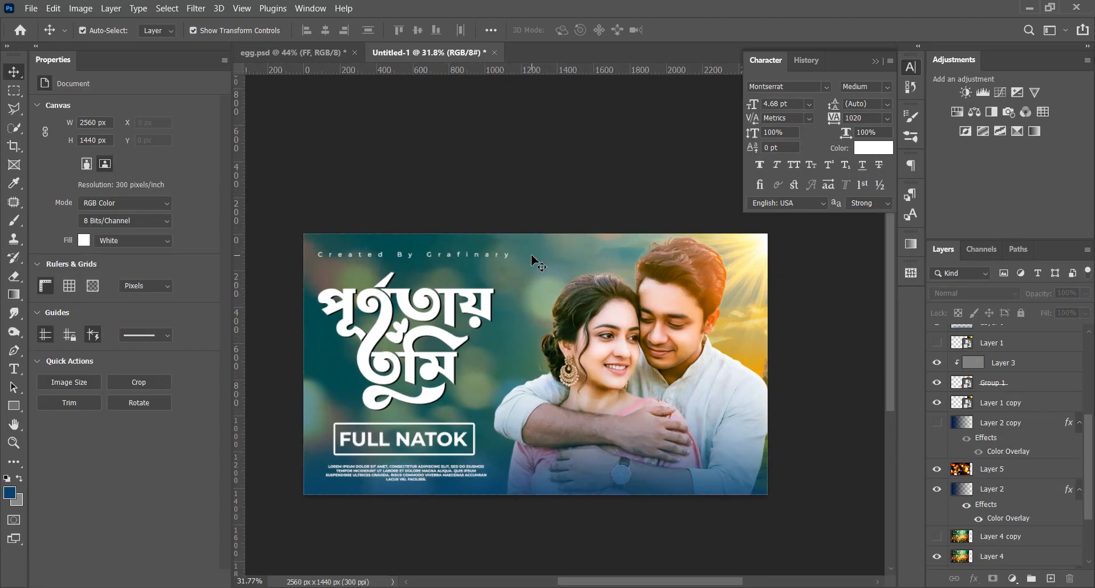
pyautogui.click(549, 312)
pyautogui.scroll(6, 349, 451)
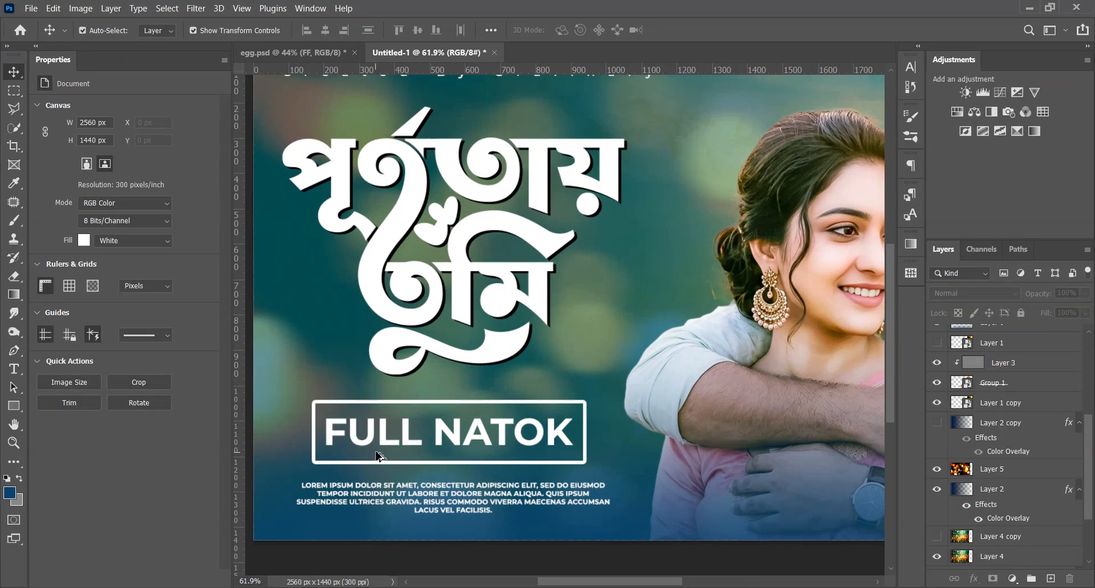
pyautogui.click(445, 437)
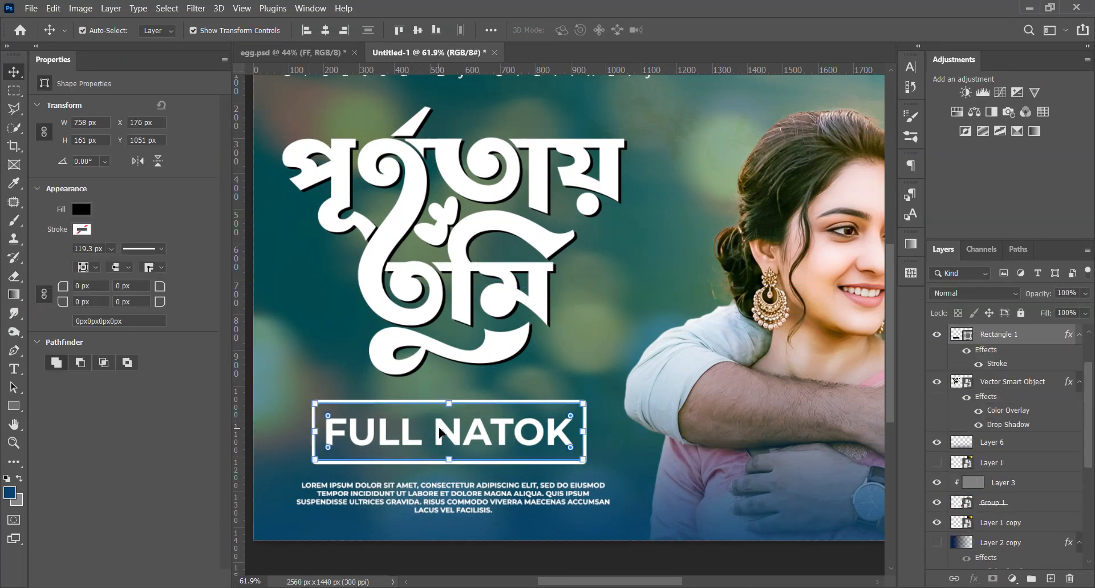
pyautogui.scroll(3, 998, 447)
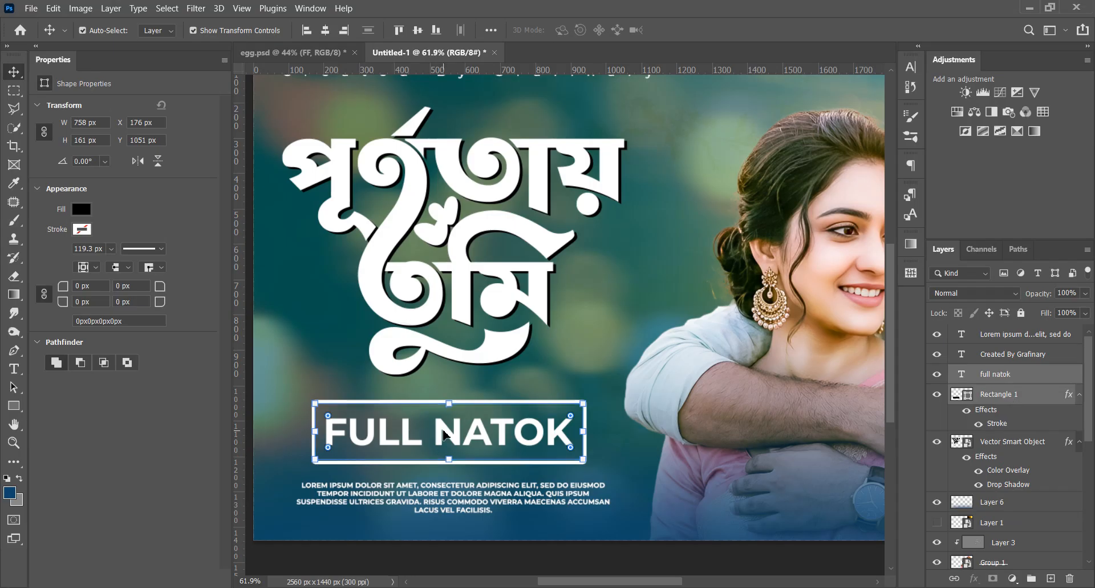
pyautogui.moveTo(443, 429); pyautogui.dragTo(448, 488)
# Move the placeholder paragraph up into the gap between the Bengali lettering and the outlined FULL NATOK box
pyautogui.click(620, 507)
pyautogui.click(604, 501)
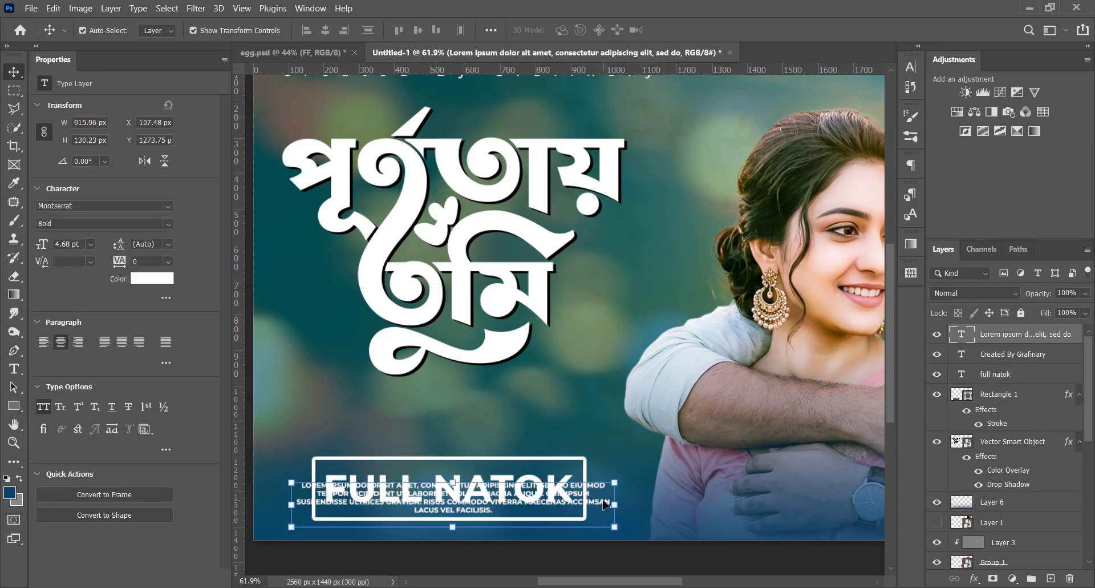
pyautogui.moveTo(606, 504); pyautogui.dragTo(588, 424)
pyautogui.scroll(-3, 499, 419)
pyautogui.moveTo(498, 418); pyautogui.dragTo(495, 425)
pyautogui.click(515, 544)
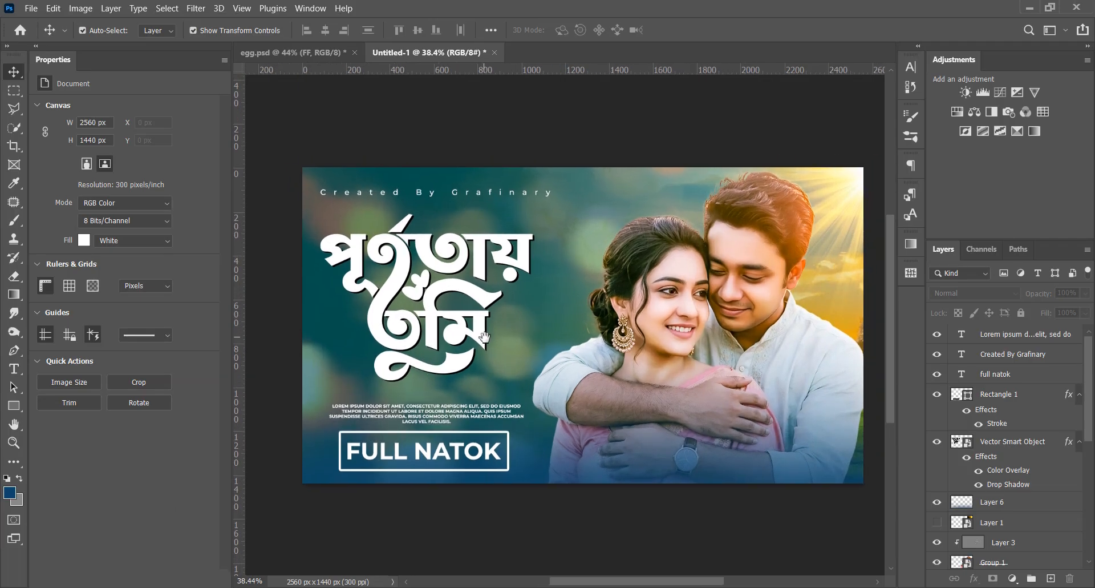
pyautogui.click(441, 417)
pyautogui.click(501, 532)
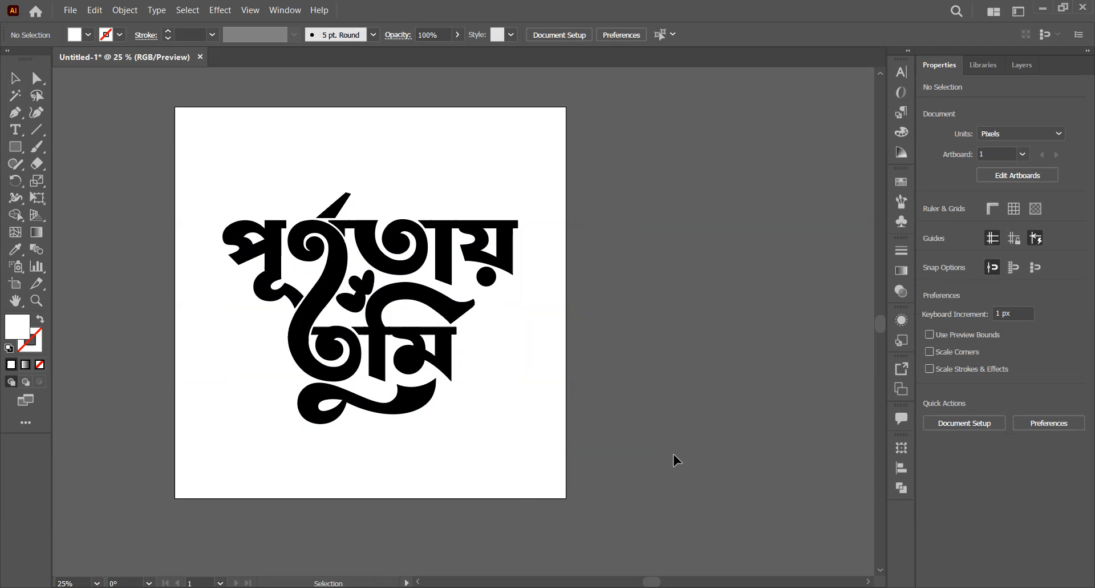
# Switch to Illustrator and draw a slanted line about 100 px wide across the long curved stroke joining the two Bengali words
pyautogui.scroll(4, 283, 257)
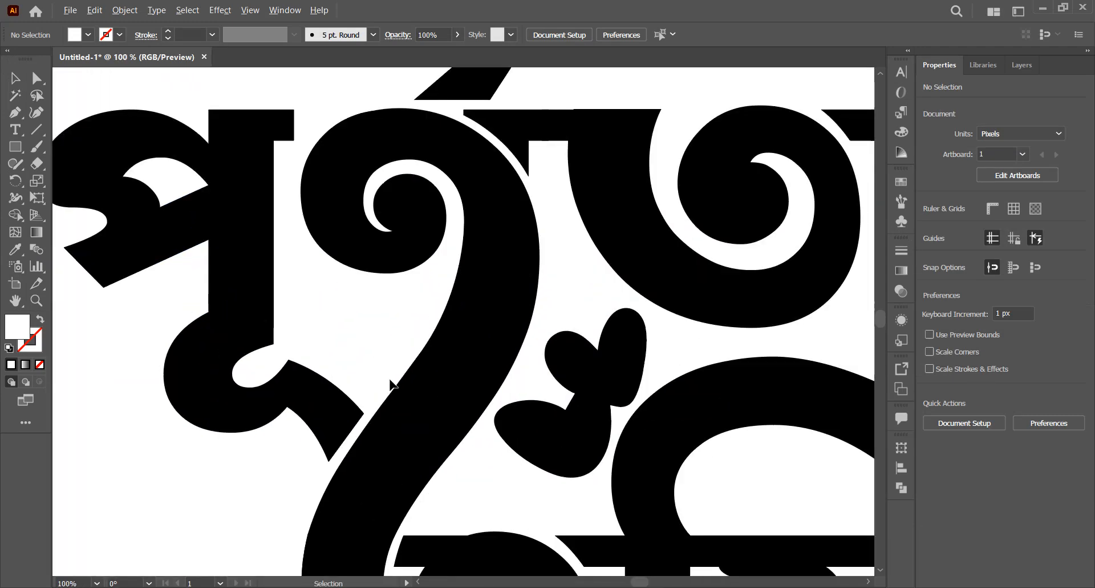
pyautogui.click(38, 134)
pyautogui.scroll(-1, 387, 377)
pyautogui.scroll(-1, 387, 376)
pyautogui.scroll(1, 387, 377)
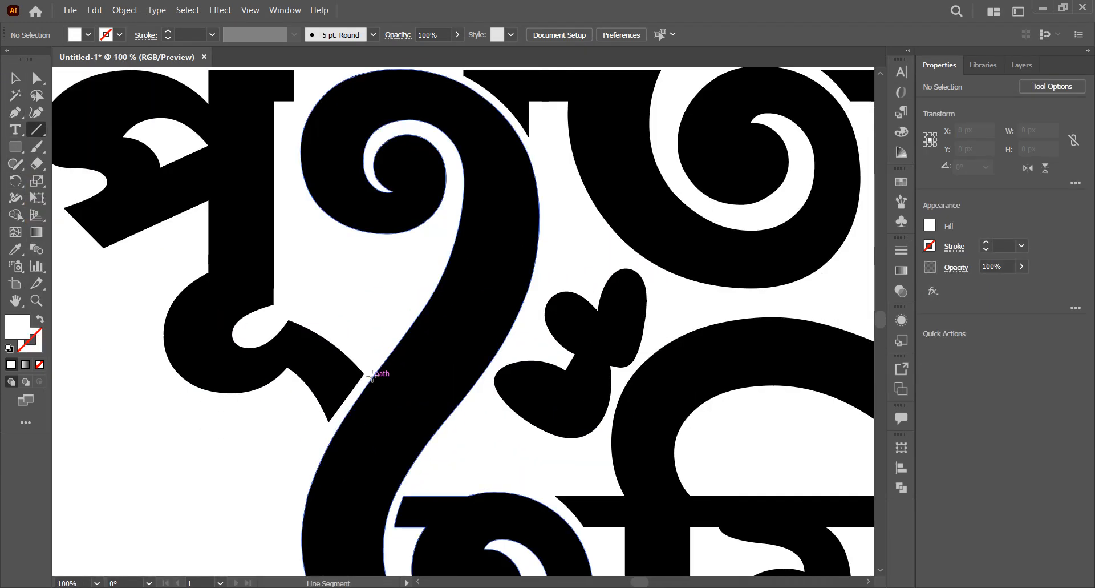
pyautogui.scroll(-1, 370, 361)
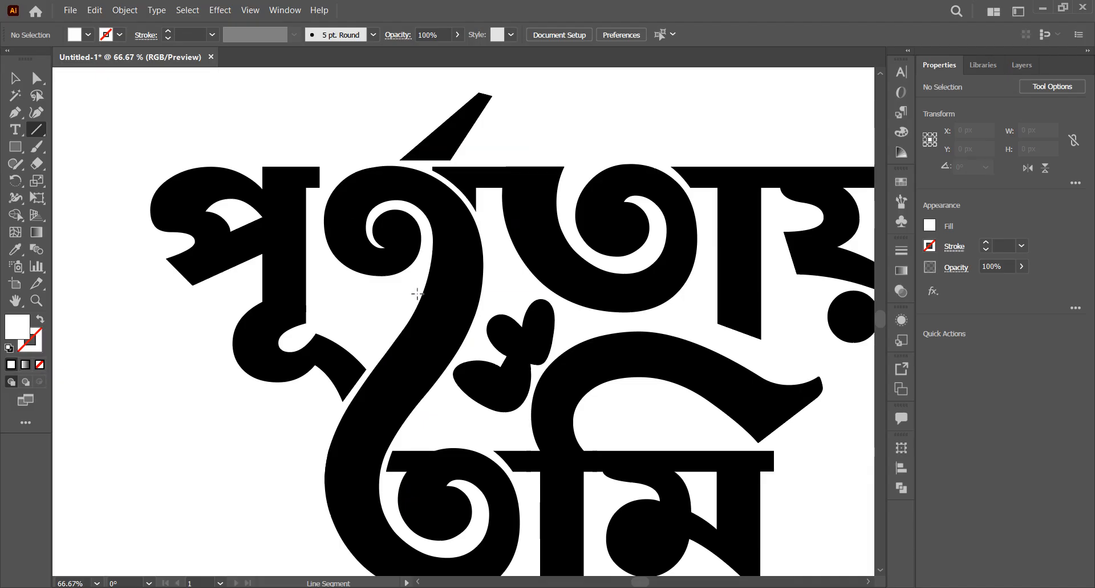
pyautogui.moveTo(491, 258); pyautogui.dragTo(493, 258)
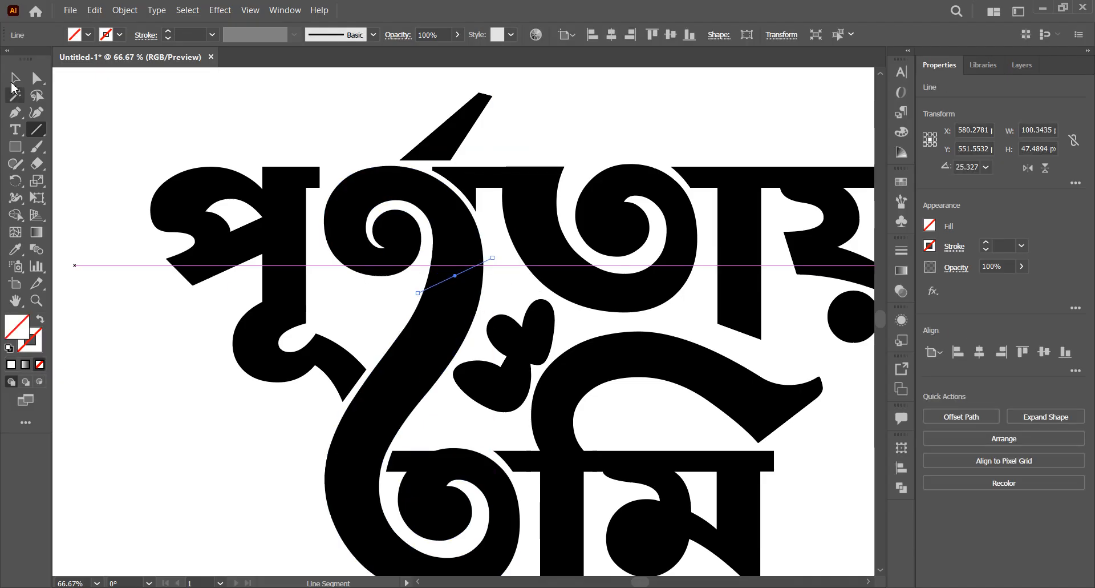
# Divide all of the Bengali lettering along the slanted line with the Pathfinder Divide operation
pyautogui.click(14, 78)
pyautogui.hotkey('ctrl', 'a')
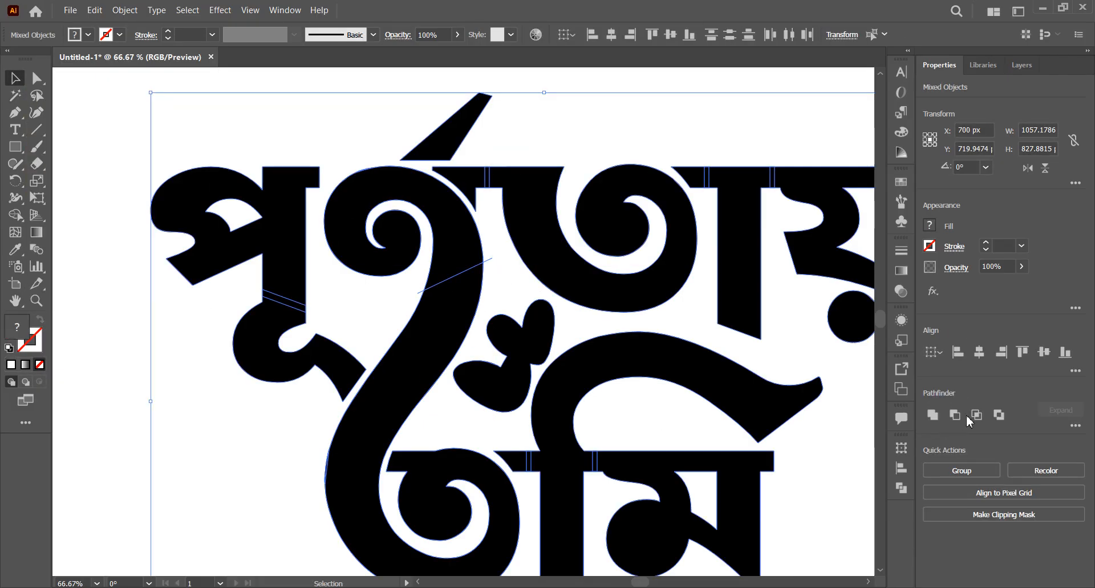
pyautogui.click(902, 488)
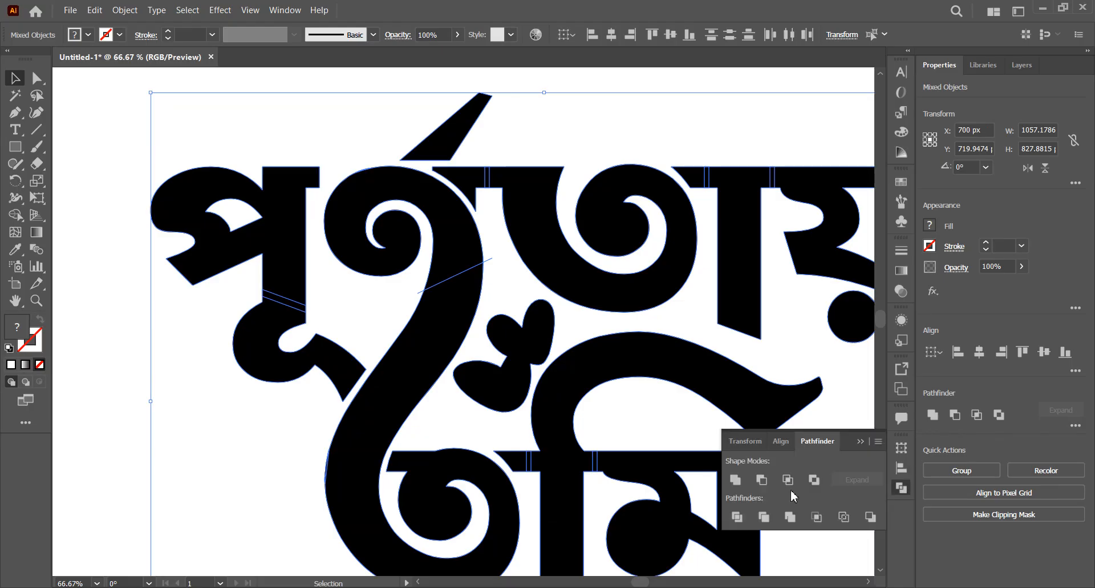
pyautogui.click(737, 517)
pyautogui.click(116, 297)
# Ungroup the divided lettering so its pieces can be selected separately
pyautogui.scroll(-2, 119, 281)
pyautogui.rightClick(254, 336)
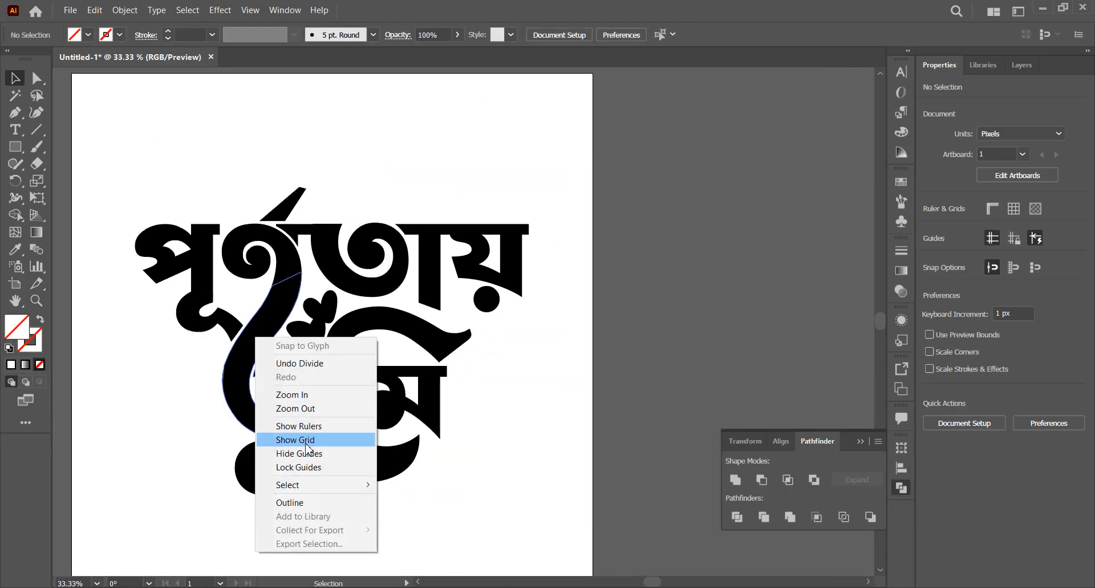
pyautogui.click(259, 320)
pyautogui.rightClick(265, 311)
pyautogui.click(311, 416)
pyautogui.click(287, 355)
pyautogui.click(274, 319)
pyautogui.click(228, 490)
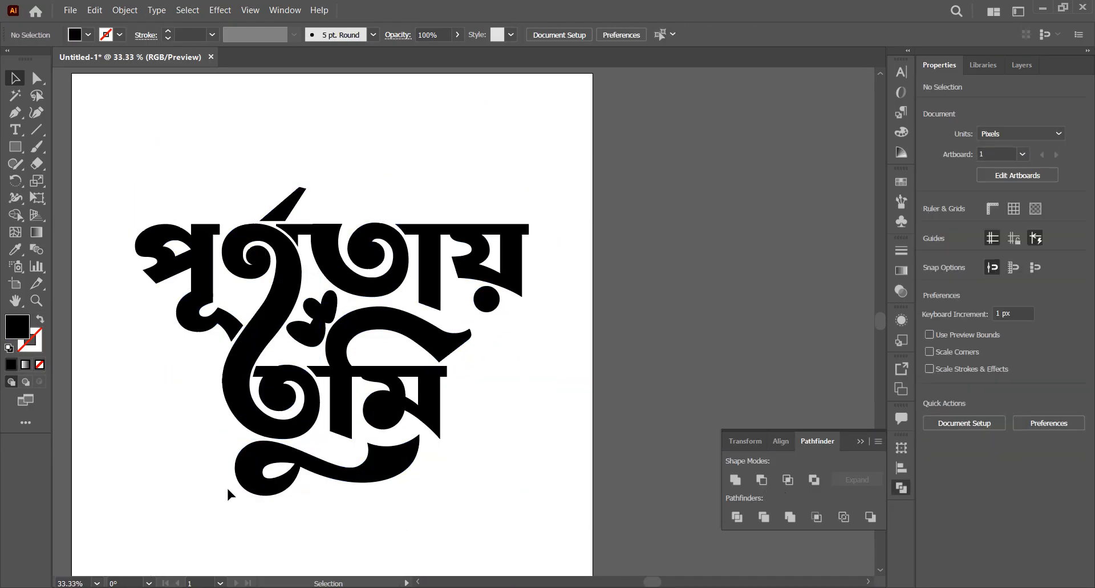
# Try grouping the pieces of the lower Bengali word and moving them down, and undo the move
pyautogui.moveTo(277, 314); pyautogui.dragTo(302, 341)
pyautogui.hotkey('ctrl', 'd')
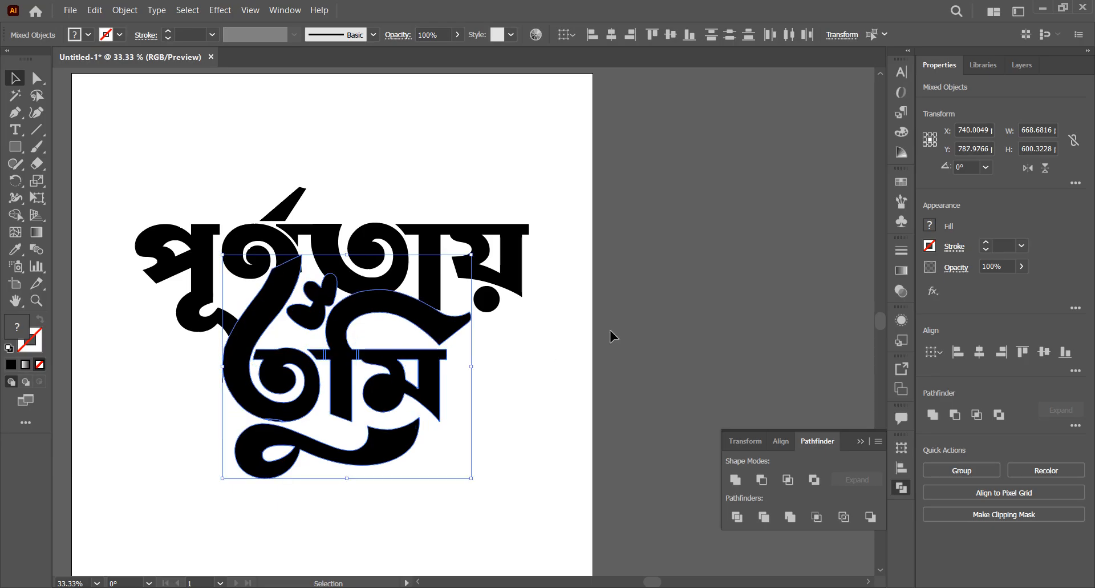
pyautogui.hotkey('ctrl', 'z')
pyautogui.hotkey('ctrl', 'g')
pyautogui.click(606, 334)
pyautogui.moveTo(398, 324); pyautogui.dragTo(399, 352)
pyautogui.click(571, 358)
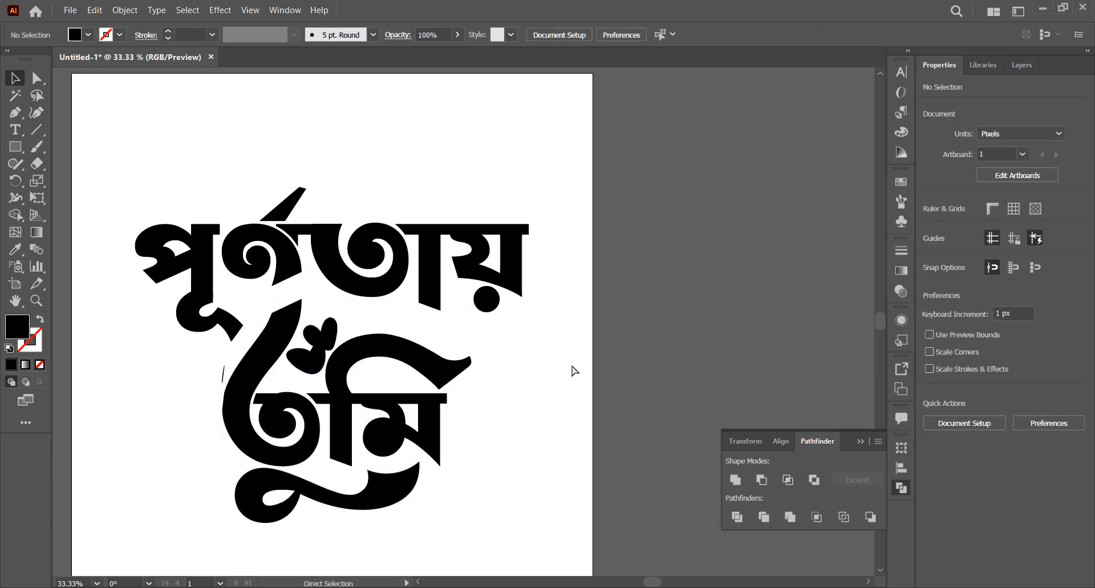
pyautogui.hotkey('ctrl', 'z')
# Merge the thin sliver on the outer edge of the long curved stroke into the lower word with the Shape Builder
pyautogui.scroll(5, 176, 384)
pyautogui.click(255, 399)
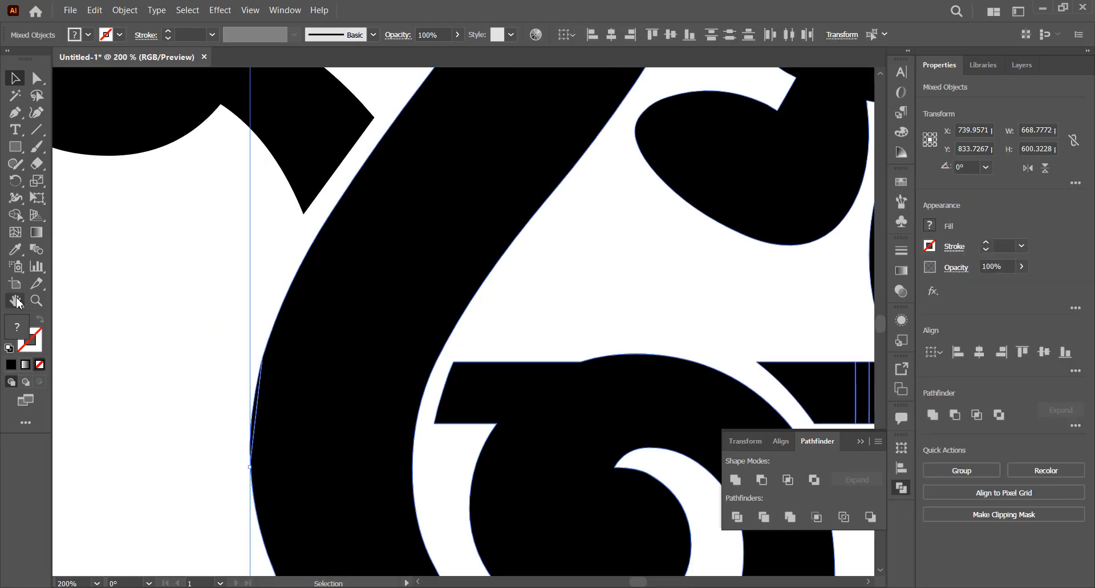
pyautogui.hotkey('shift', 'm')
pyautogui.click(8, 86)
pyautogui.scroll(-4, 245, 354)
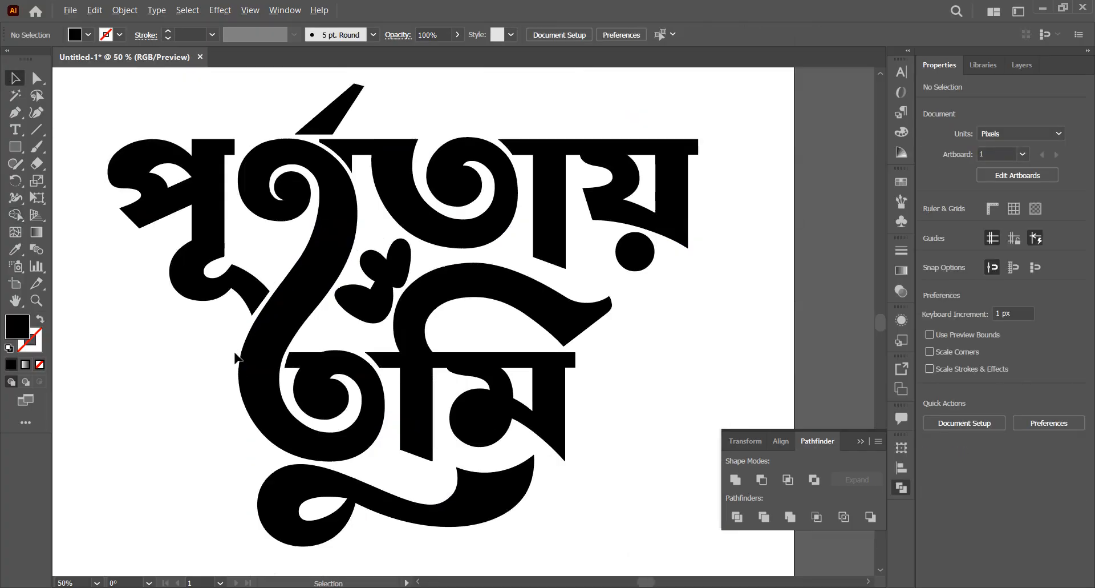
# Switch to Photoshop and hide the existing Bengali lettering layer
pyautogui.click(262, 362)
pyautogui.scroll(-2, 262, 362)
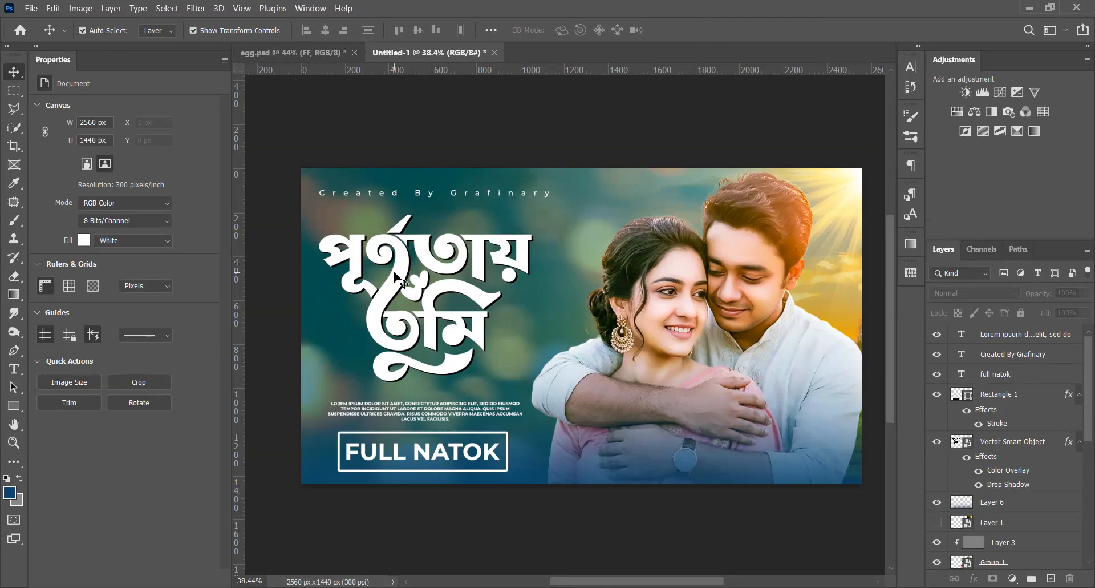
pyautogui.click(399, 280)
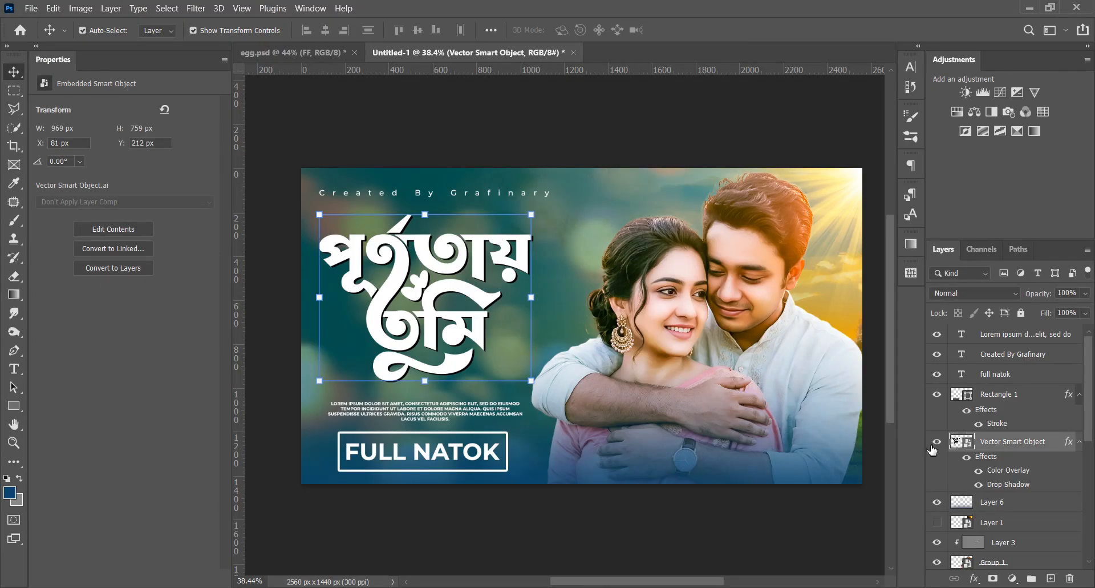
pyautogui.click(937, 442)
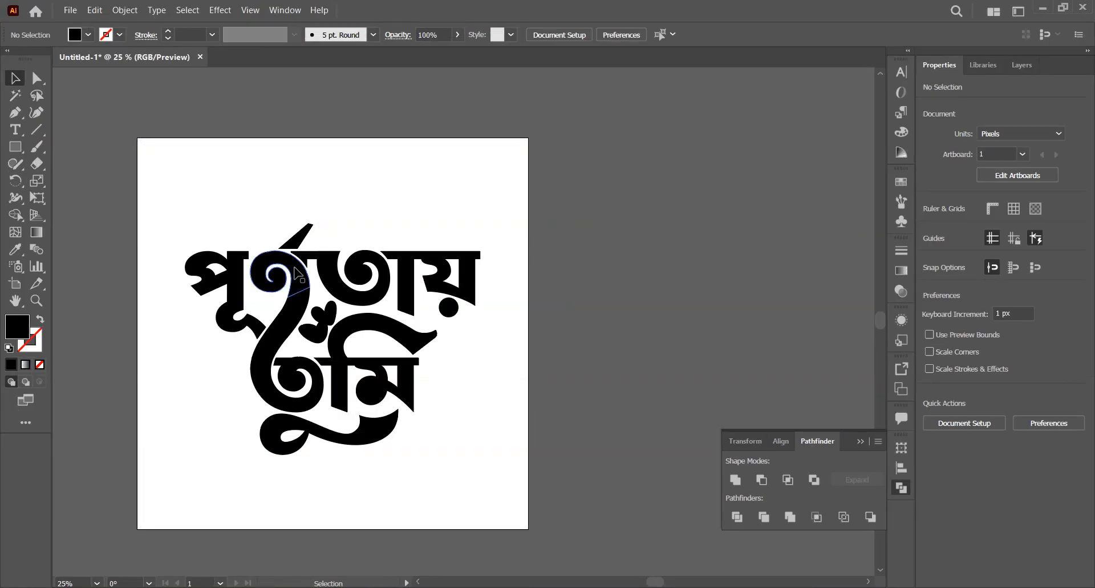
# Switch to Illustrator, group the pieces of the upper Bengali word, try moving the group upward and undo the move
pyautogui.scroll(1, 168, 235)
pyautogui.moveTo(178, 197); pyautogui.dragTo(566, 322)
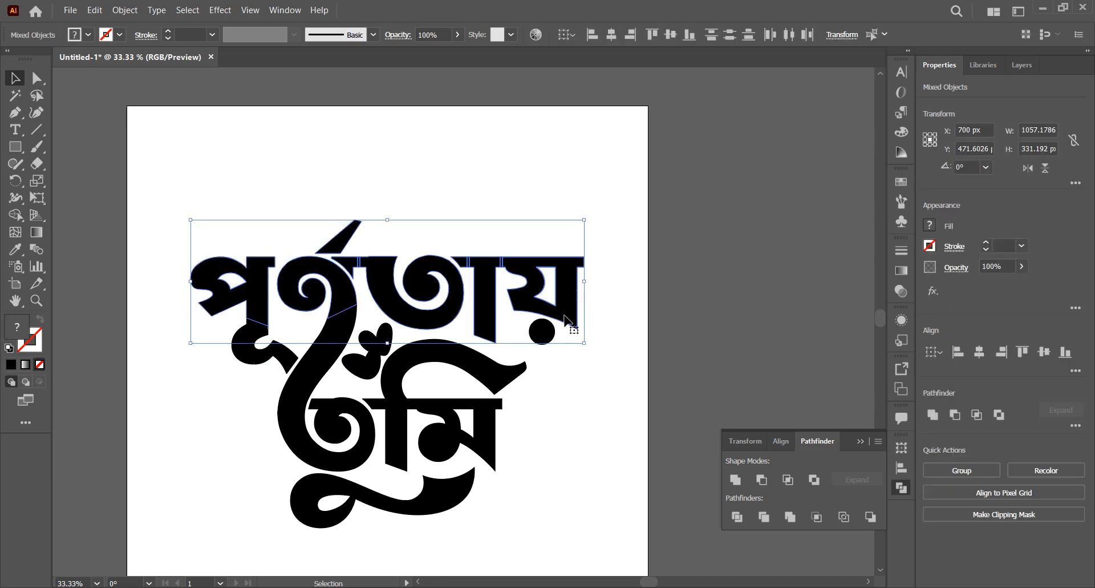
pyautogui.hotkey('ctrl', 'g')
pyautogui.click(323, 161)
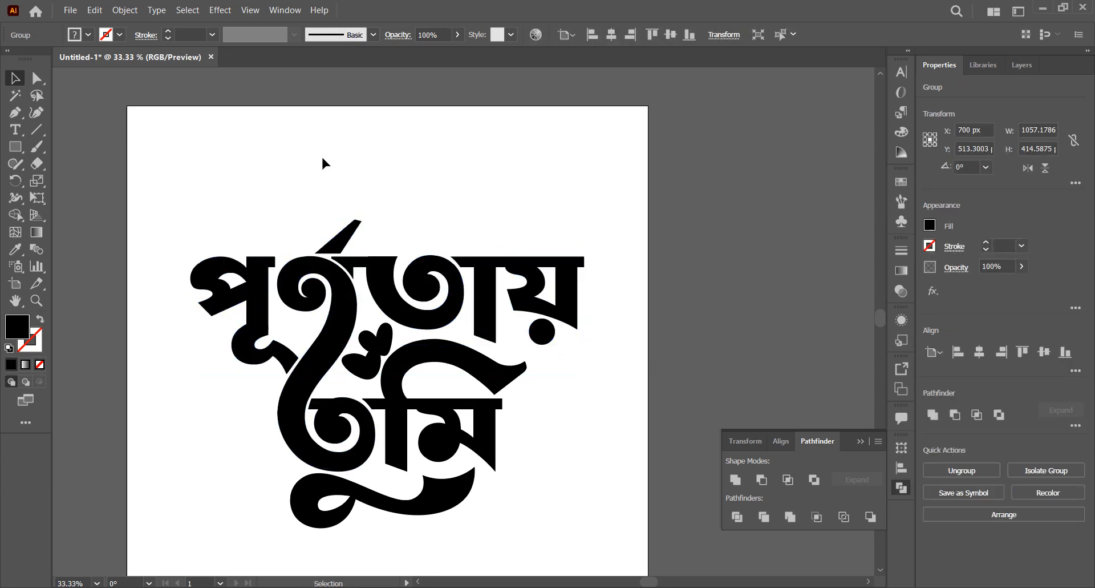
pyautogui.moveTo(376, 269); pyautogui.dragTo(371, 181)
pyautogui.hotkey('ctrl', 'z')
# Include the curved tail below the first letter in the upper word's group and check it with an undone test move
pyautogui.click(226, 393)
pyautogui.moveTo(228, 381); pyautogui.dragTo(269, 292)
pyautogui.hotkey('ctrl', 'g')
pyautogui.click(336, 154)
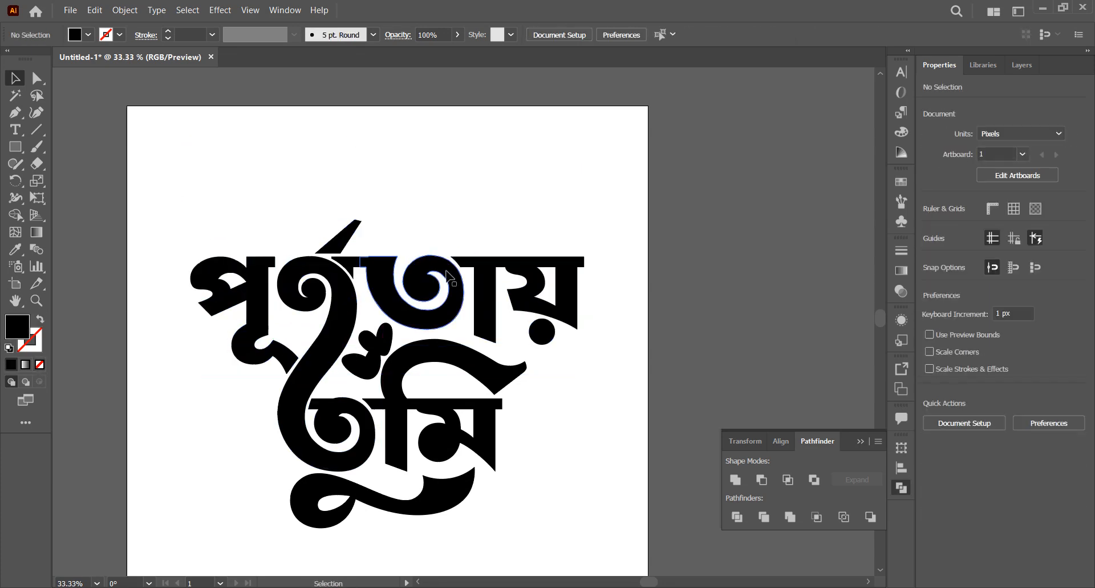
pyautogui.moveTo(377, 273); pyautogui.dragTo(354, 165)
pyautogui.hotkey('ctrl', 'z')
# Place the upper and lower Bengali words separately in the Photoshop banner as vector smart objects
pyautogui.click(613, 355)
pyautogui.moveTo(572, 307); pyautogui.dragTo(519, 570)
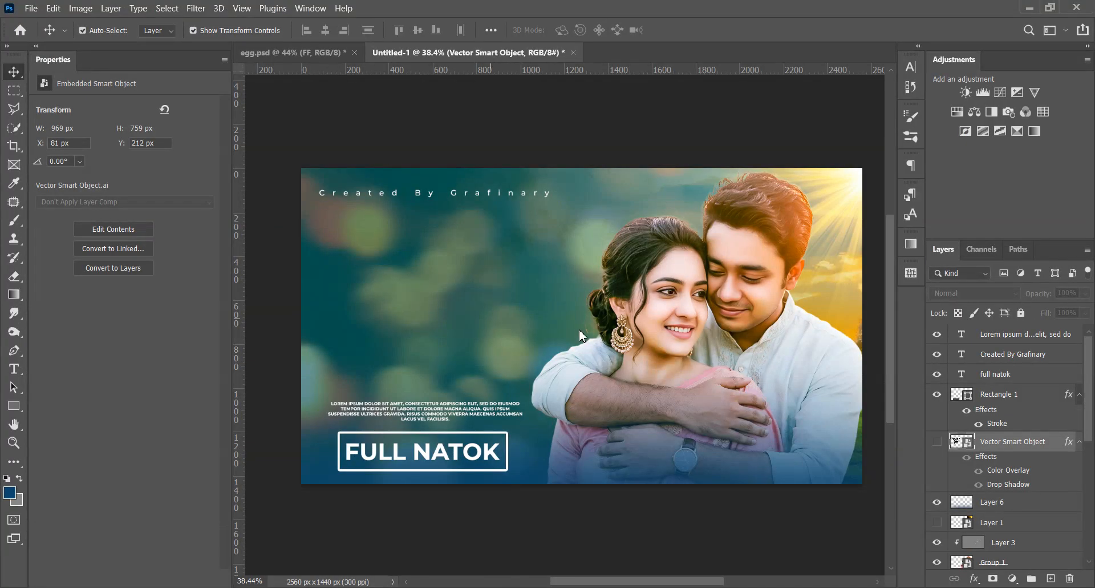
pyautogui.click(707, 31)
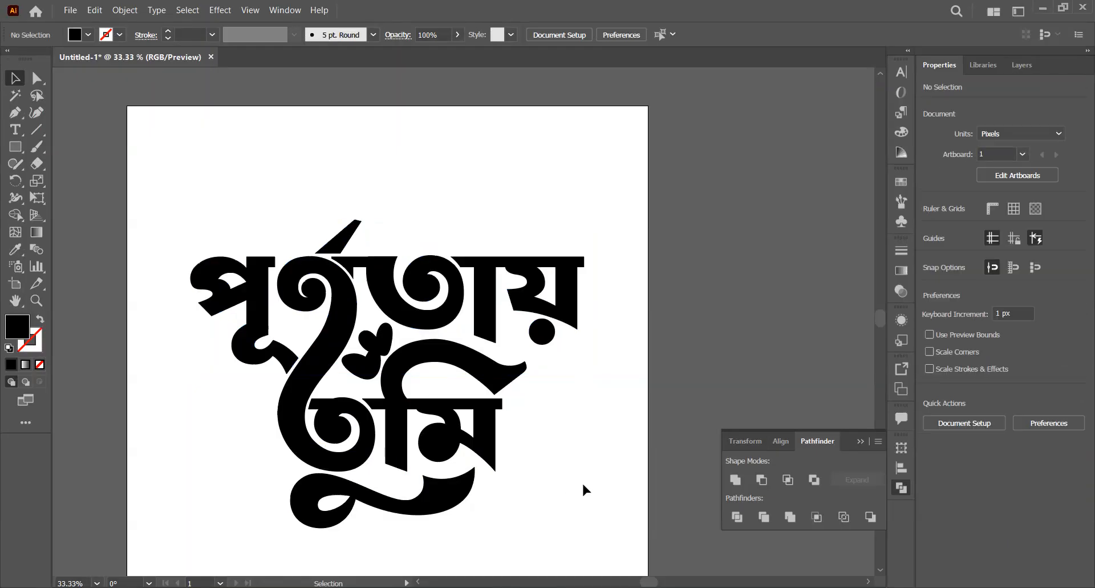
pyautogui.moveTo(491, 439); pyautogui.dragTo(493, 445)
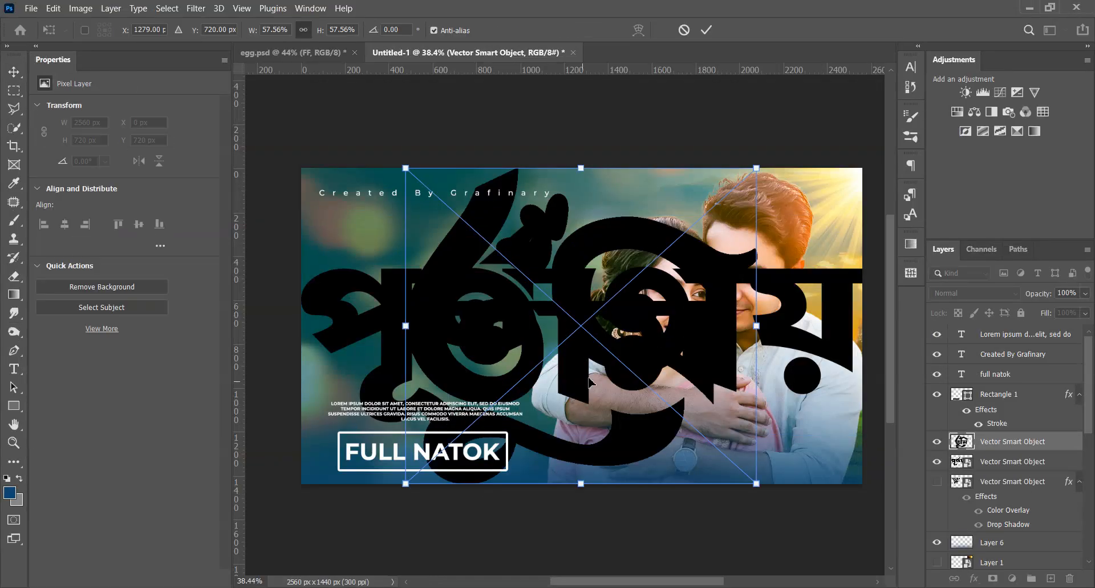
# Scale both Bengali word layers down together and position them over the teal area beside the couple
pyautogui.keyDown('shift'); pyautogui.click(1013, 461); pyautogui.keyUp('shift')
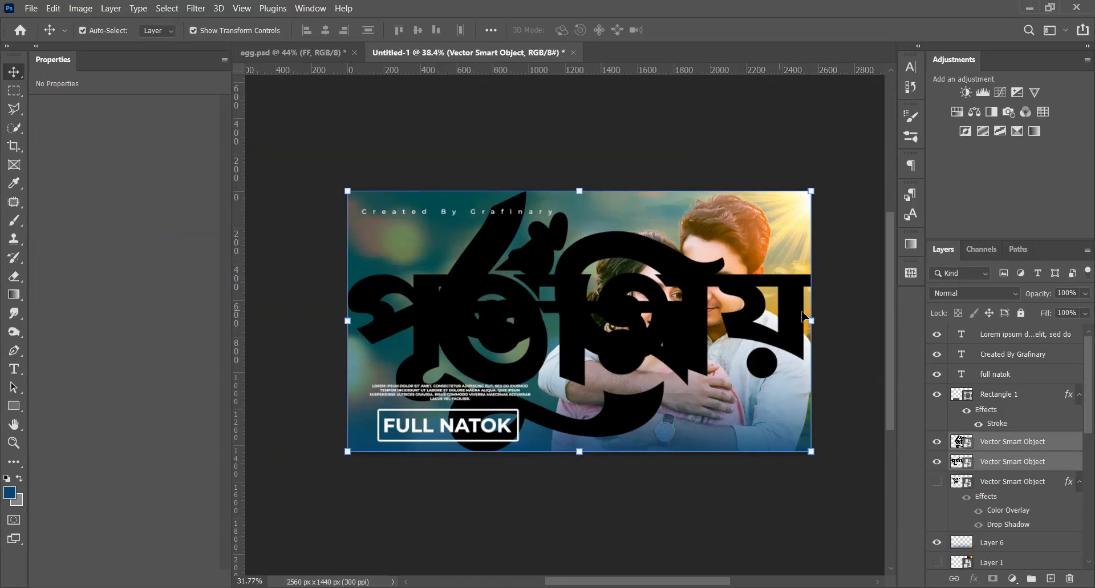
pyautogui.moveTo(812, 321); pyautogui.dragTo(502, 288)
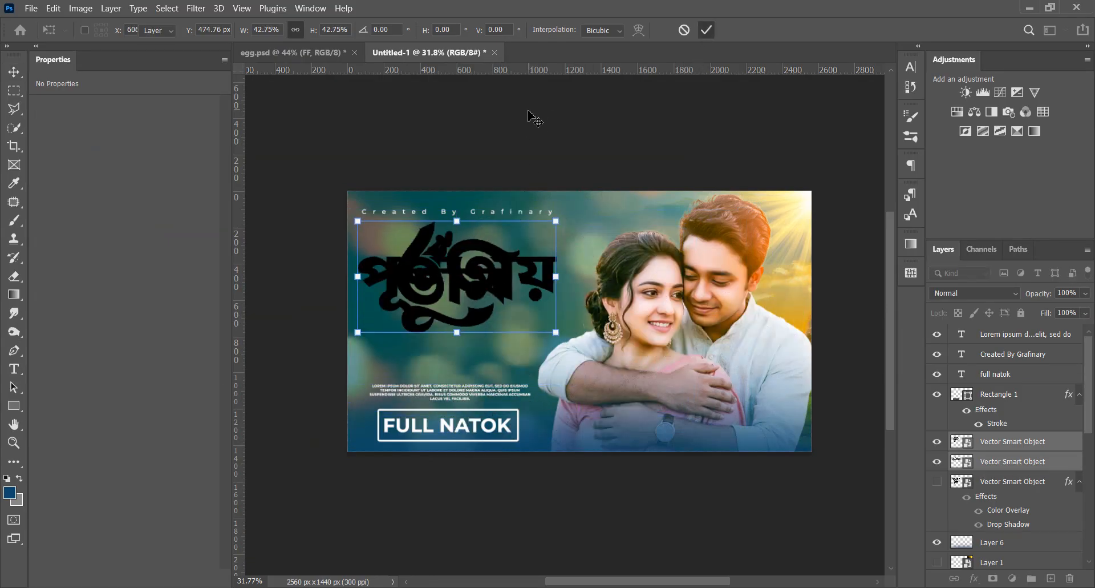
pyautogui.press('Return')
# Move the lower word beneath the upper word and align the two cut ends of the long curved stroke
pyautogui.scroll(3, 525, 286)
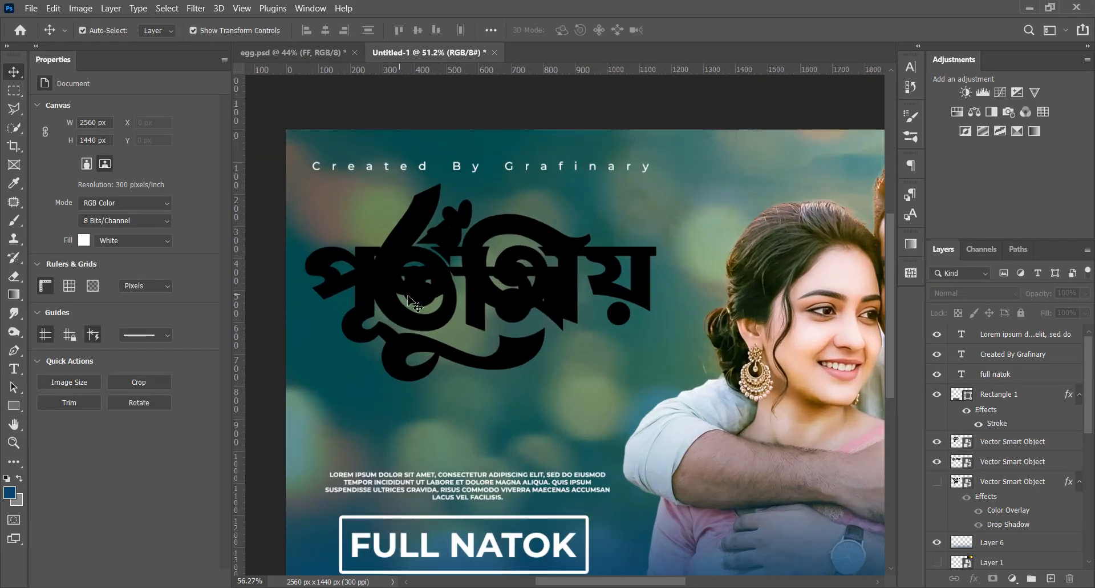
pyautogui.moveTo(429, 305); pyautogui.dragTo(429, 424)
pyautogui.scroll(6, 431, 305)
pyautogui.moveTo(443, 358); pyautogui.dragTo(488, 317)
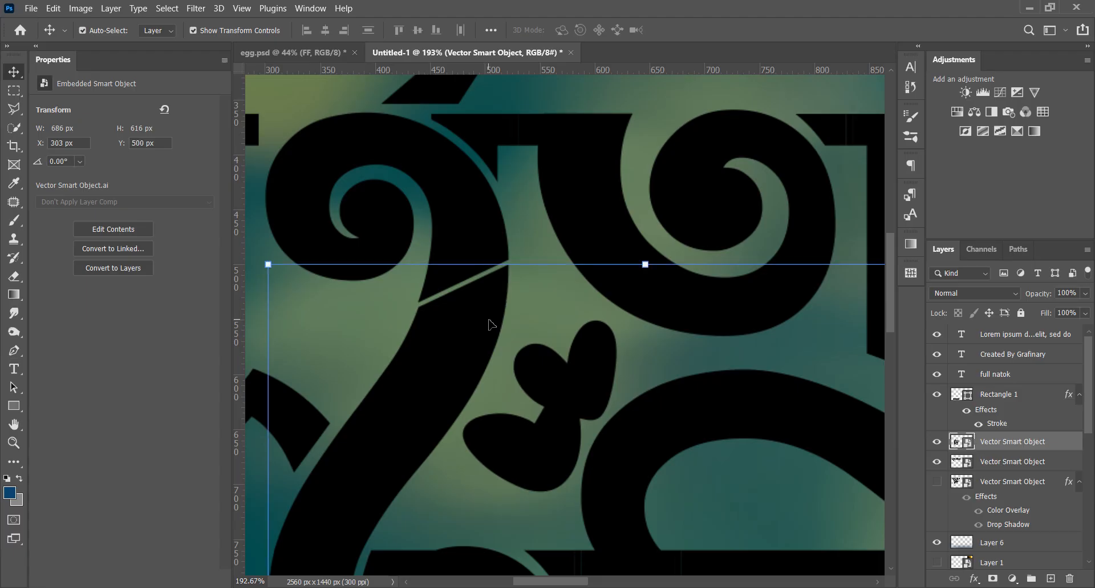
# Resize both Bengali words together and reposition them between the credit line and the placeholder paragraph
pyautogui.scroll(-6, 489, 322)
pyautogui.keyDown('shift'); pyautogui.click(489, 295); pyautogui.keyUp('shift')
pyautogui.moveTo(521, 501); pyautogui.dragTo(521, 418)
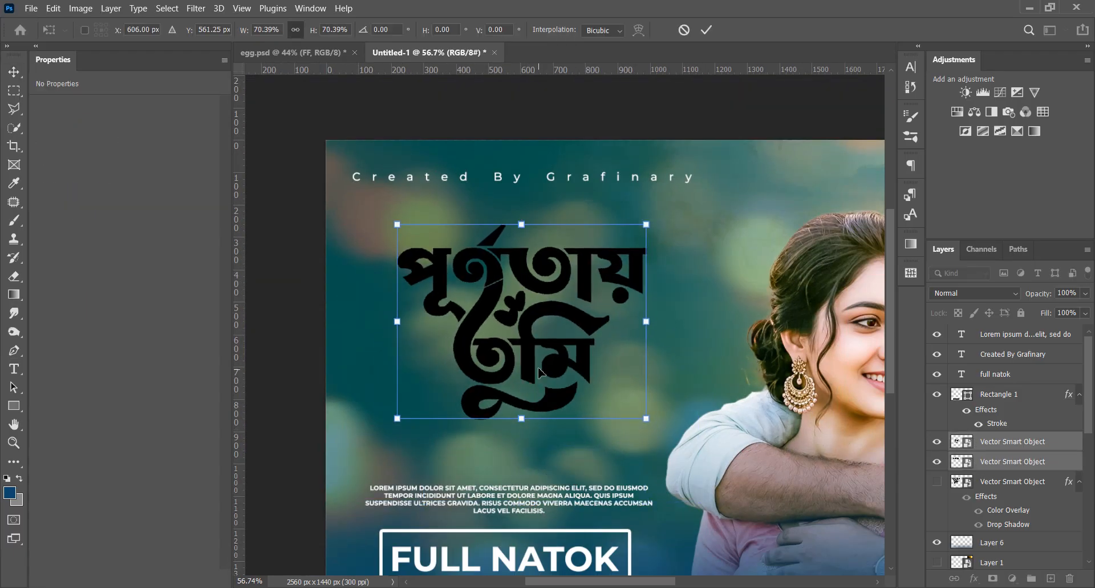
pyautogui.moveTo(526, 351)
pyautogui.mouseDown()
pyautogui.moveTo(506, 357)
pyautogui.moveTo(497, 350)
pyautogui.moveTo(507, 344)
pyautogui.mouseUp()
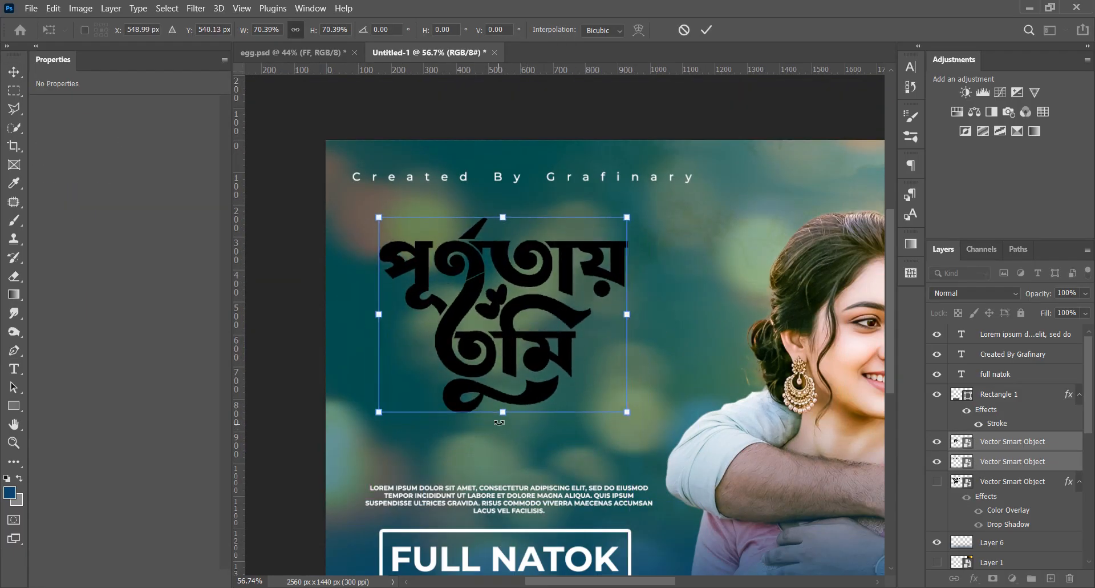
pyautogui.moveTo(499, 422); pyautogui.dragTo(500, 459)
pyautogui.press('Return')
# Show the original lettering layer and enlarge the two separate words to match its size and position
pyautogui.click(937, 481)
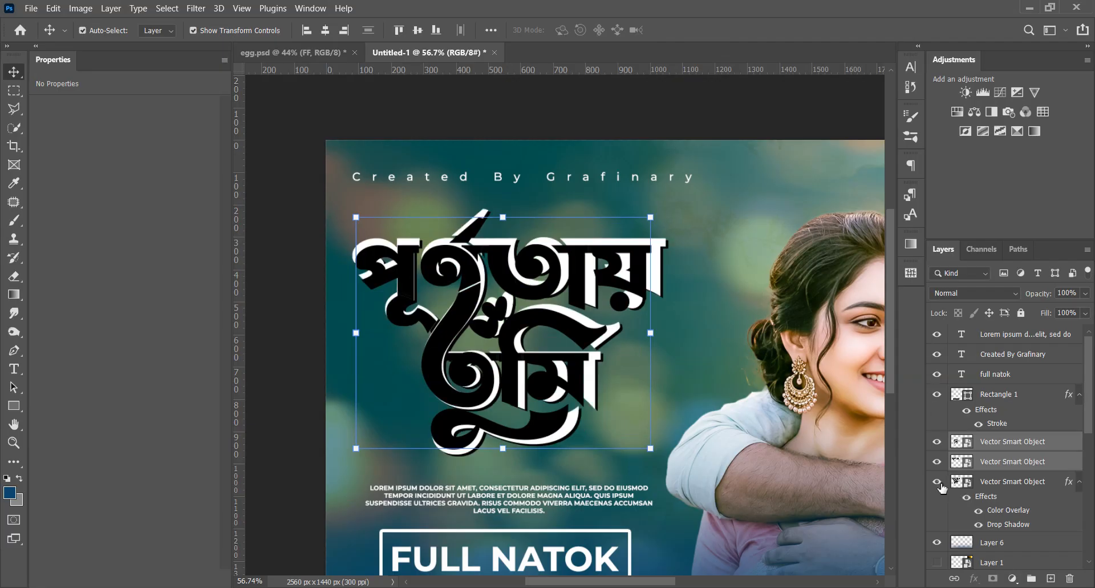
pyautogui.click(939, 486)
pyautogui.moveTo(502, 449); pyautogui.dragTo(502, 455)
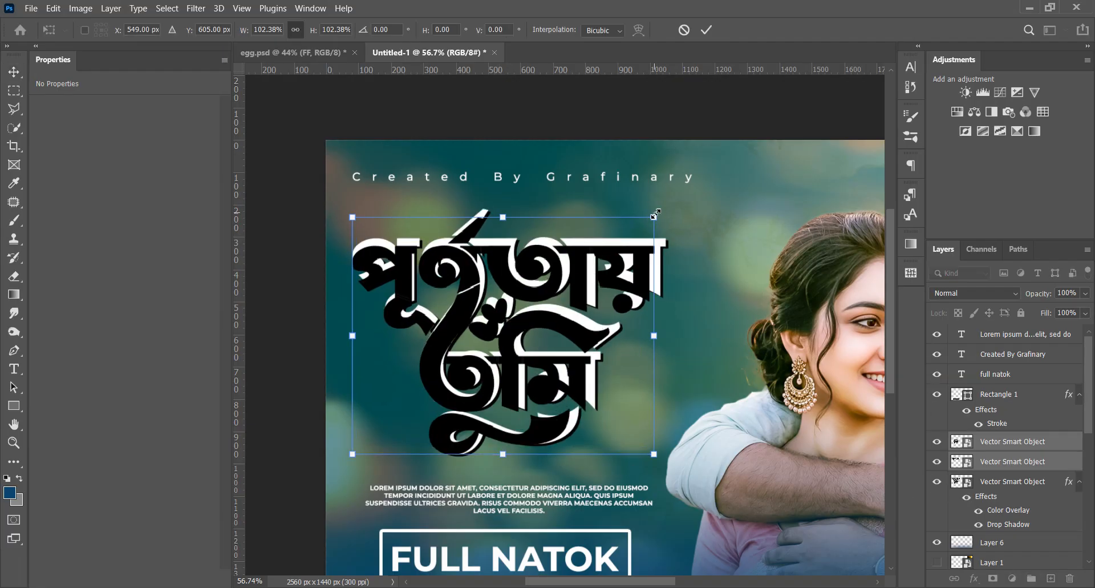
pyautogui.moveTo(656, 219); pyautogui.dragTo(676, 216)
pyautogui.click(707, 31)
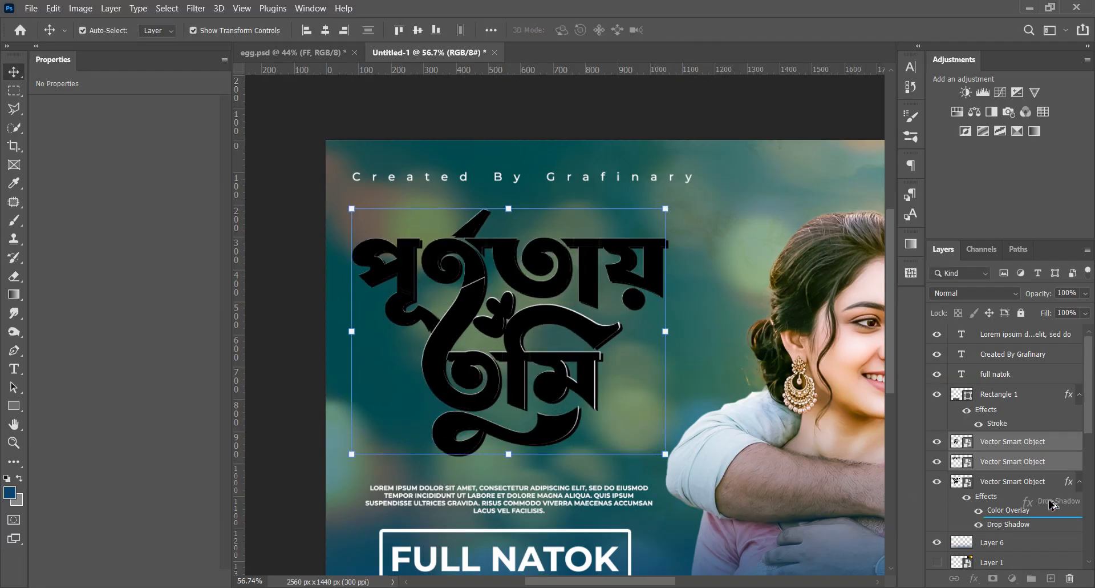
# Copy the original lettering's Drop Shadow to both word layers and its white Color Overlay to the upper word
pyautogui.moveTo(1054, 504); pyautogui.dragTo(1014, 446)
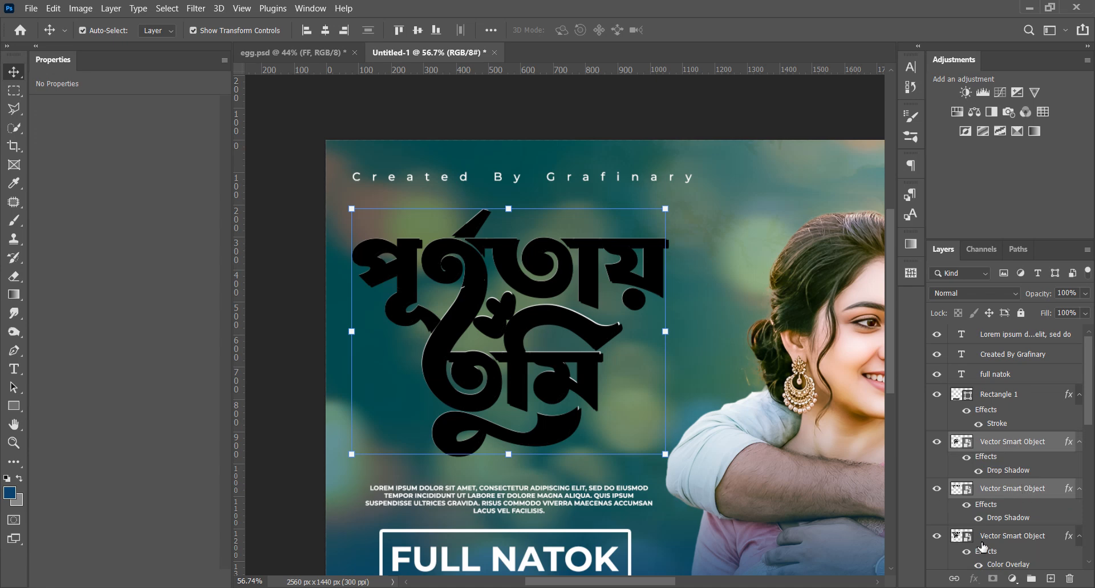
pyautogui.scroll(-1, 983, 545)
pyautogui.moveTo(984, 543); pyautogui.dragTo(1006, 483)
# Add a golden-yellow Color Overlay to the lower Bengali word
pyautogui.click(576, 358)
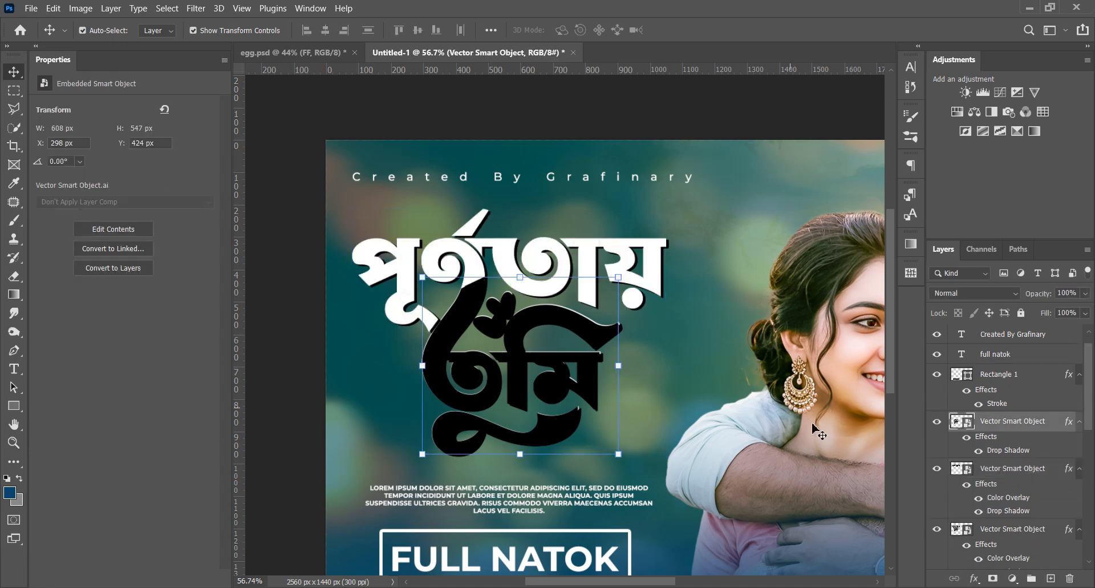
pyautogui.doubleClick(1056, 430)
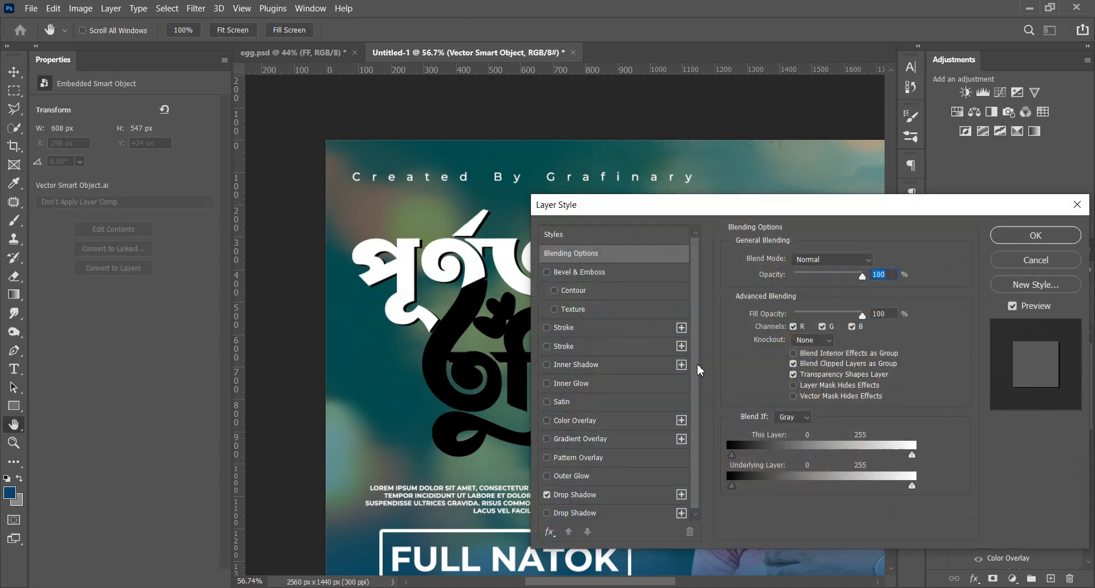
pyautogui.click(577, 422)
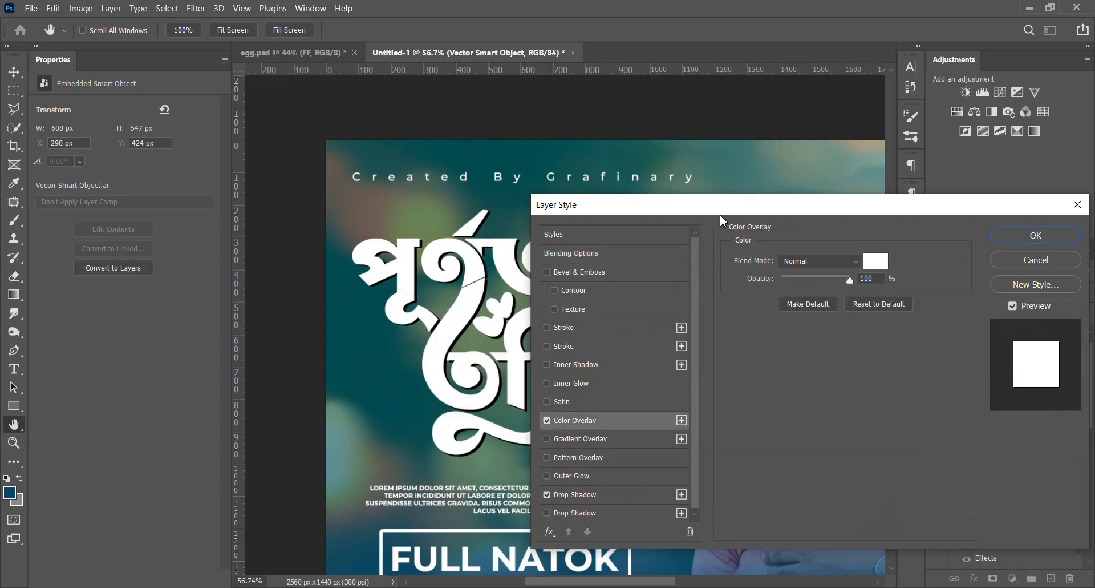
pyautogui.moveTo(720, 206); pyautogui.dragTo(851, 189)
pyautogui.click(1009, 244)
pyautogui.write('ffc619')
pyautogui.moveTo(928, 277); pyautogui.dragTo(930, 278)
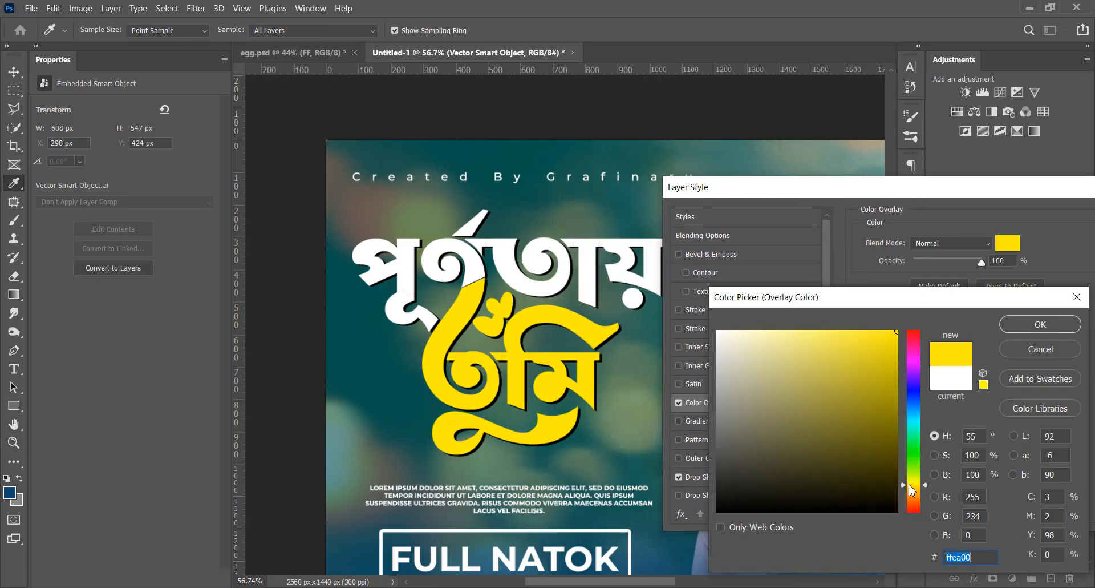
pyautogui.moveTo(916, 492); pyautogui.dragTo(915, 489)
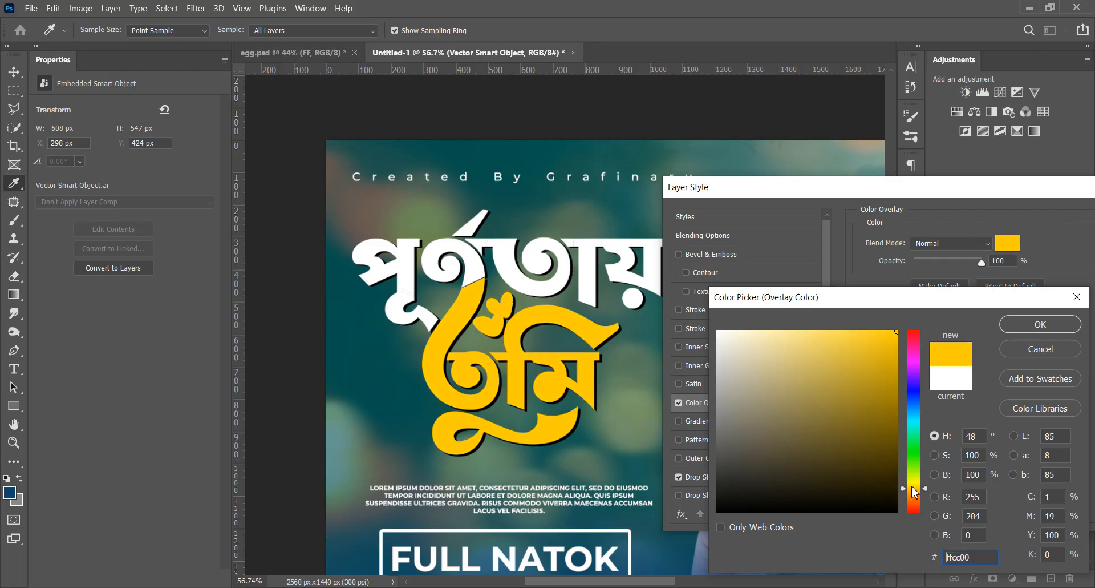
pyautogui.click(1033, 326)
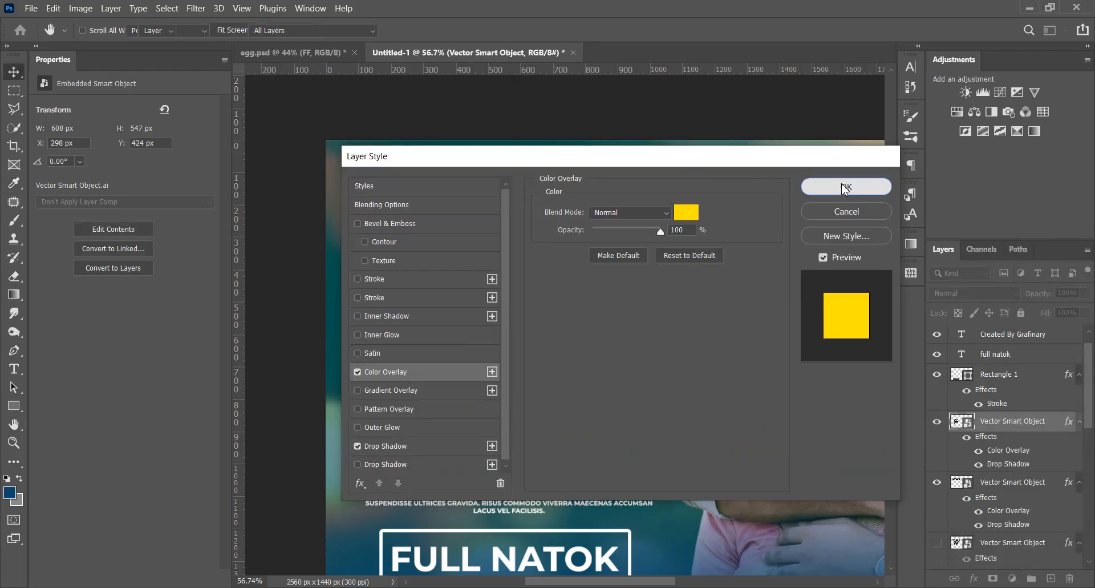
pyautogui.click(845, 185)
# Change the Color Overlay of the background side gradient on Layer 2 from teal to dark red
pyautogui.press('v')
pyautogui.hotkey('ctrl', '-')
pyautogui.scroll(-10, 1036, 534)
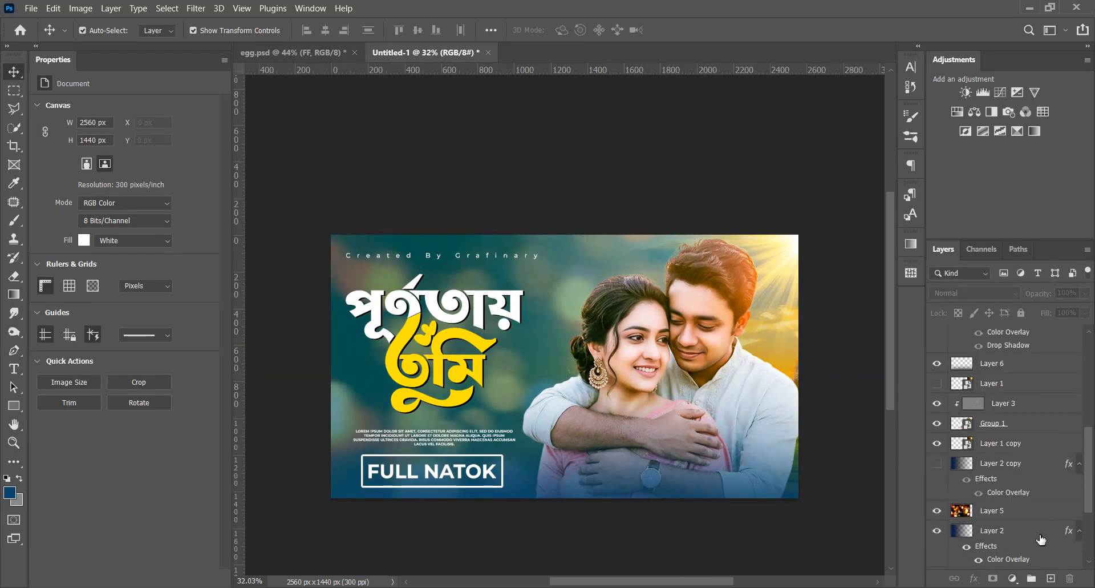
pyautogui.doubleClick(1013, 519)
pyautogui.moveTo(673, 154); pyautogui.dragTo(1005, 198)
pyautogui.click(1021, 258)
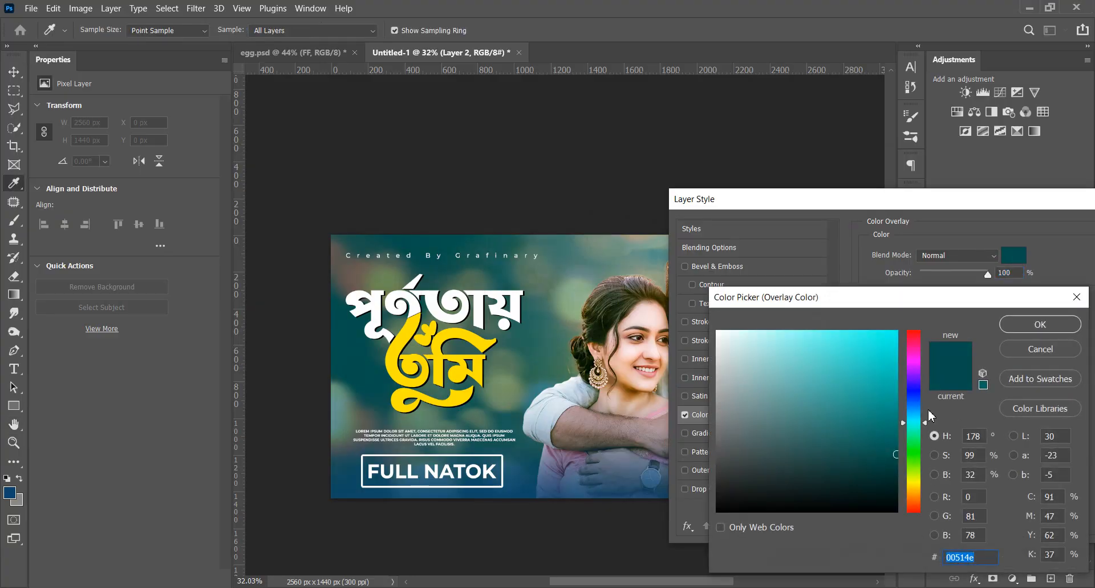
pyautogui.moveTo(921, 421); pyautogui.dragTo(917, 329)
pyautogui.moveTo(886, 348); pyautogui.dragTo(899, 450)
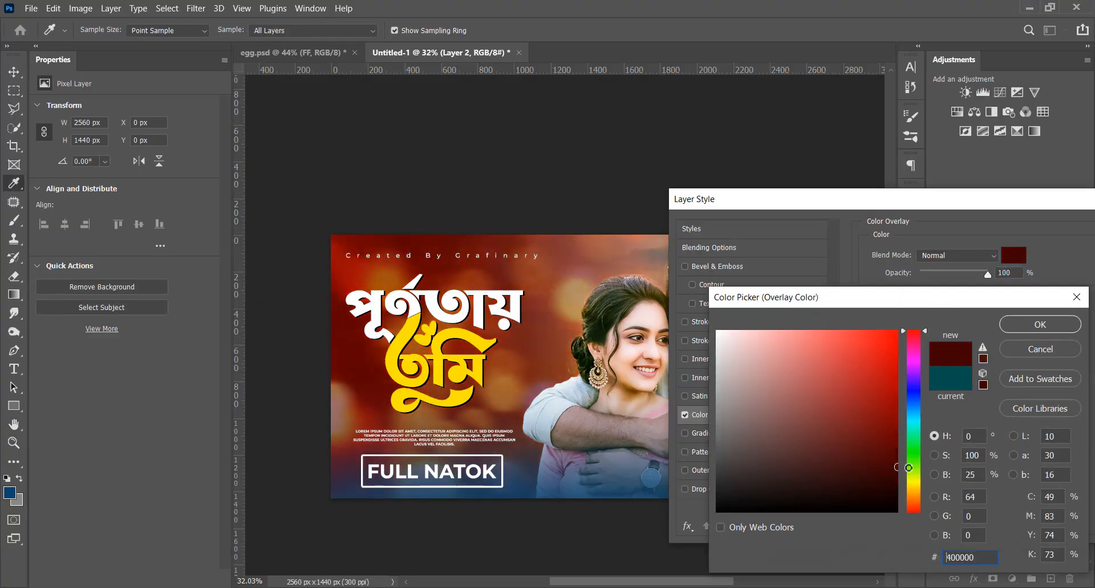
pyautogui.moveTo(926, 306); pyautogui.dragTo(687, 286)
pyautogui.click(836, 311)
pyautogui.moveTo(921, 201); pyautogui.dragTo(674, 191)
pyautogui.click(941, 218)
pyautogui.scroll(-1, 685, 479)
pyautogui.click(647, 518)
# Add a dark red Color Overlay to the bottom gradient on Layer 6
pyautogui.click(631, 467)
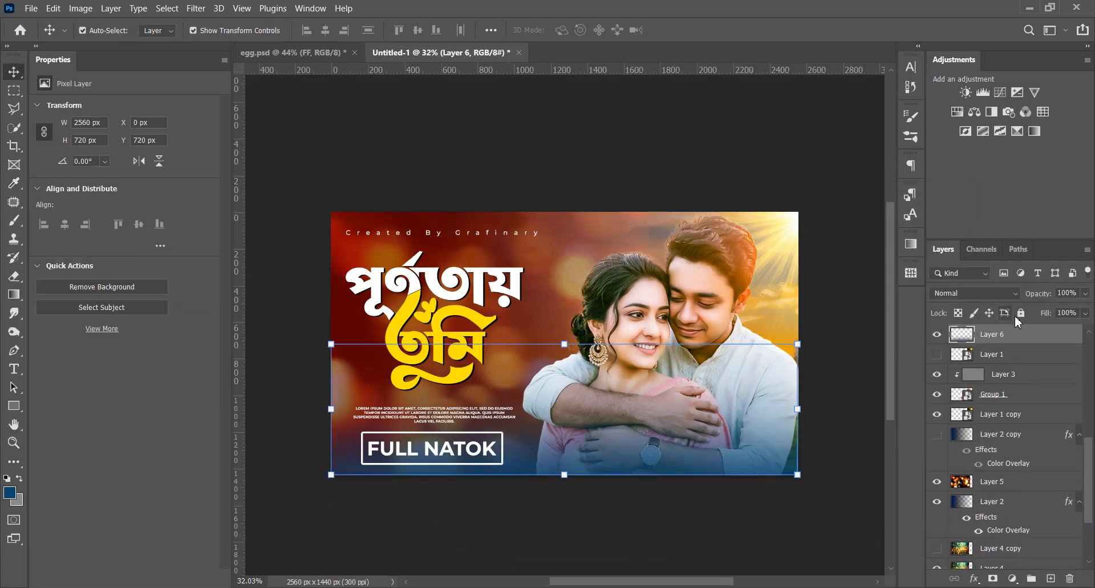
pyautogui.doubleClick(1025, 335)
pyautogui.click(475, 403)
pyautogui.click(929, 220)
pyautogui.click(615, 512)
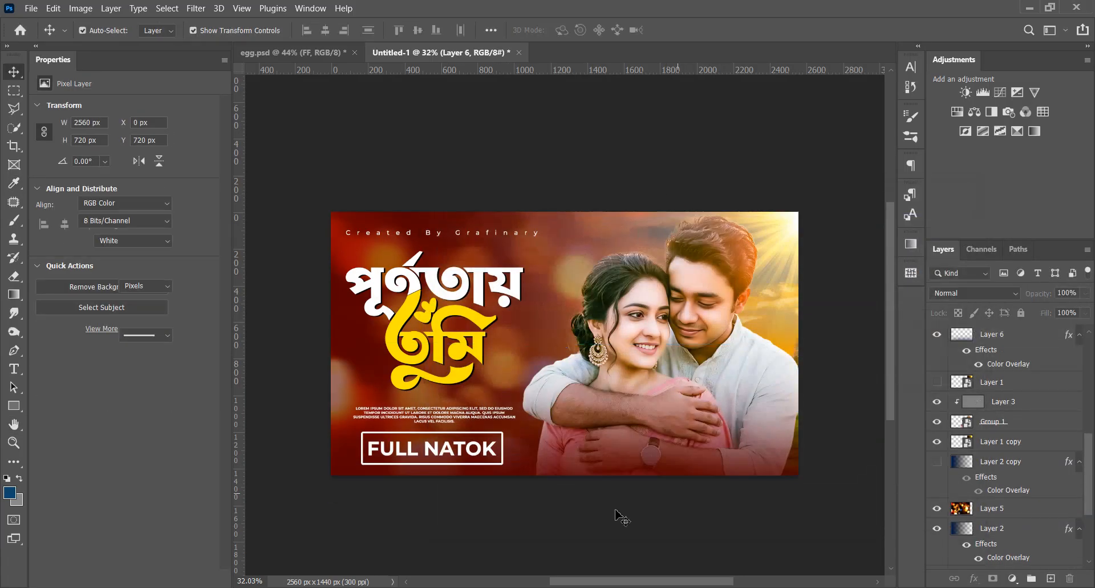
# Set the Color Overlay of the bottom gradient on Layer 6 to black, 000000
pyautogui.scroll(-3, 588, 506)
pyautogui.scroll(2, 588, 498)
pyautogui.click(982, 342)
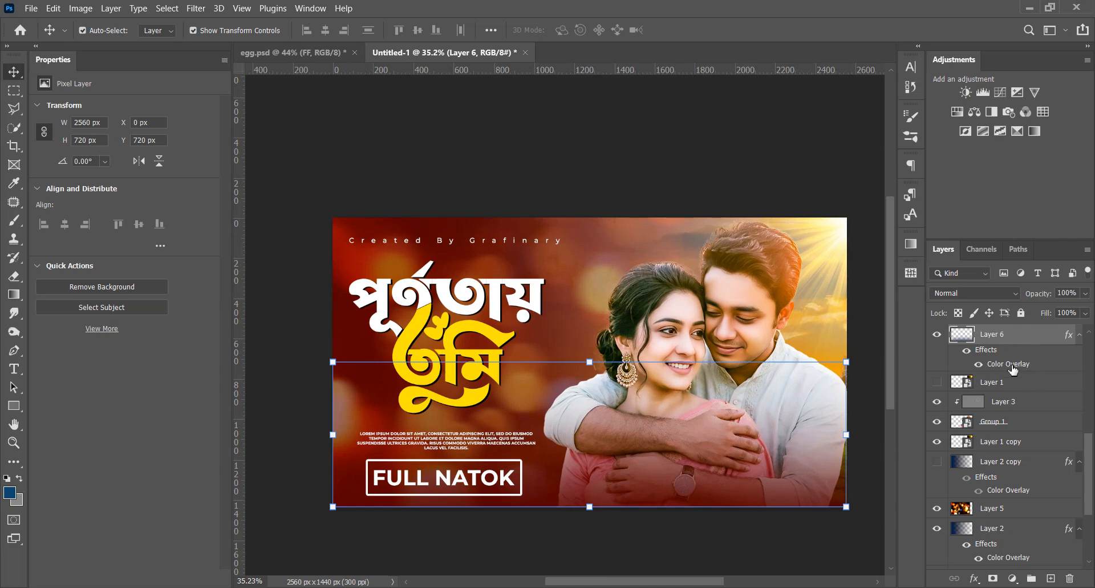
pyautogui.doubleClick(1011, 365)
pyautogui.moveTo(610, 190); pyautogui.dragTo(1009, 174)
pyautogui.click(1075, 227)
pyautogui.moveTo(562, 467); pyautogui.dragTo(463, 506)
pyautogui.moveTo(698, 289); pyautogui.dragTo(660, 265)
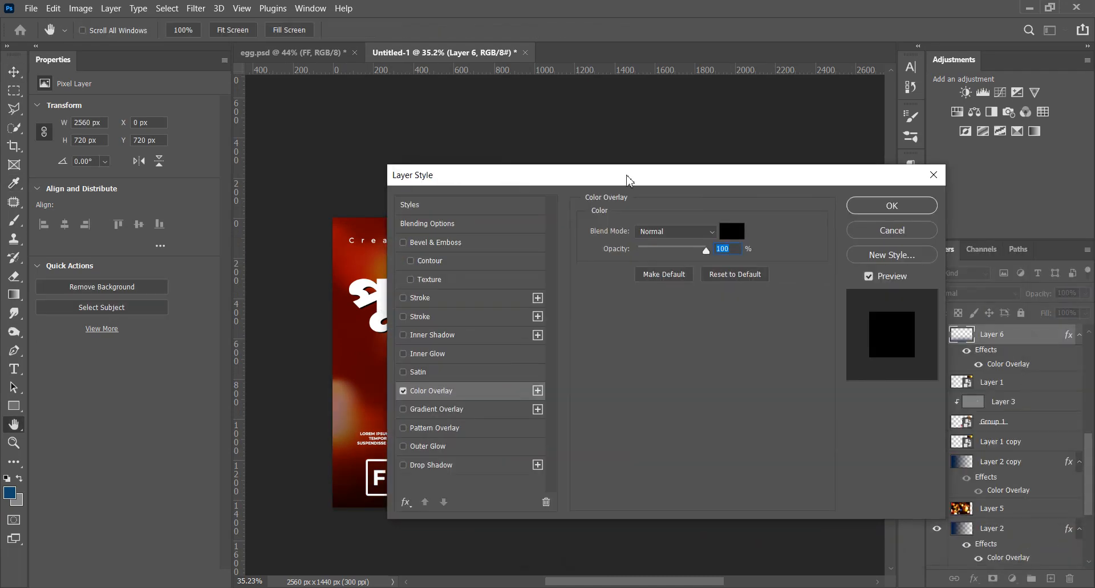
pyautogui.press('Return')
# Move the "Full Natok" text and its outlined box together slightly up and to the right, beneath the placeholder paragraph
pyautogui.scroll(2, 425, 450)
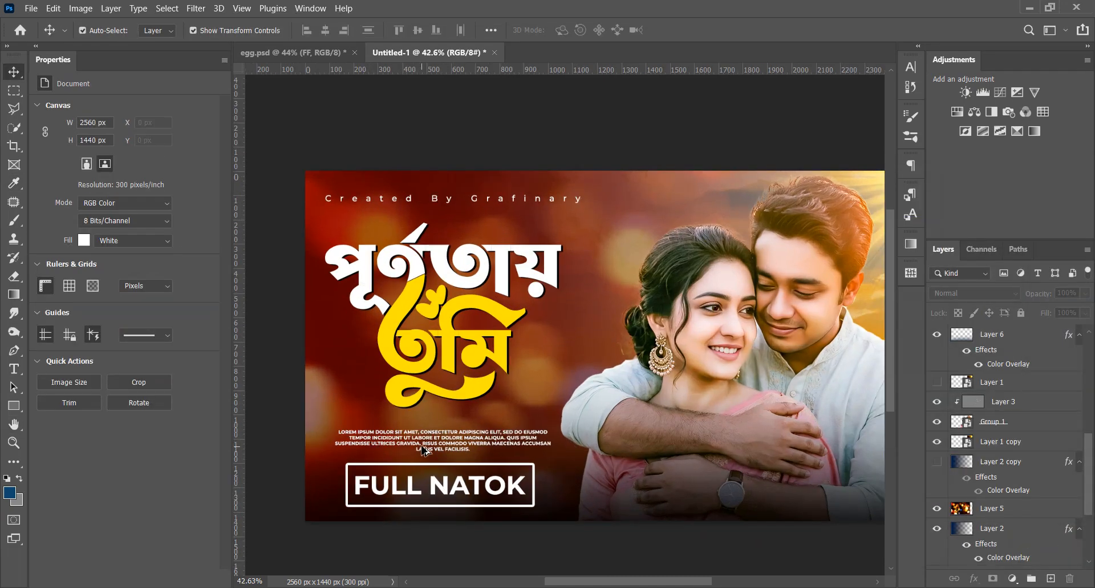
pyautogui.scroll(2, 425, 450)
pyautogui.click(449, 498)
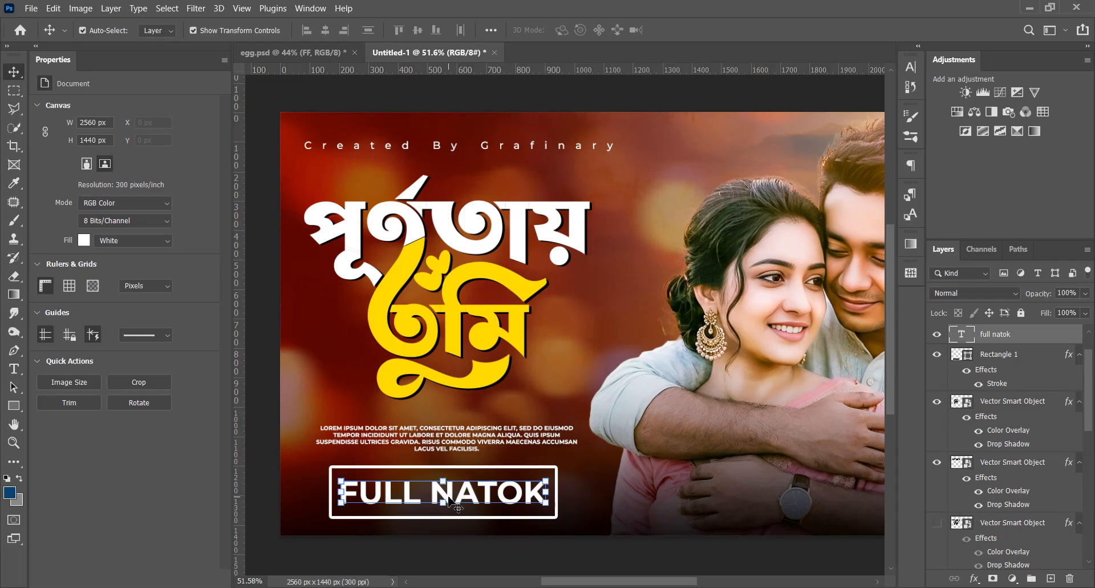
pyautogui.keyDown('ctrl'); pyautogui.click(990, 356); pyautogui.keyUp('ctrl')
pyautogui.moveTo(517, 498); pyautogui.dragTo(525, 495)
pyautogui.click(606, 558)
pyautogui.scroll(-8, 422, 504)
pyautogui.moveTo(428, 506); pyautogui.dragTo(455, 418)
pyautogui.scroll(3, 491, 350)
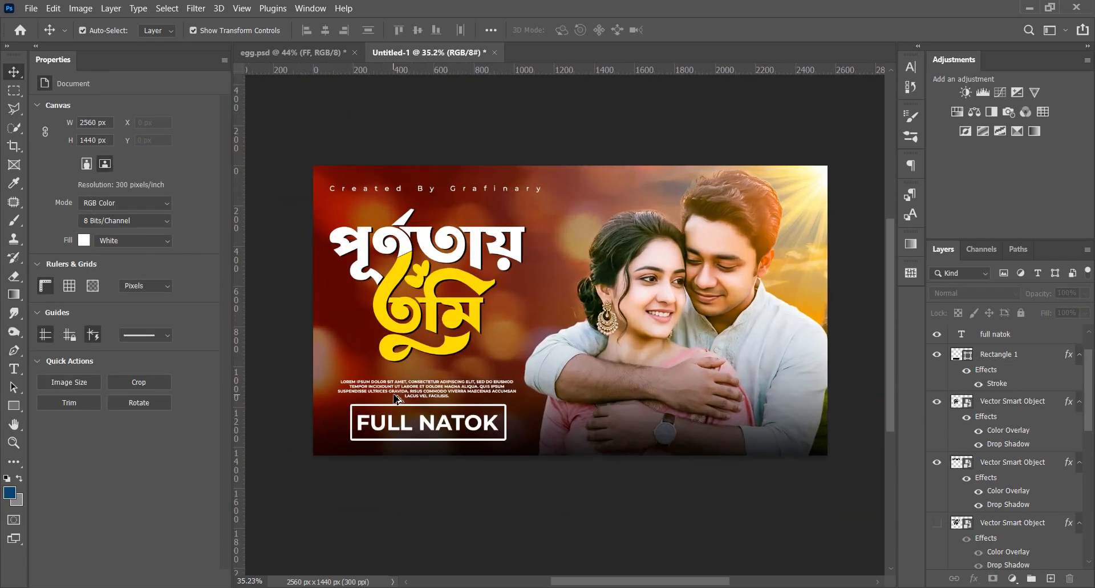
# Nudge the placeholder paragraph up towards the title, and shift the "Full Natok" text and box slightly up as well
pyautogui.click(476, 383)
pyautogui.hotkey('shift', 'Up')
pyautogui.hotkey('shift', 'Up')
pyautogui.press('Up')
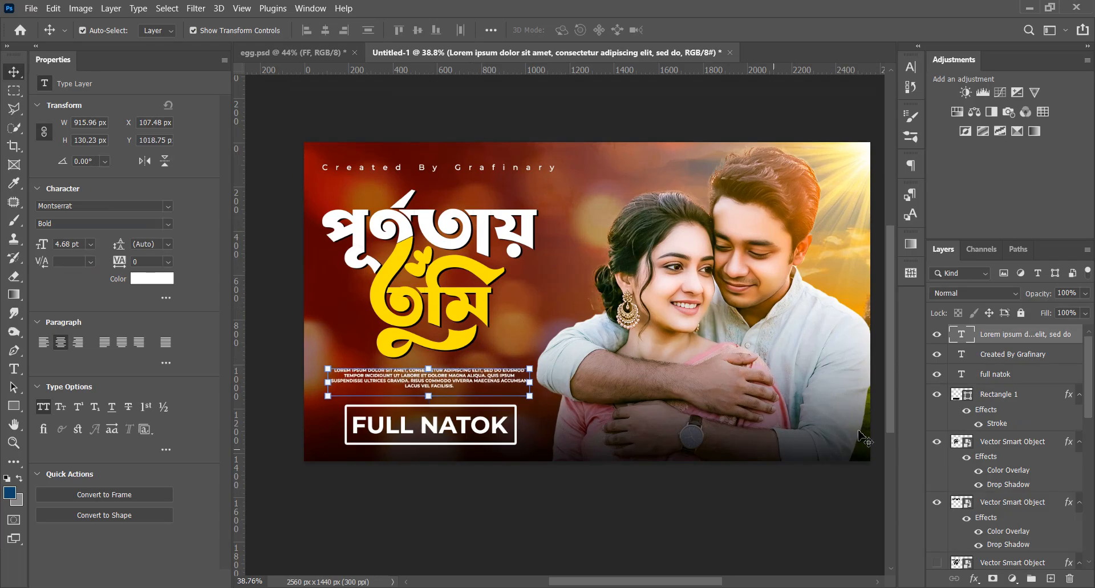
pyautogui.keyDown('shift'); pyautogui.click(1011, 379); pyautogui.keyUp('shift')
pyautogui.press('Up')
pyautogui.press('Up')
pyautogui.press('Up')
pyautogui.press('Up')
pyautogui.press('Up')
pyautogui.press('Up')
pyautogui.press('Up')
pyautogui.press('Up')
pyautogui.press('Up')
pyautogui.press('Up')
pyautogui.press('Up')
pyautogui.press('Up')
pyautogui.press('Up')
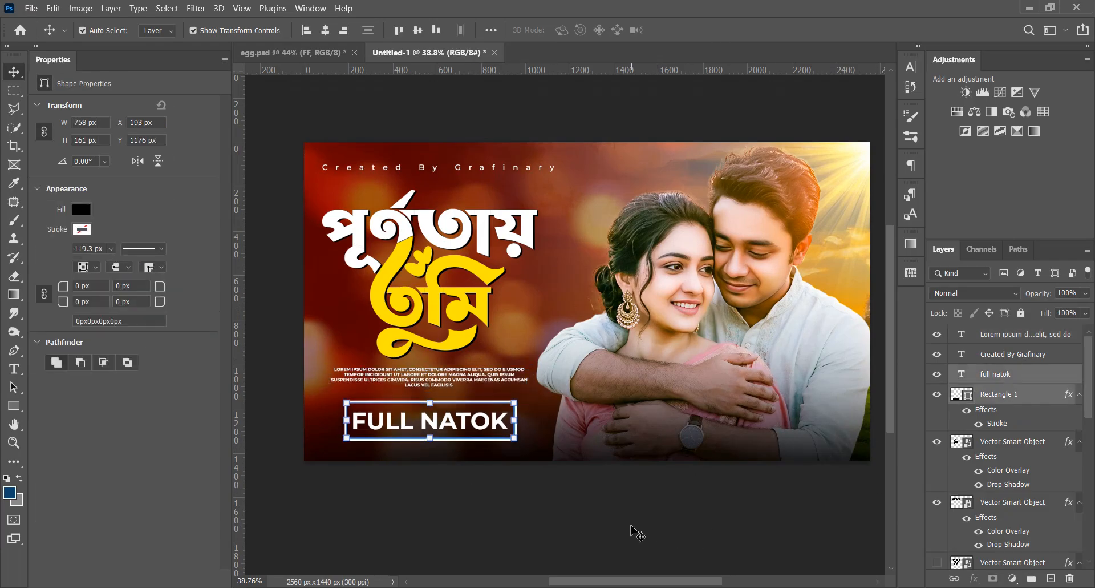
pyautogui.click(634, 531)
pyautogui.scroll(-3, 479, 476)
pyautogui.scroll(2, 451, 391)
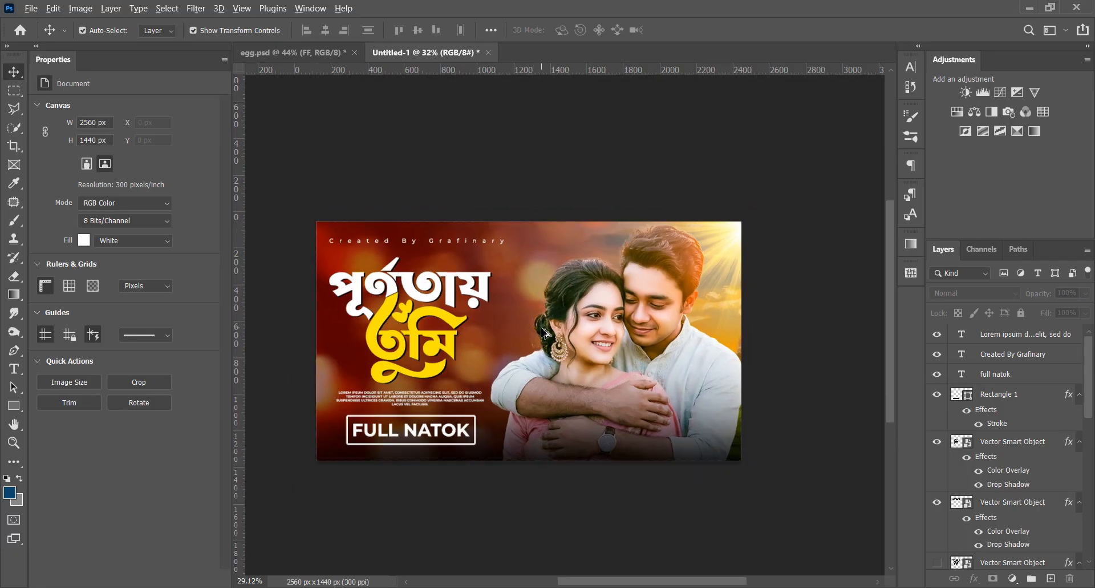
# Stamp all visible layers into a new merged layer on top and convert it to a smart object
pyautogui.scroll(-1, 533, 331)
pyautogui.hotkey('ctrl', 'alt', 'shift', 'e')
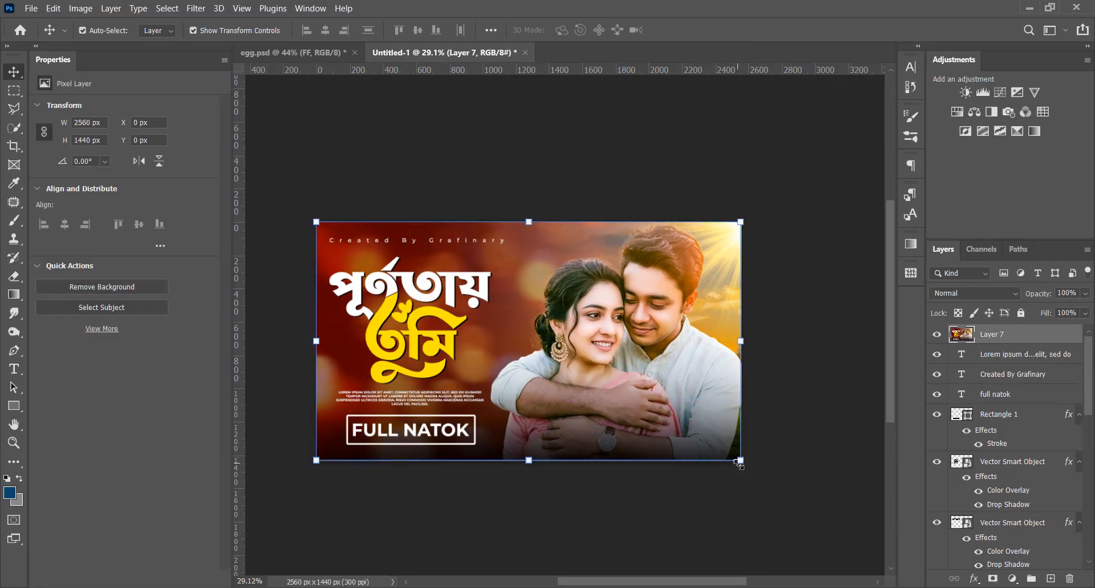
pyautogui.rightClick(986, 329)
pyautogui.click(913, 179)
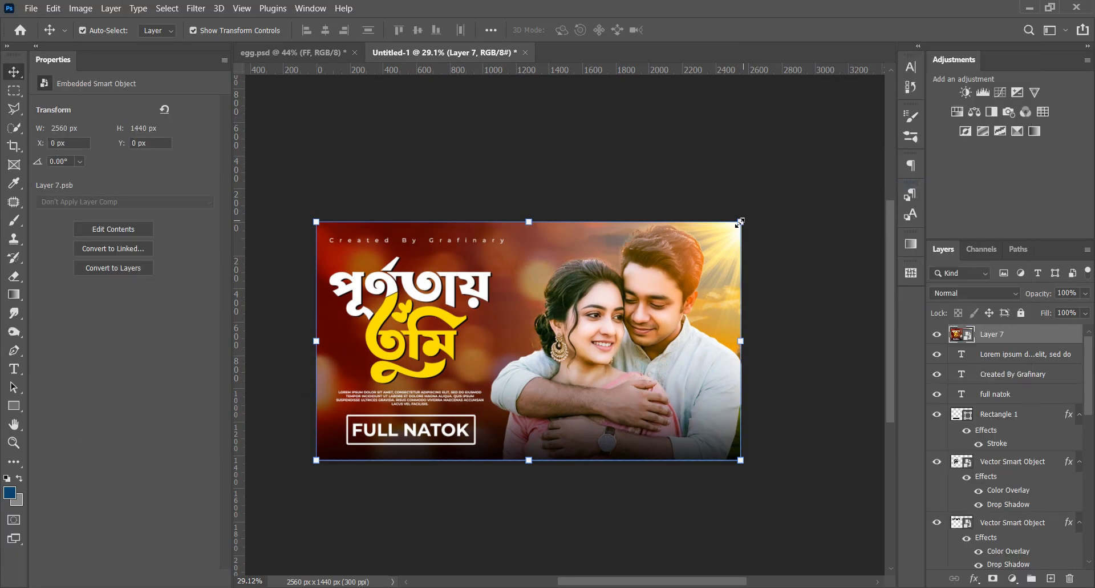
# In the Camera Raw Filter, set exposure +0.15, contrast +37, highlights +21, shadows -21, whites +36 and blacks -7 for the merged layer
pyautogui.click(194, 9)
pyautogui.click(254, 108)
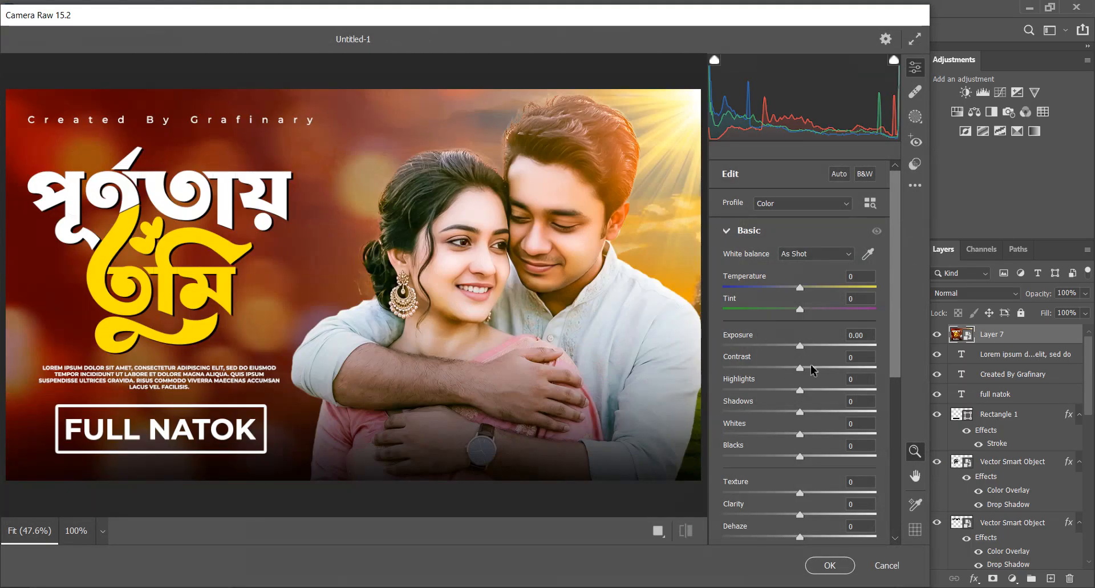
pyautogui.moveTo(800, 346); pyautogui.dragTo(831, 378)
pyautogui.moveTo(805, 345); pyautogui.dragTo(803, 350)
pyautogui.moveTo(801, 391); pyautogui.dragTo(776, 410)
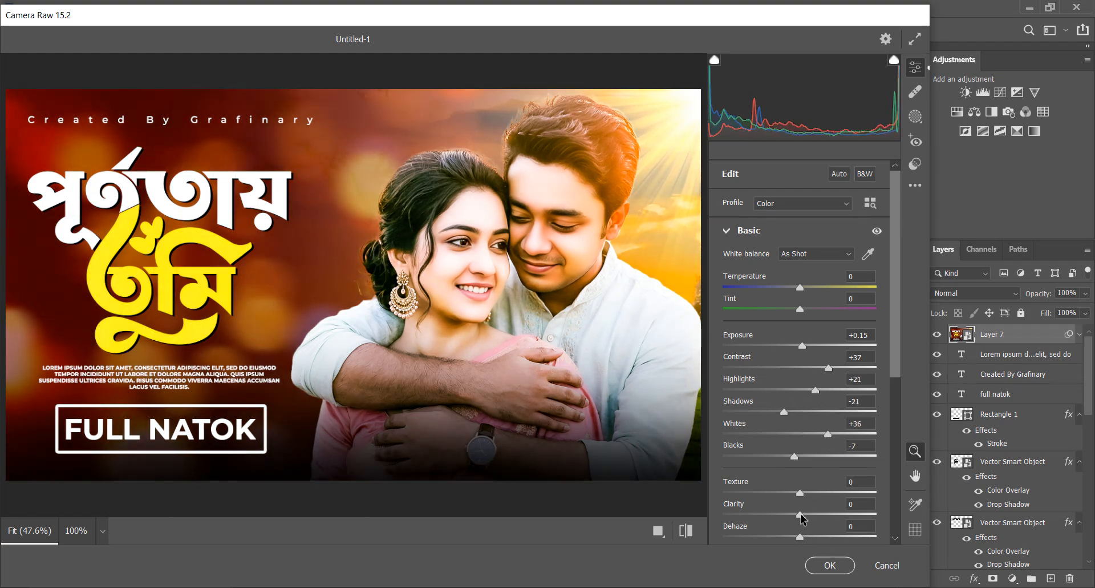
# Set clarity to +13, compare the result with the default settings, and apply the Camera Raw Filter
pyautogui.click(682, 533)
pyautogui.click(683, 533)
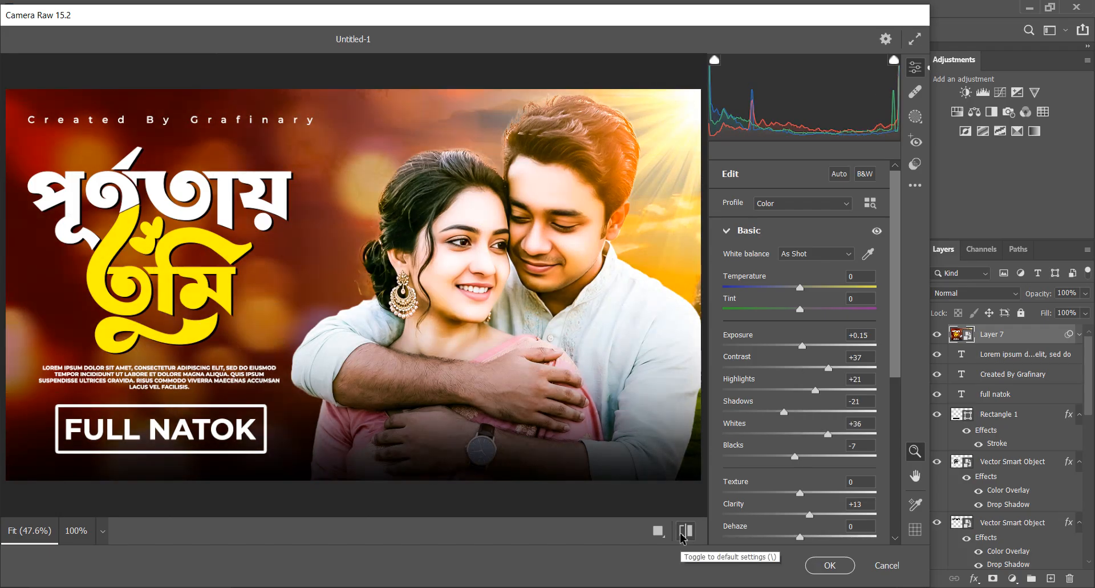
pyautogui.click(682, 533)
pyautogui.click(683, 533)
pyautogui.click(683, 533)
pyautogui.click(682, 533)
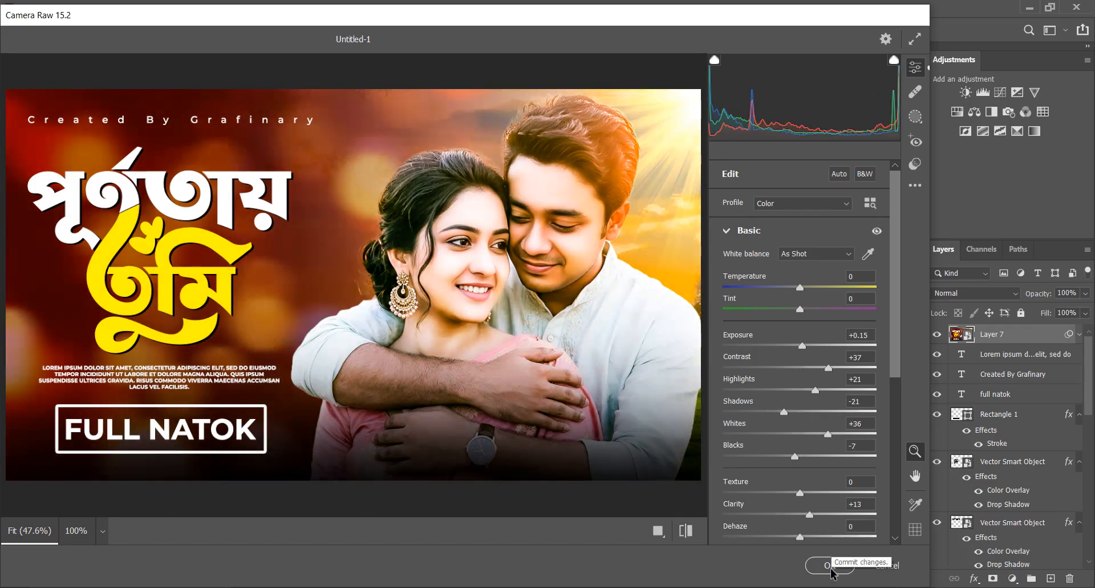
pyautogui.click(830, 565)
pyautogui.scroll(3, 536, 331)
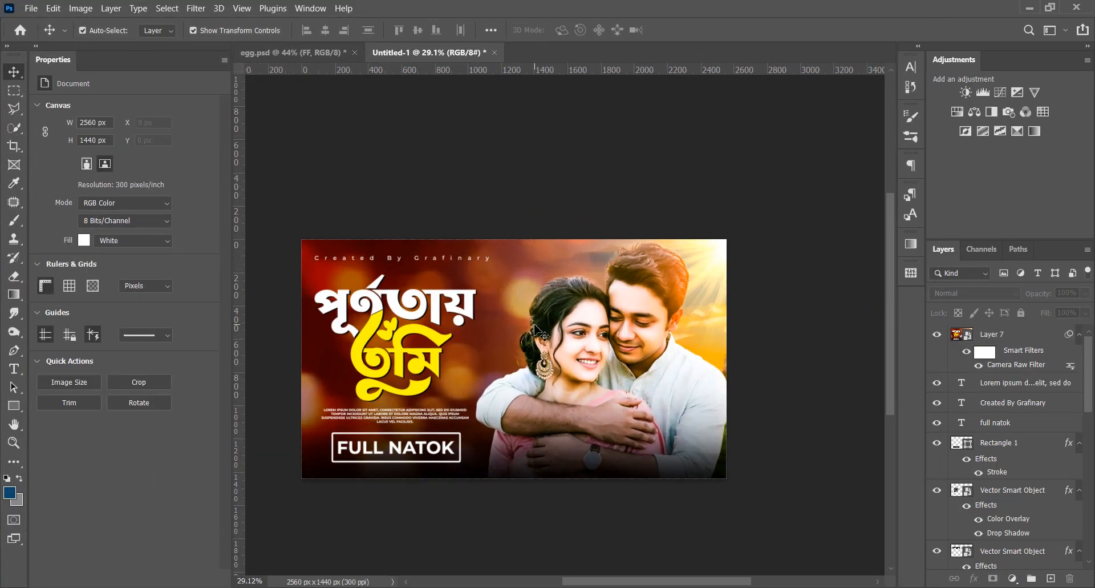